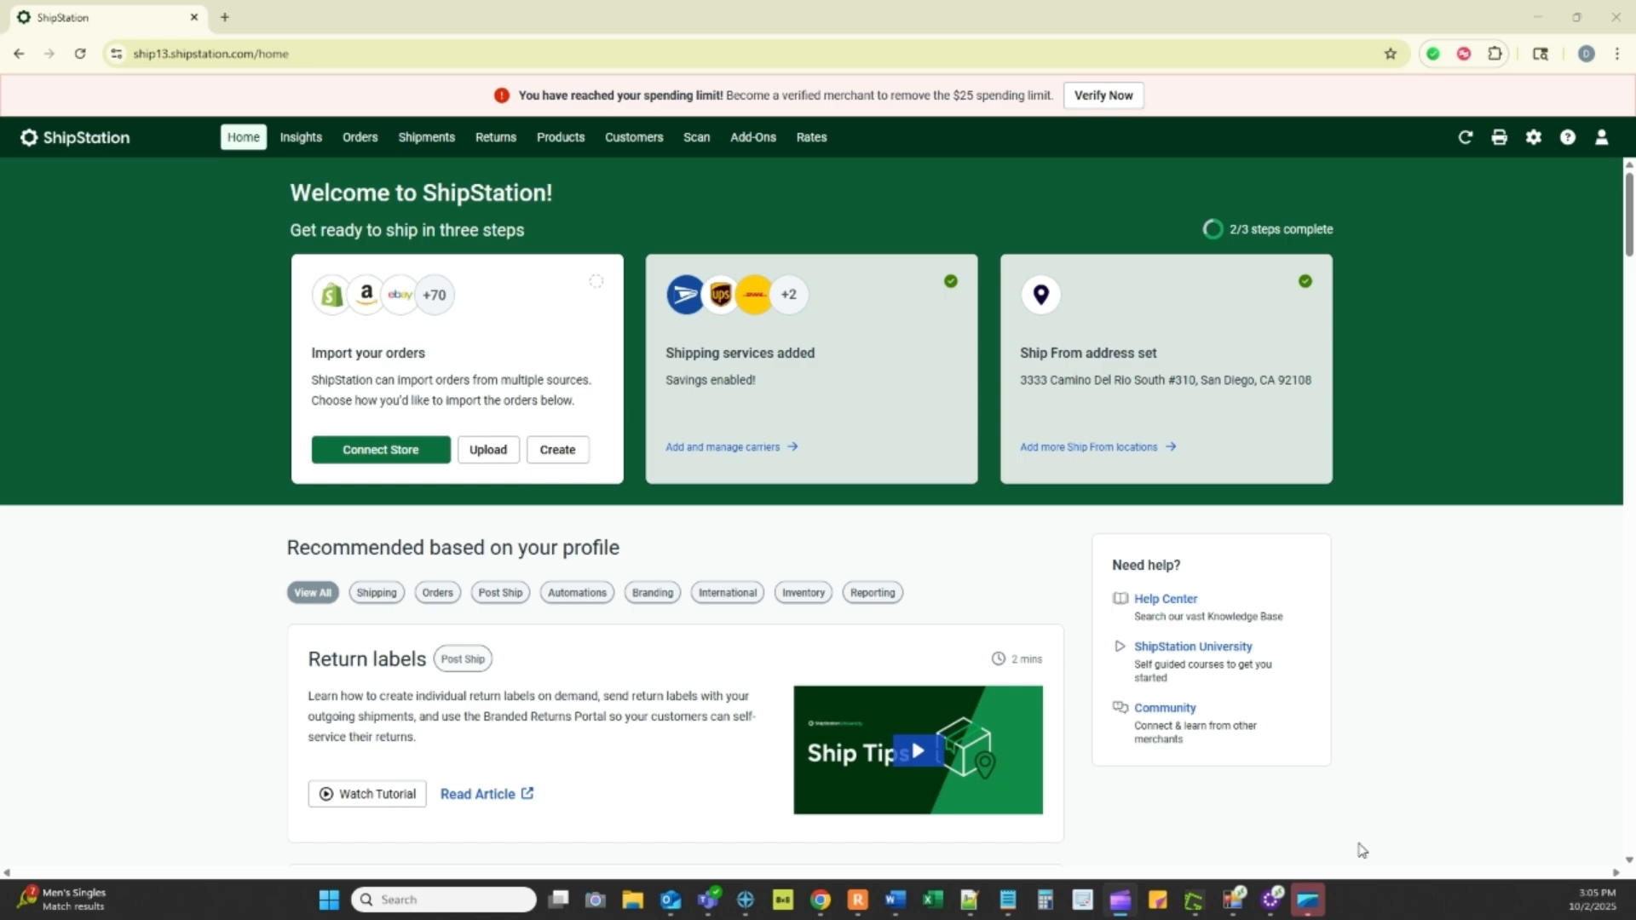
Switch to Counterpoint and start an order for the selected customer containing item 10072.
mouse_move(1271, 896)
left_click(1253, 867)
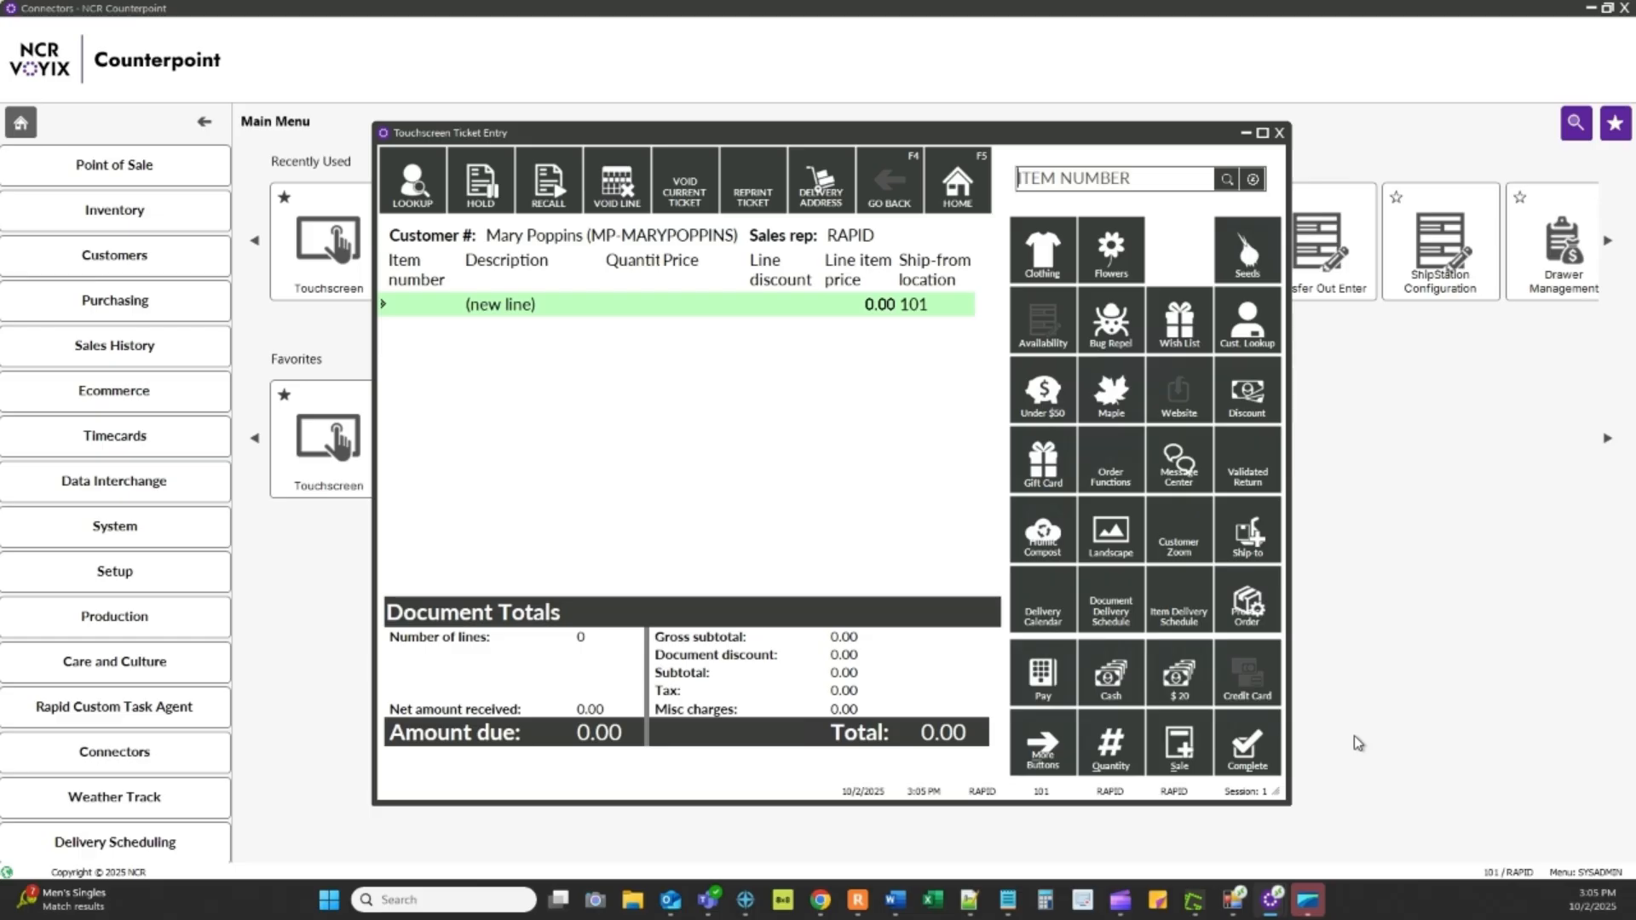
left_click(1038, 753)
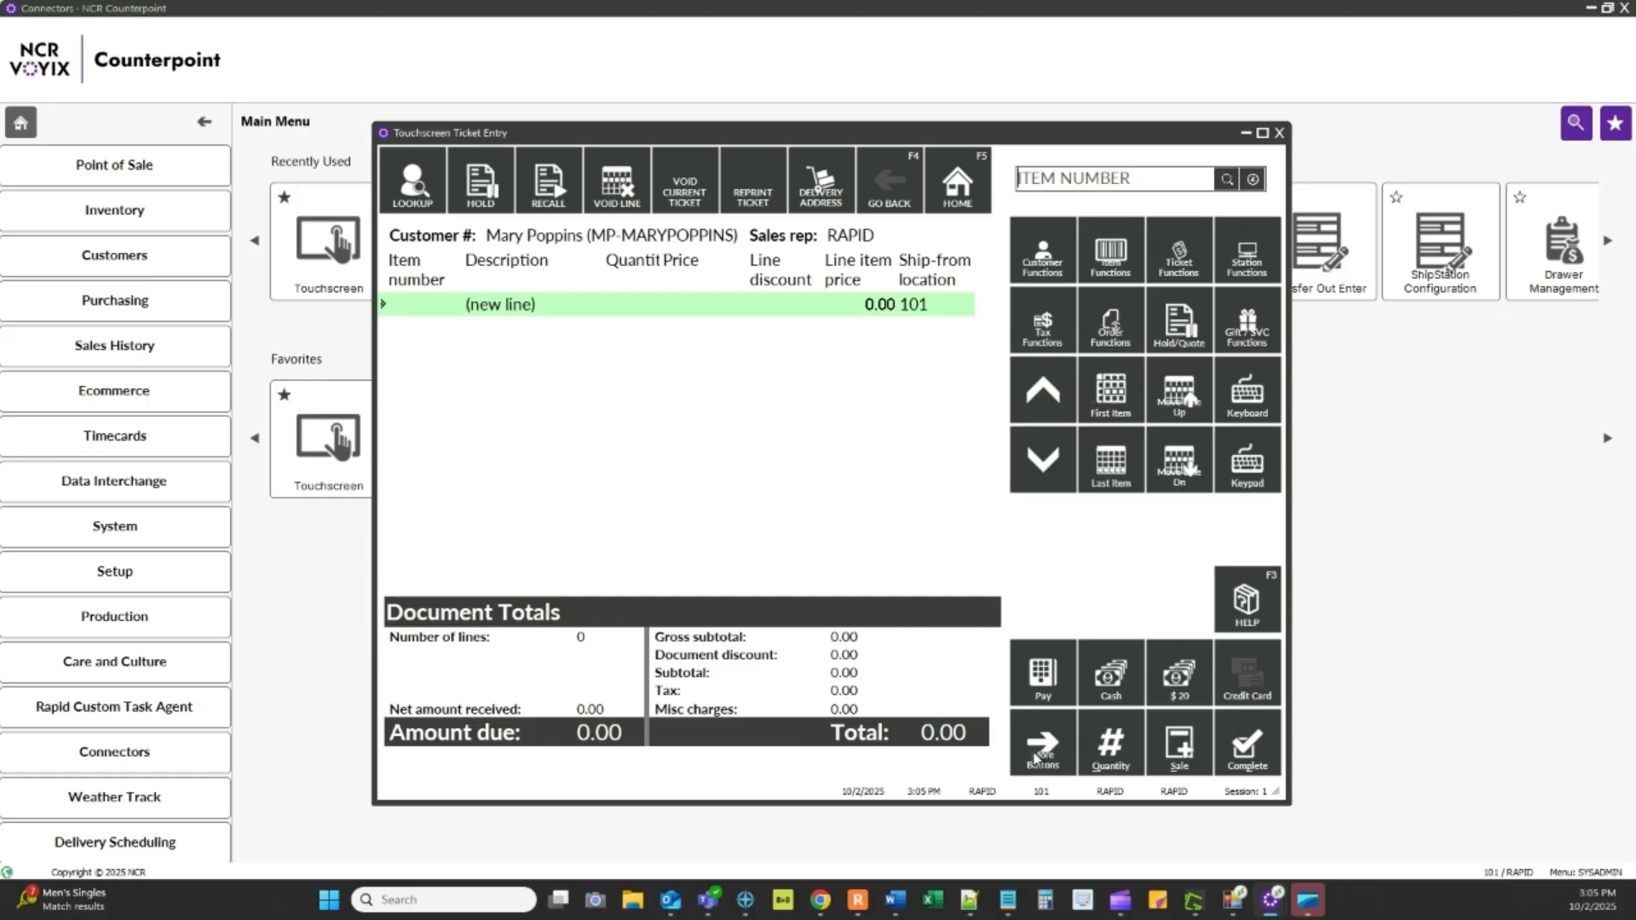
left_click(1113, 340)
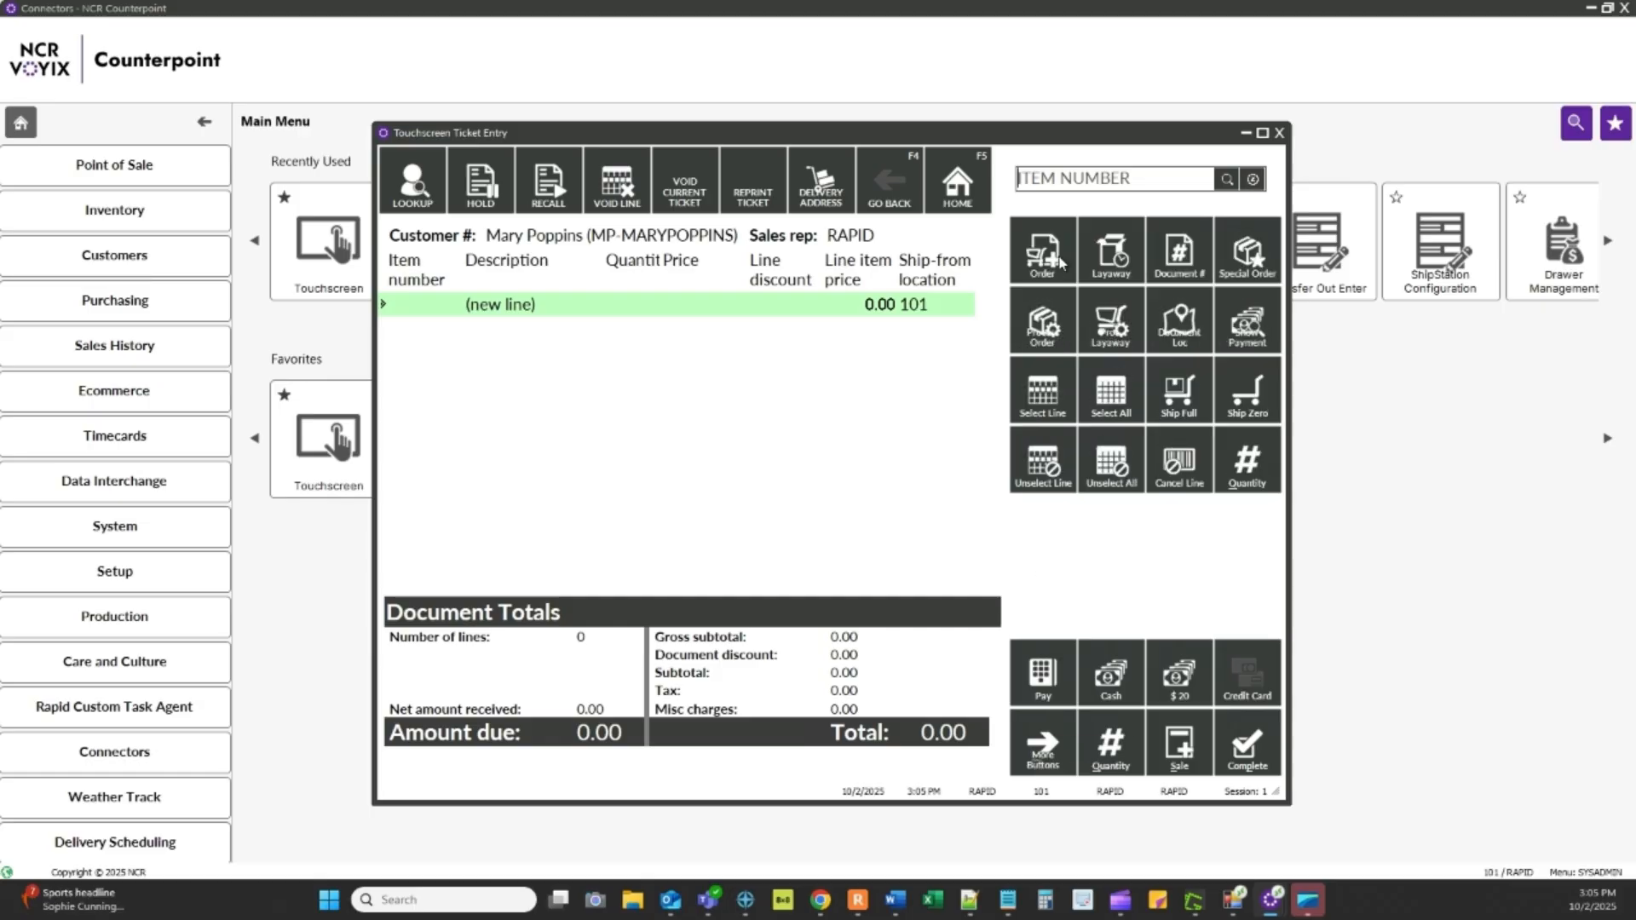
left_click(1085, 175)
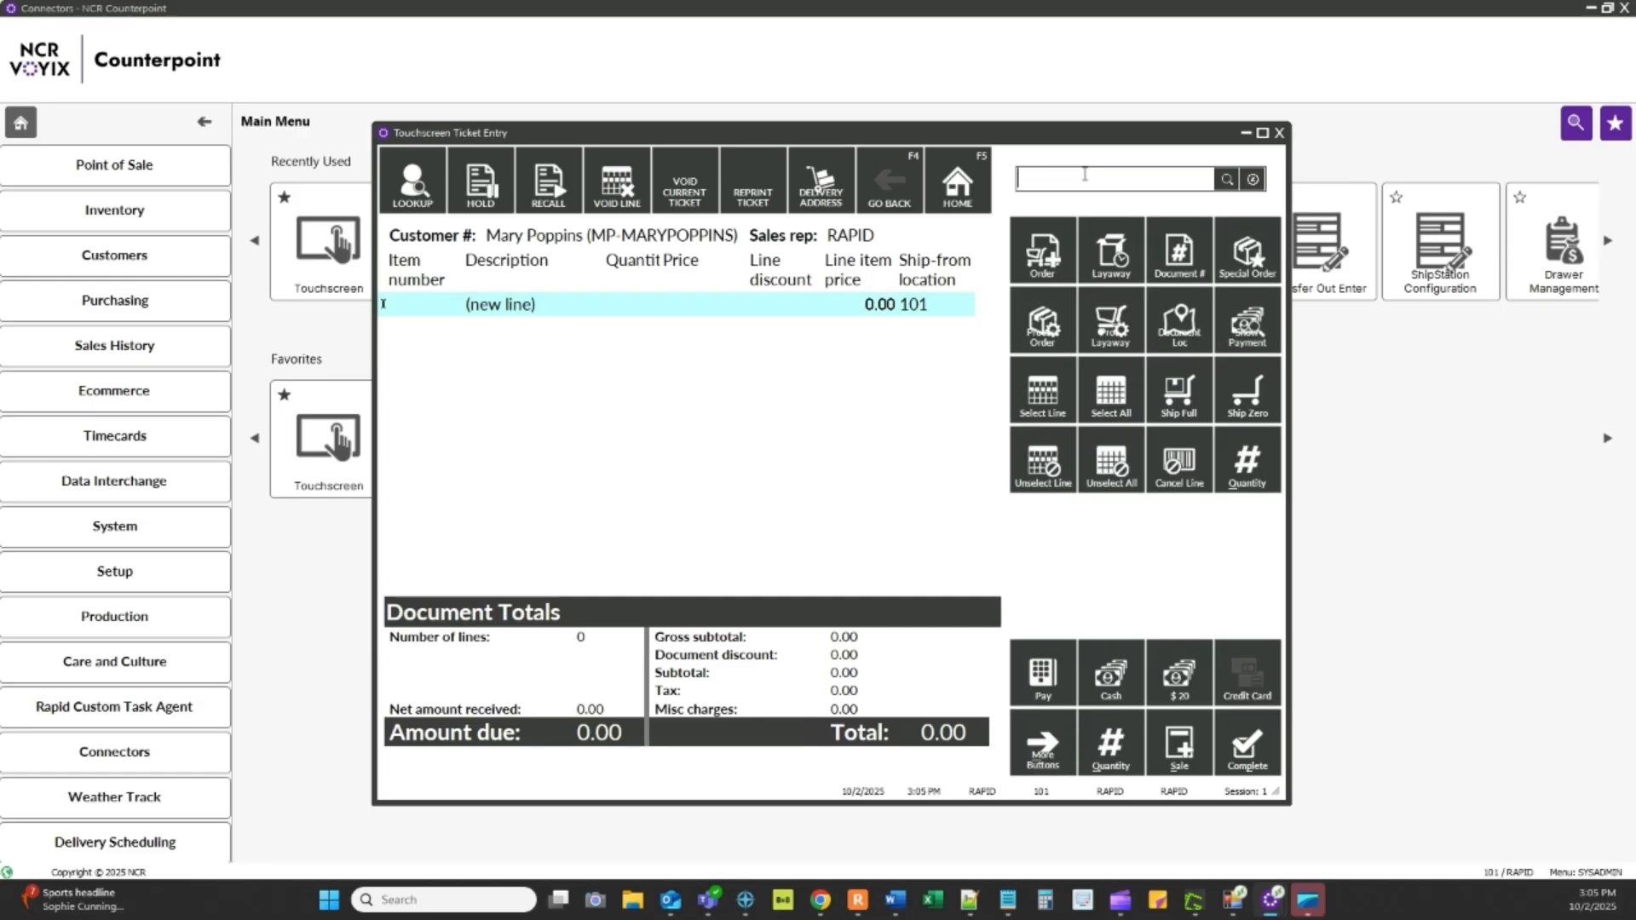
type("10072")
key("Return")
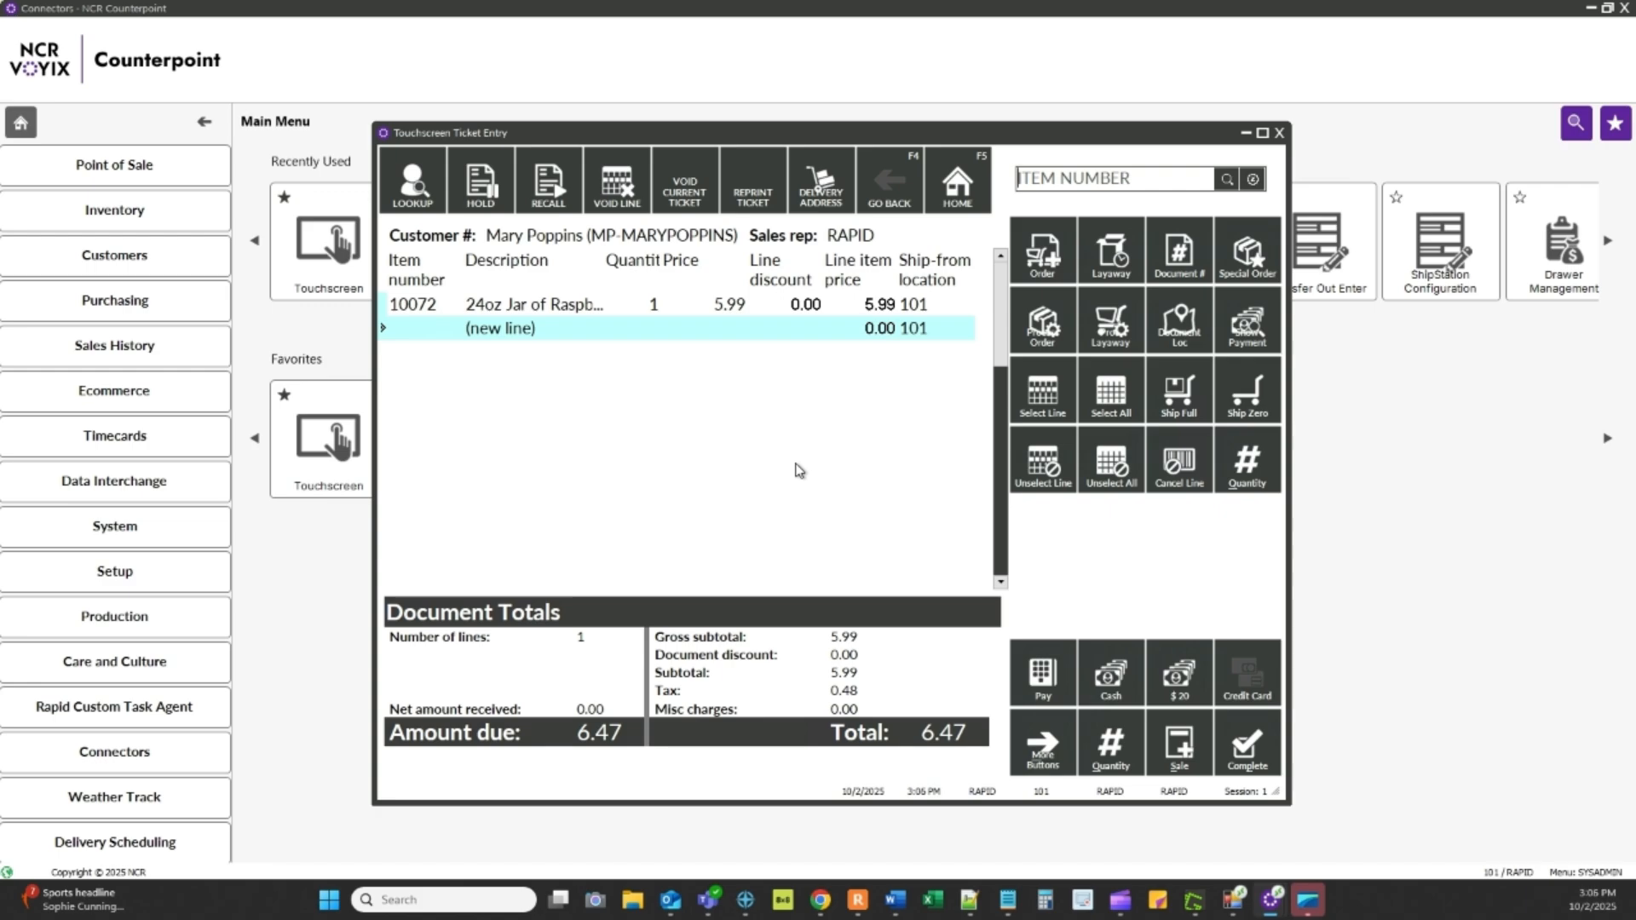
Open the order's ship-to address entry and fill it with the customer's bill-to address.
left_click(1041, 746)
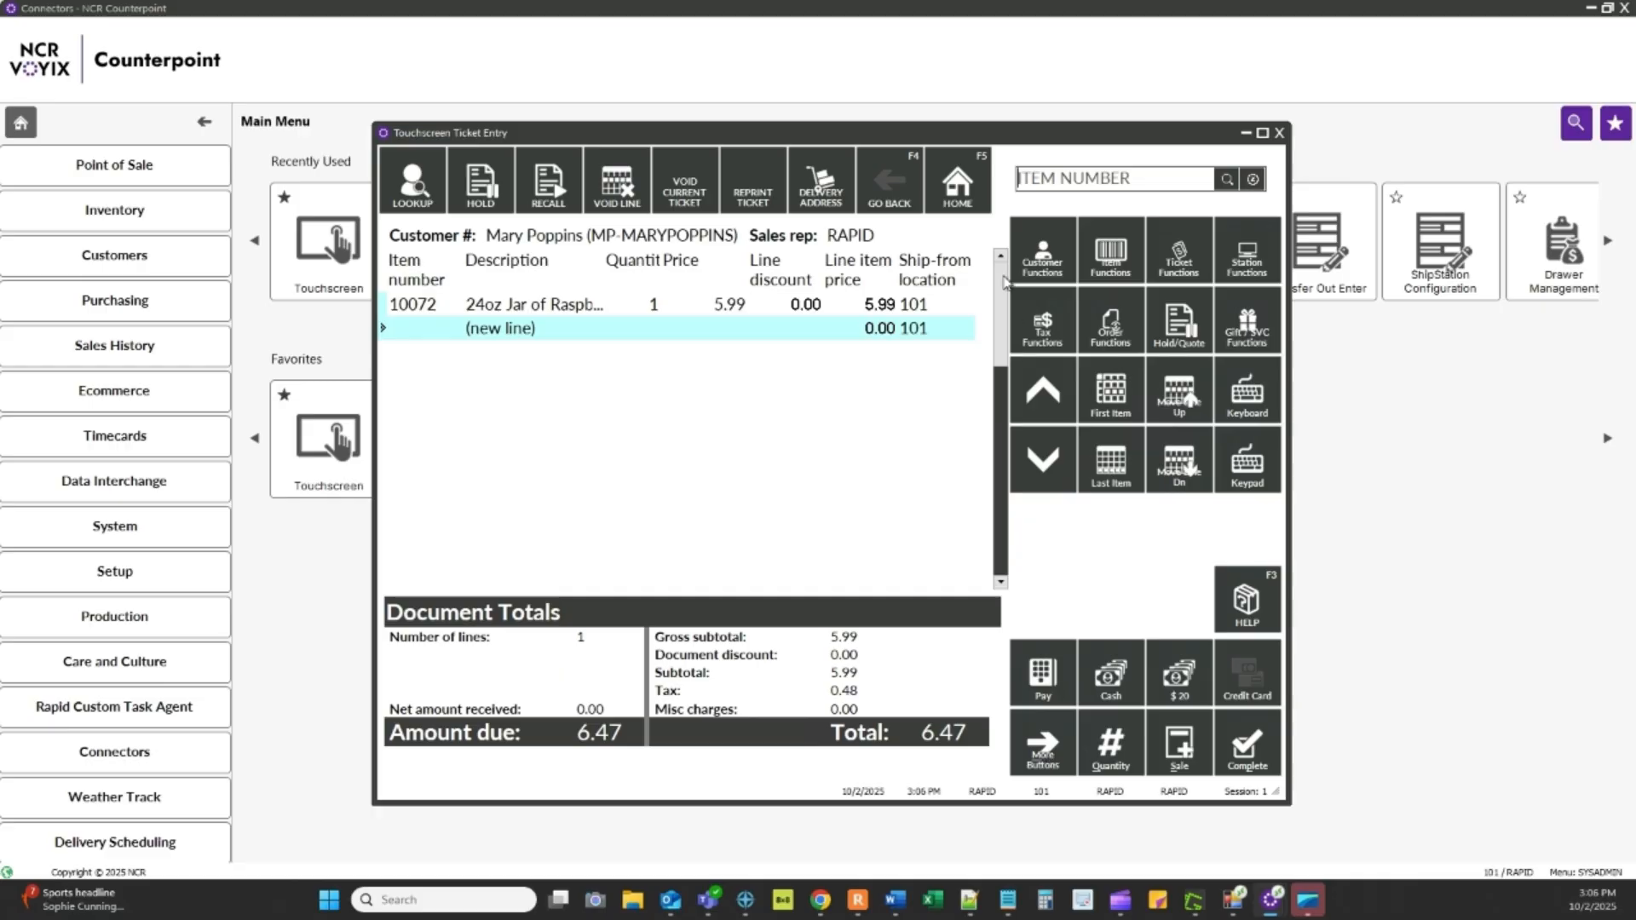
left_click(1039, 256)
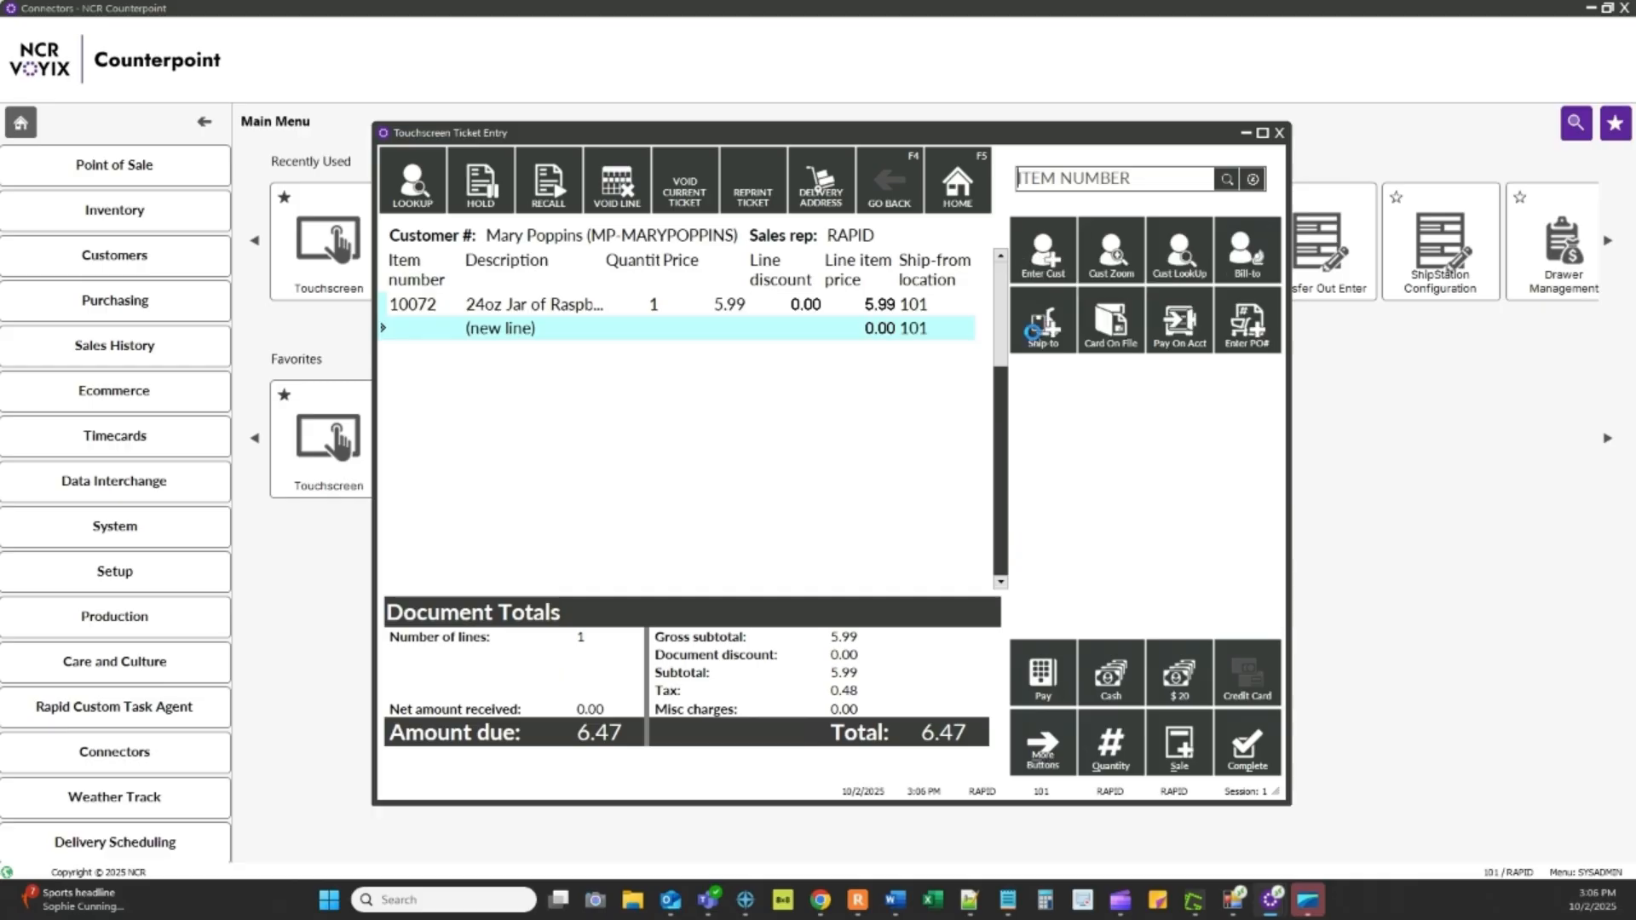
left_click(1035, 328)
left_click(1328, 390)
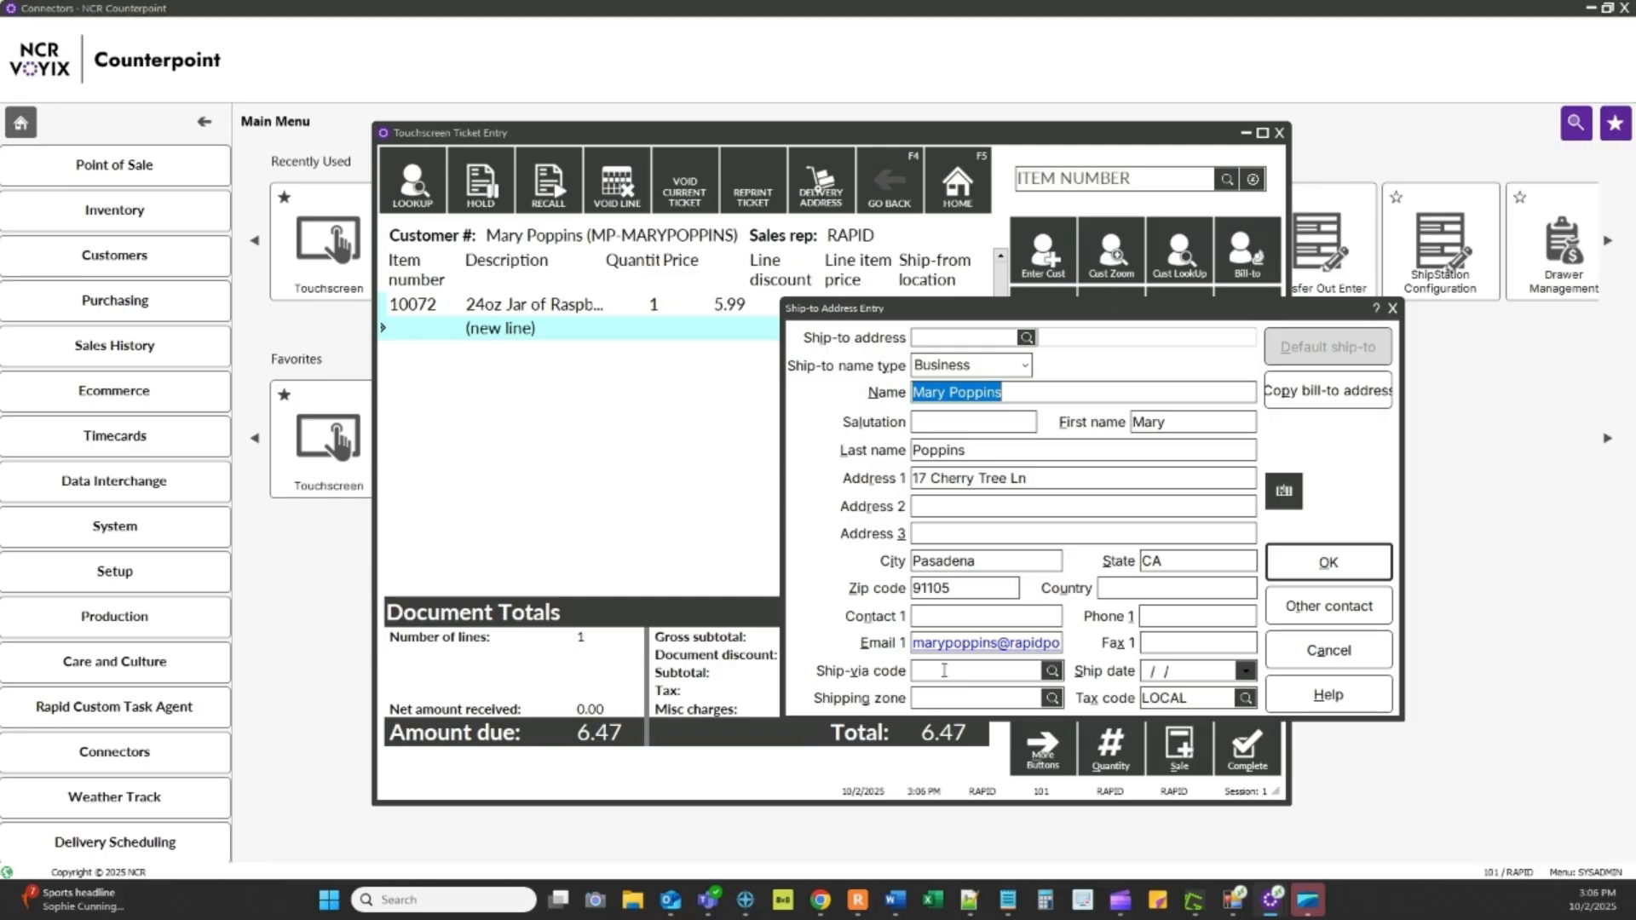
Review the available ship-via codes for the ship-to address without choosing one.
left_click(1053, 671)
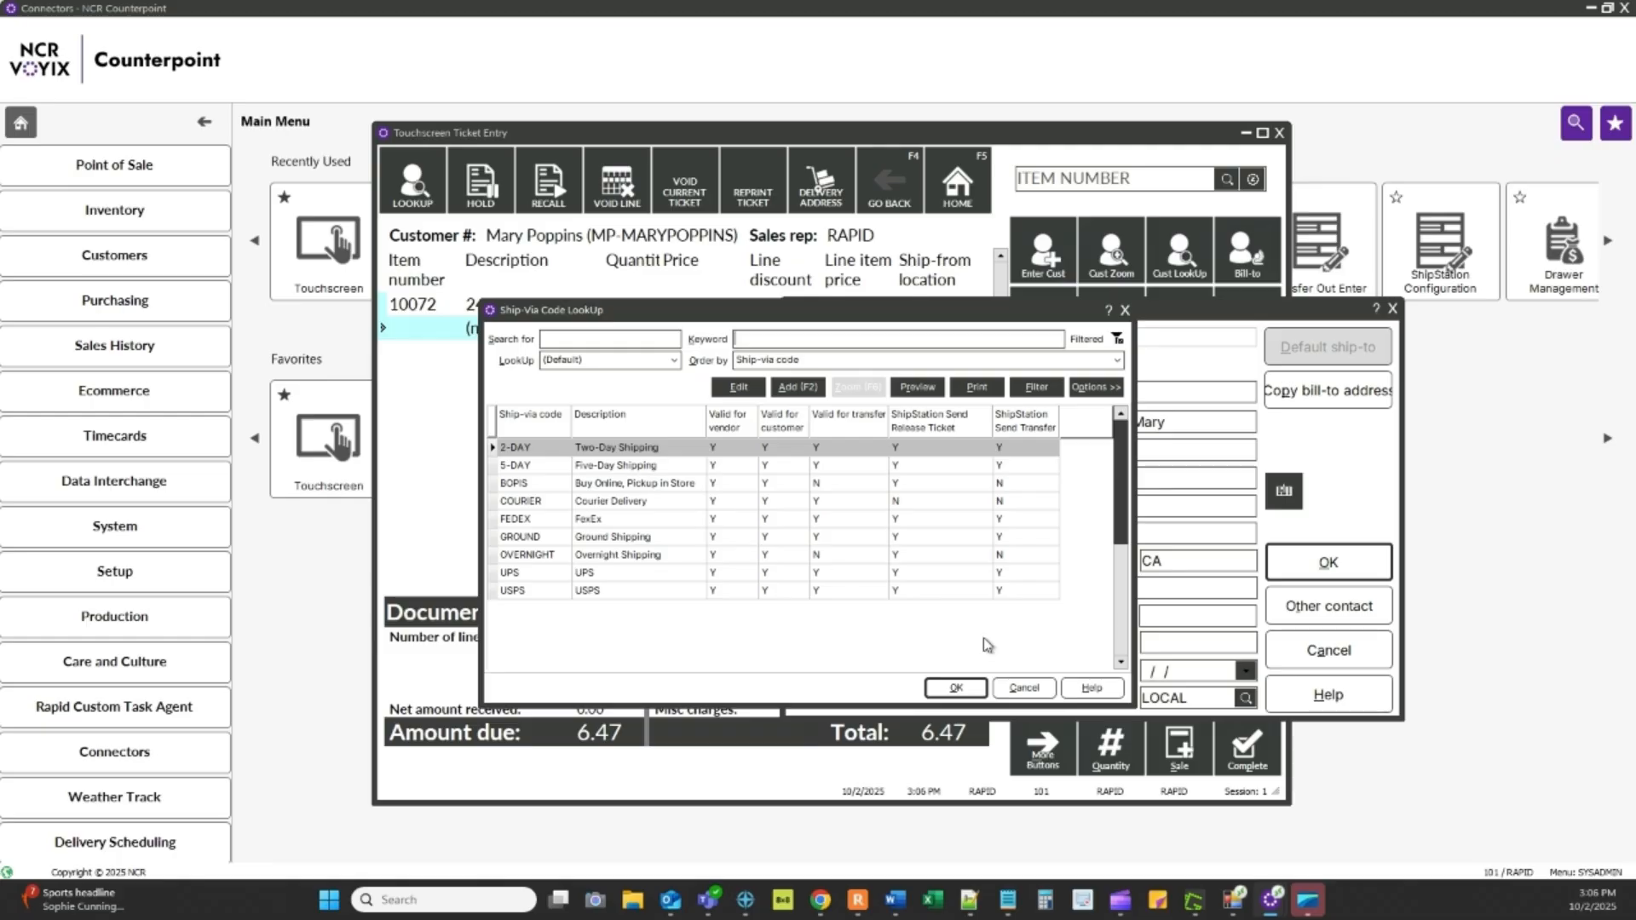
left_click(955, 687)
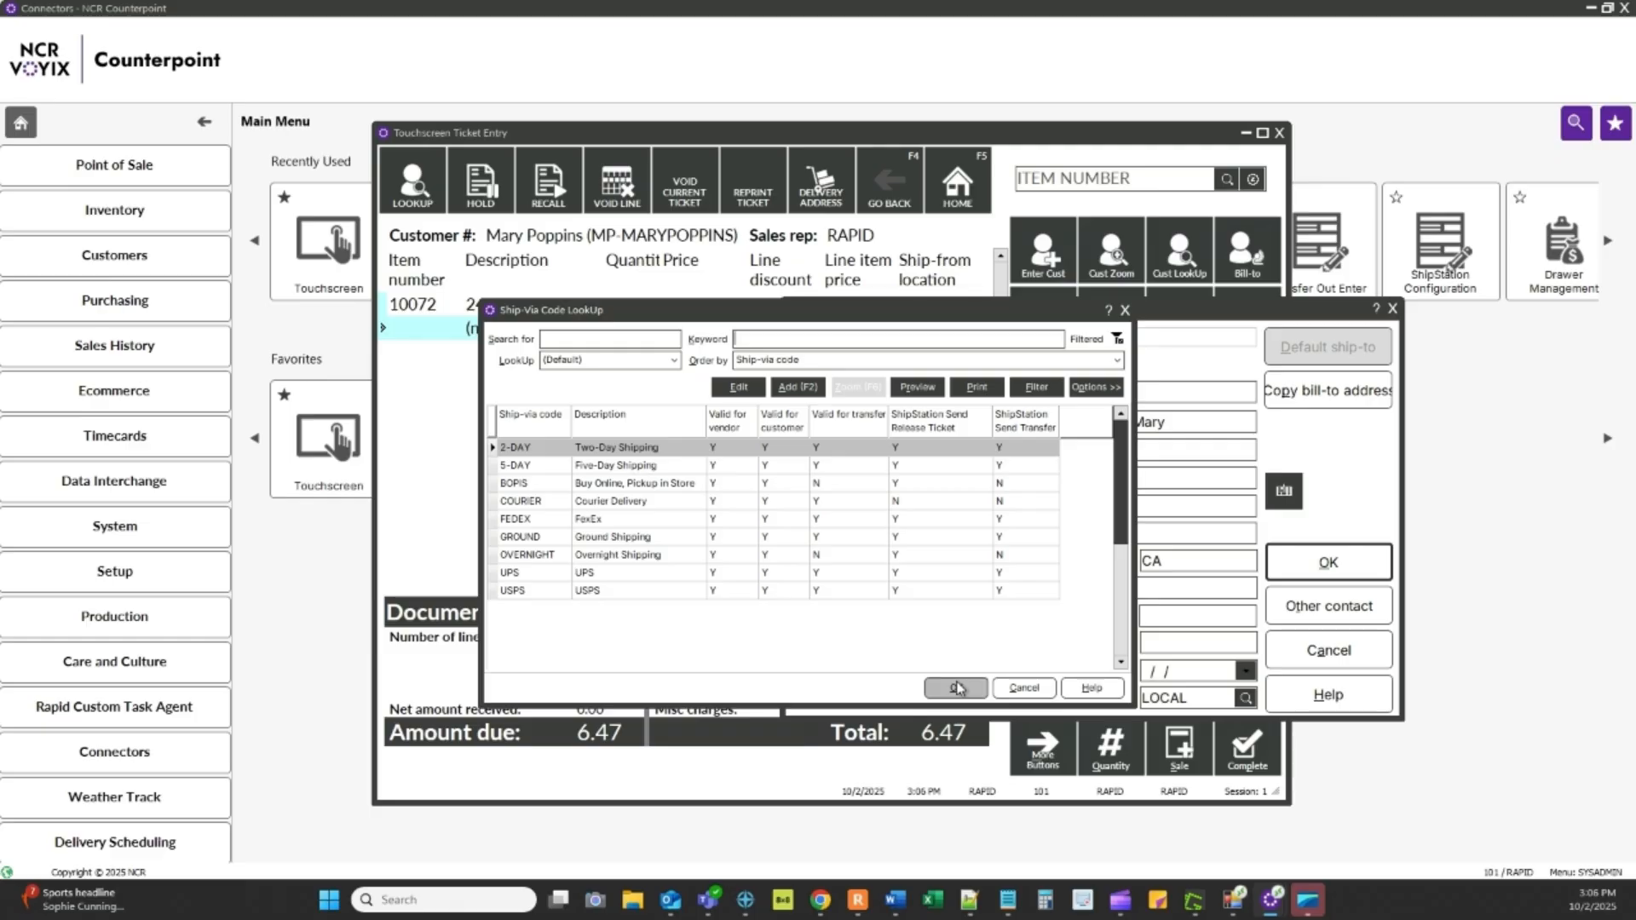
left_click(1024, 688)
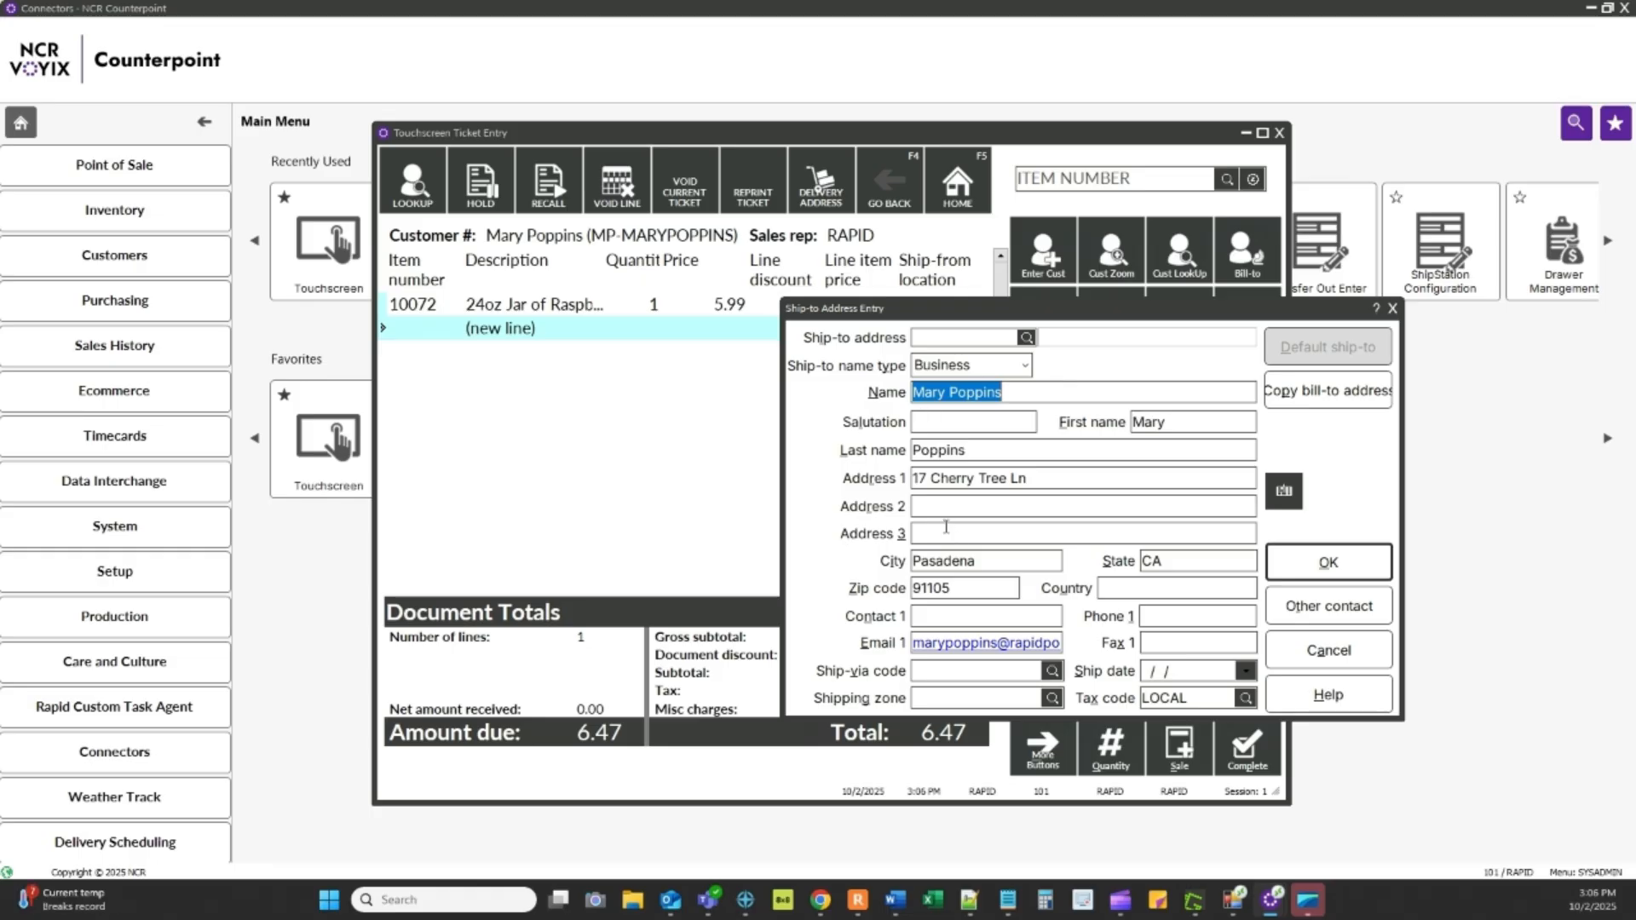
Set the order's ship date to 10/3/2025 and save the ship-to address.
left_click(1157, 640)
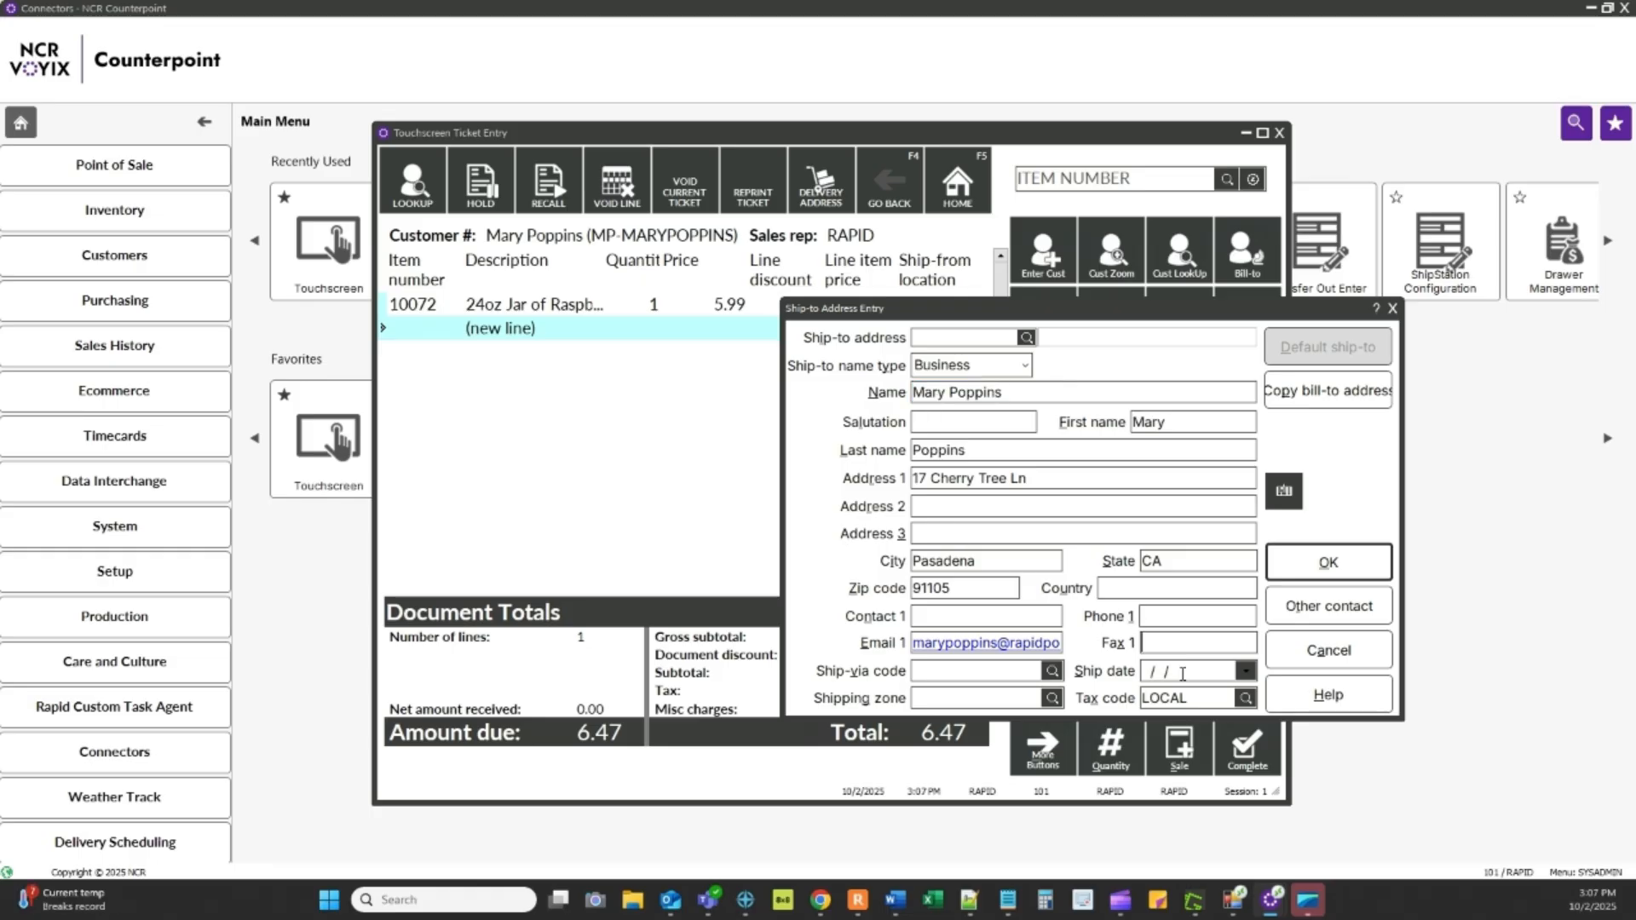
left_click(1246, 672)
left_click(1218, 734)
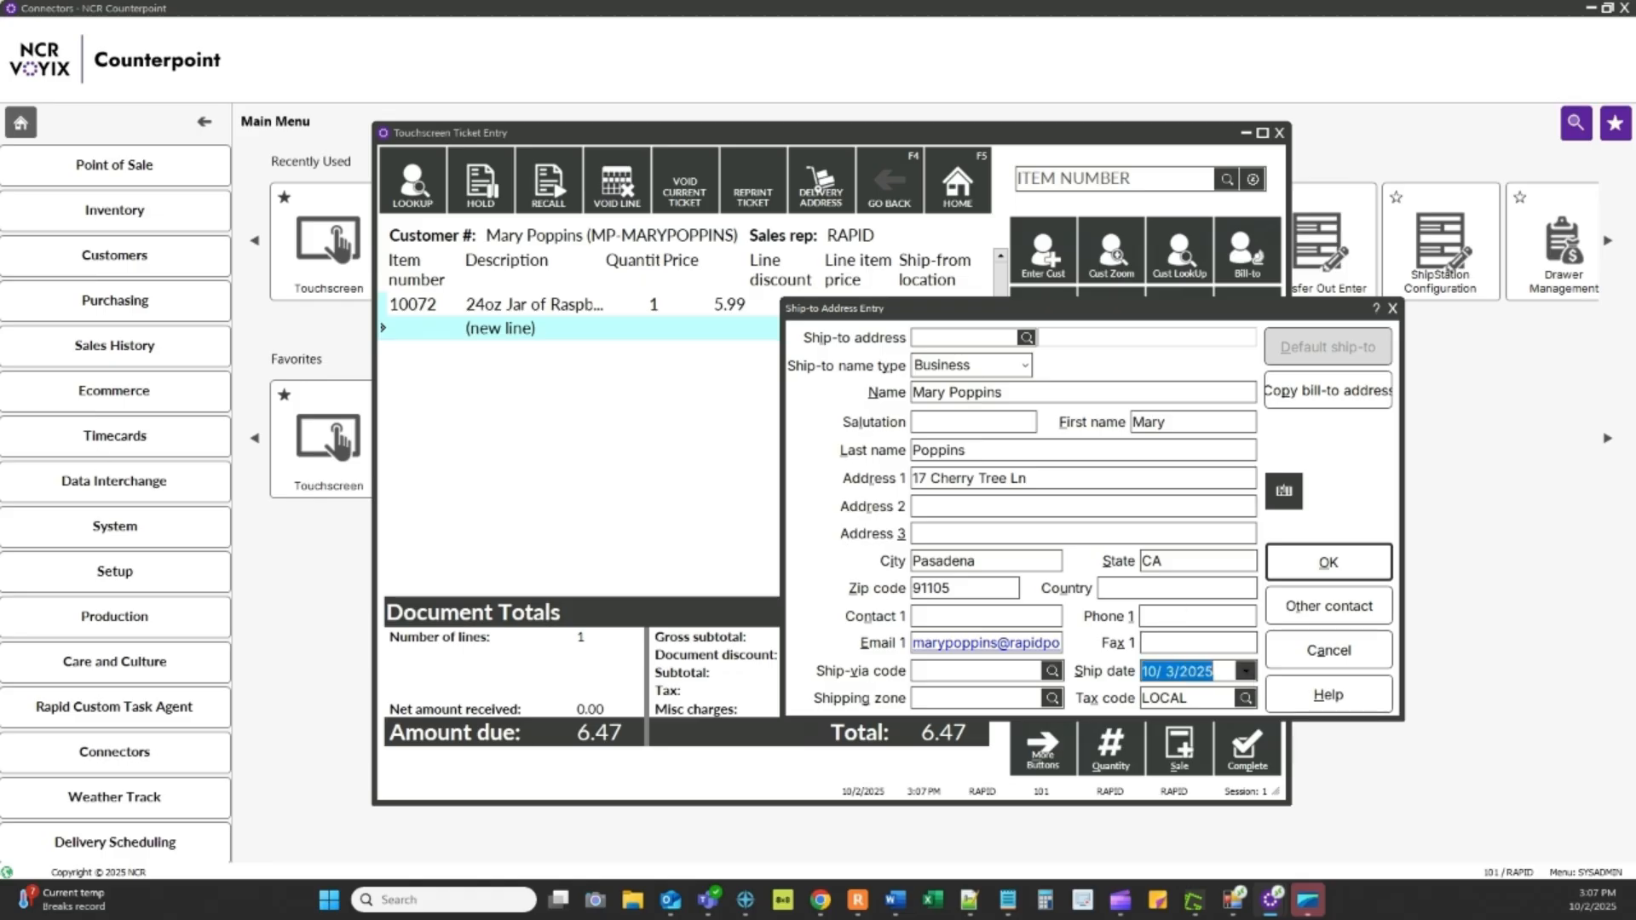
left_click(1354, 566)
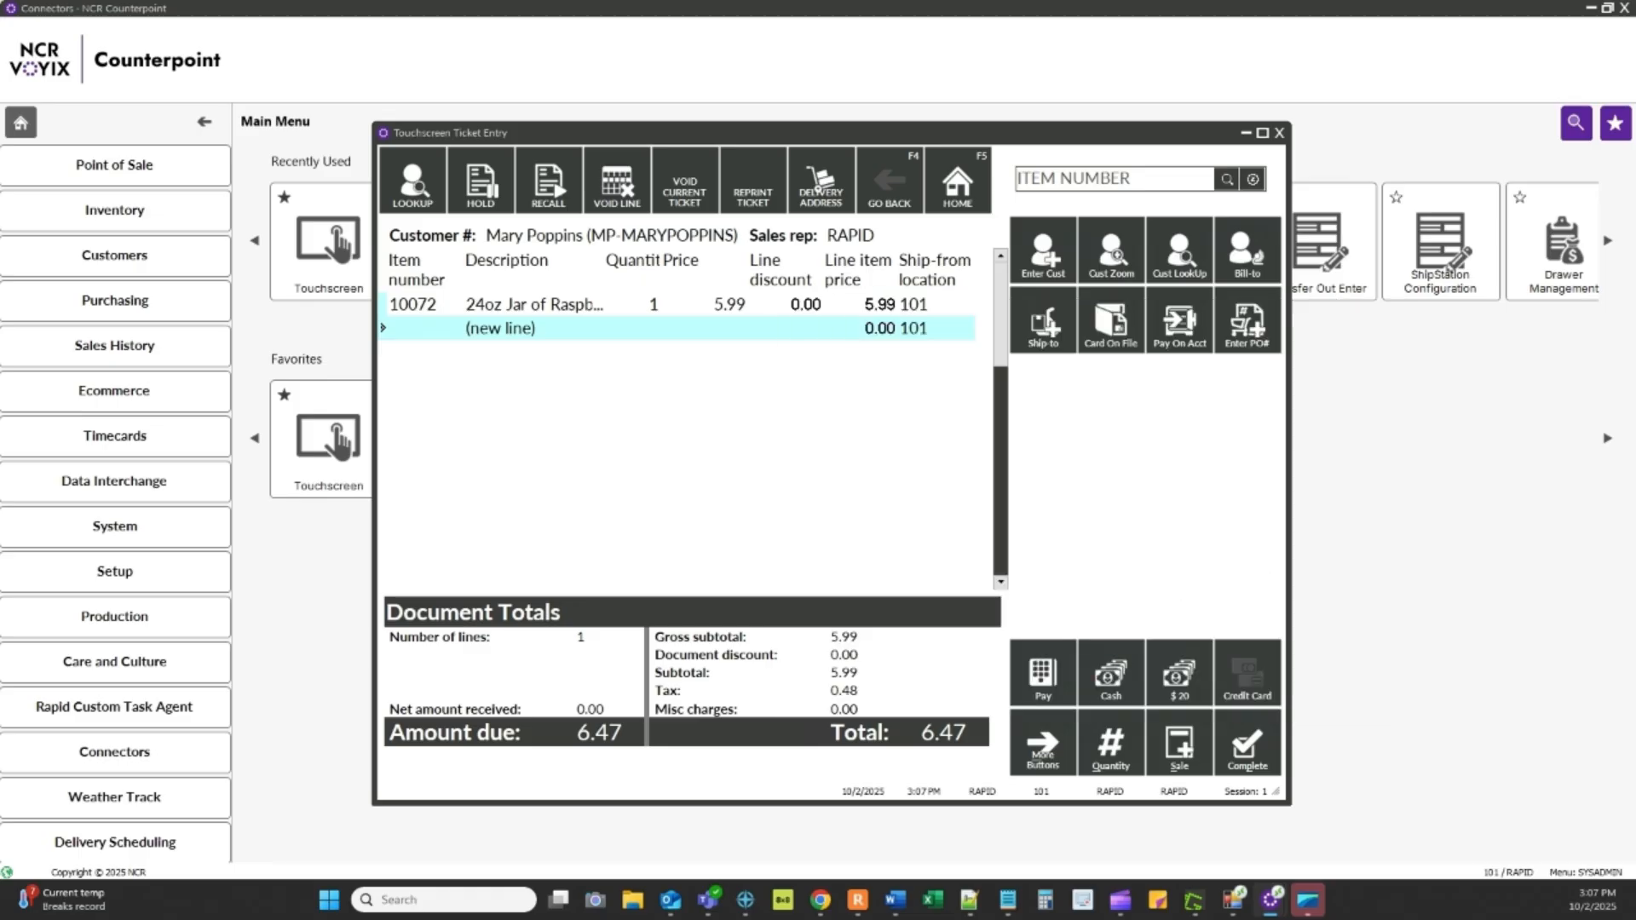
Pay the full order amount in cash and complete the order without printing any document.
left_click(1111, 677)
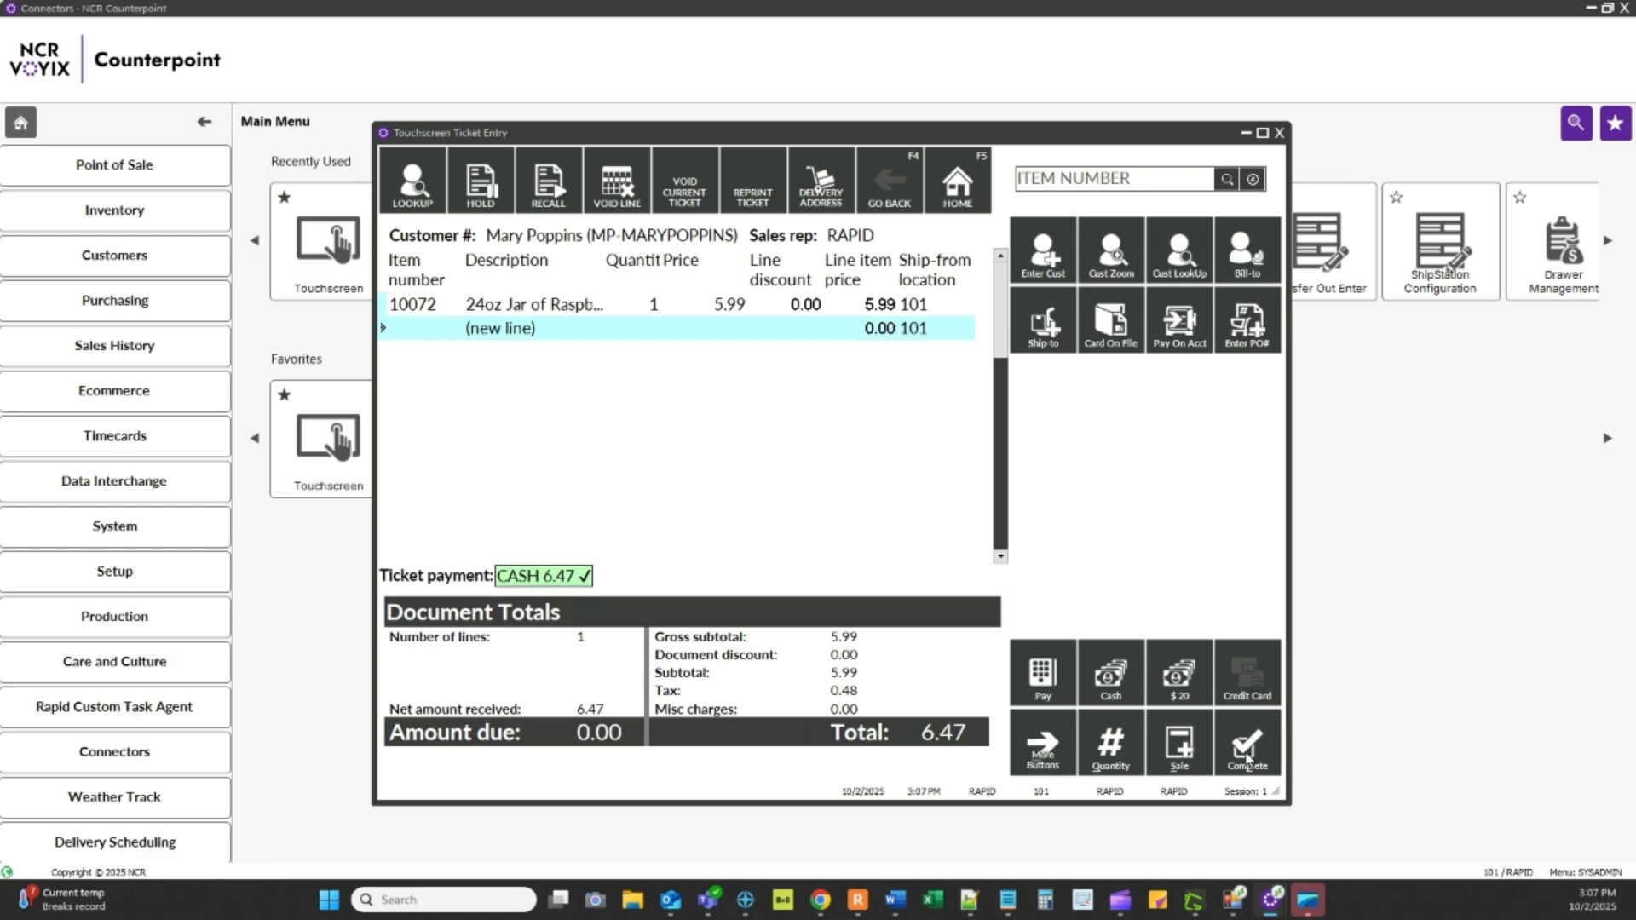
left_click(1245, 753)
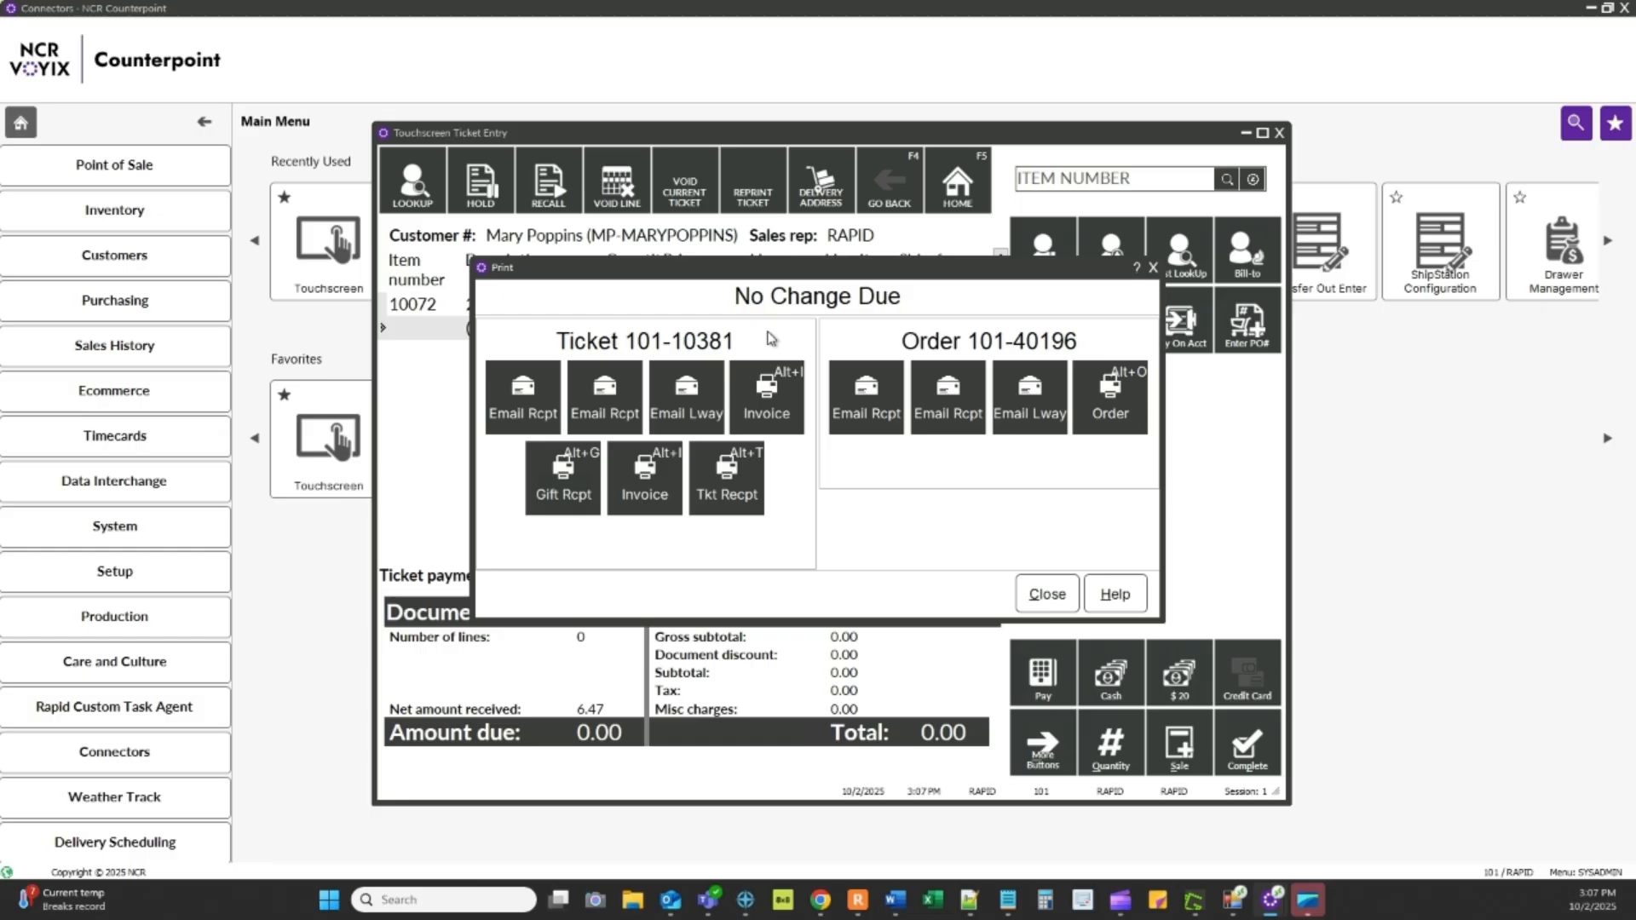
left_click(1055, 593)
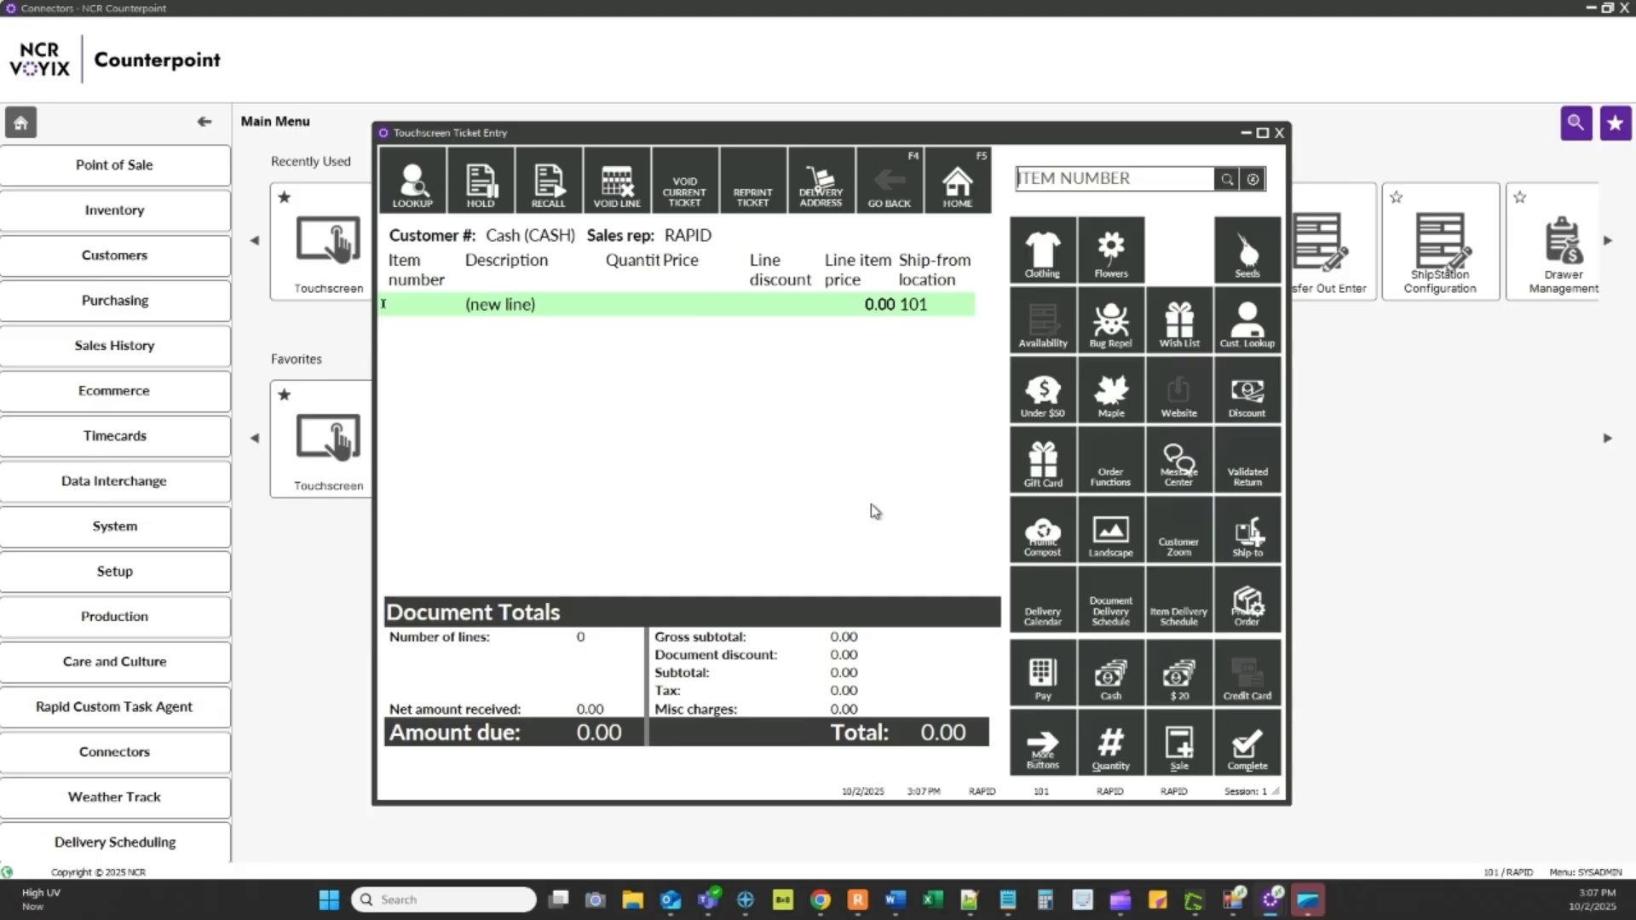
Release the newly saved raspberry jam order to a ticket, accepting the proposed deposit and release amounts.
left_click(1043, 748)
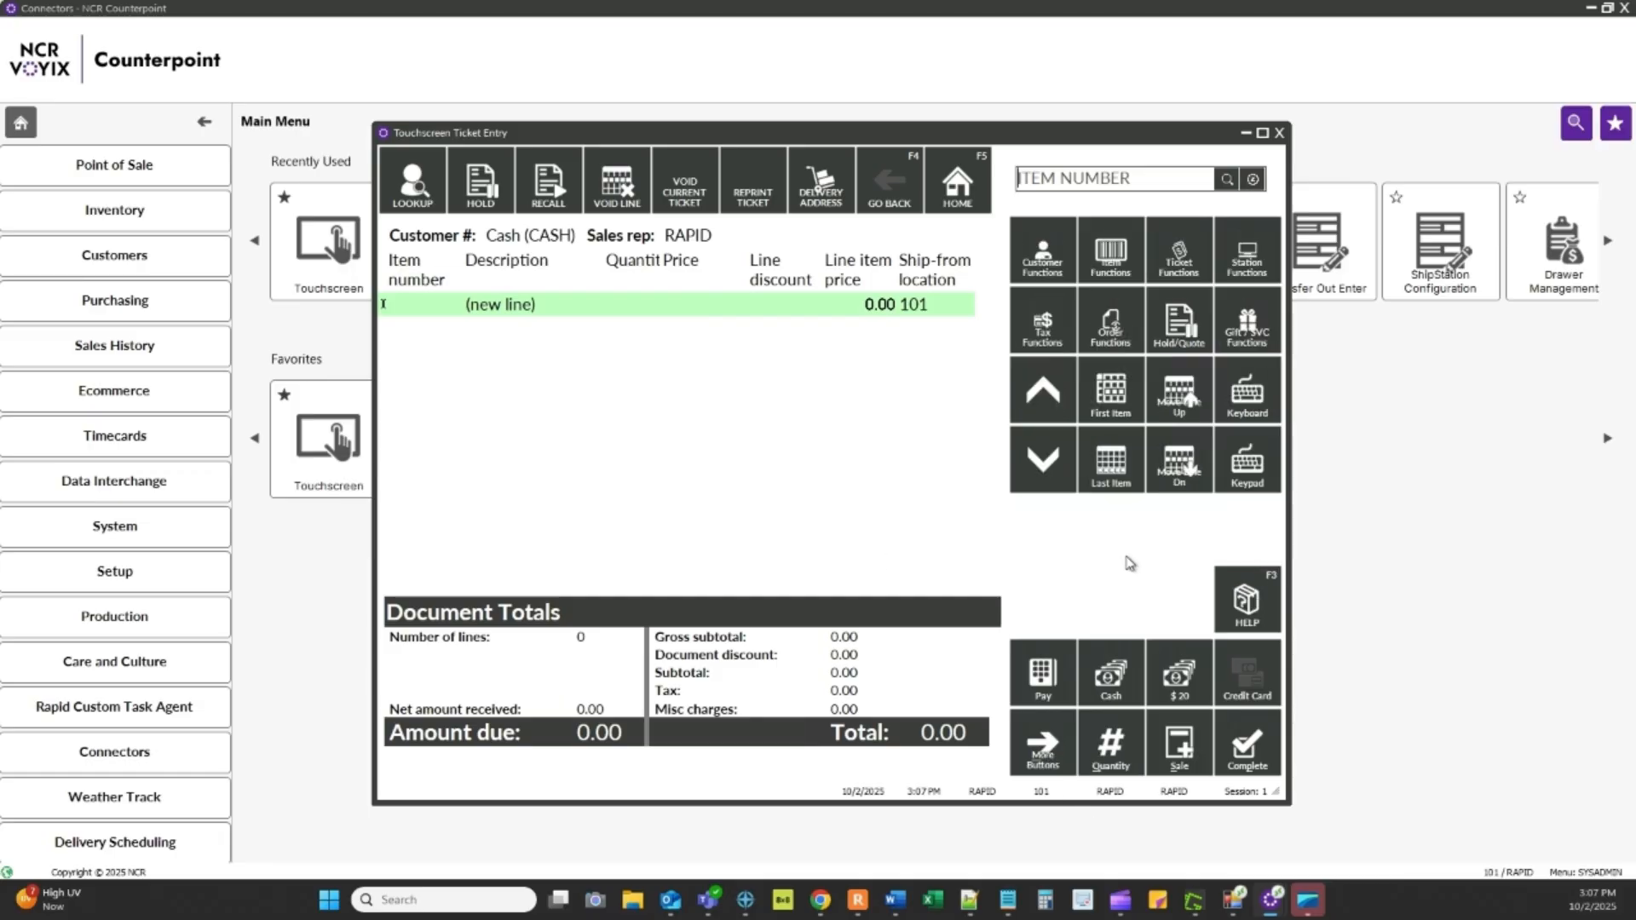
left_click(1099, 341)
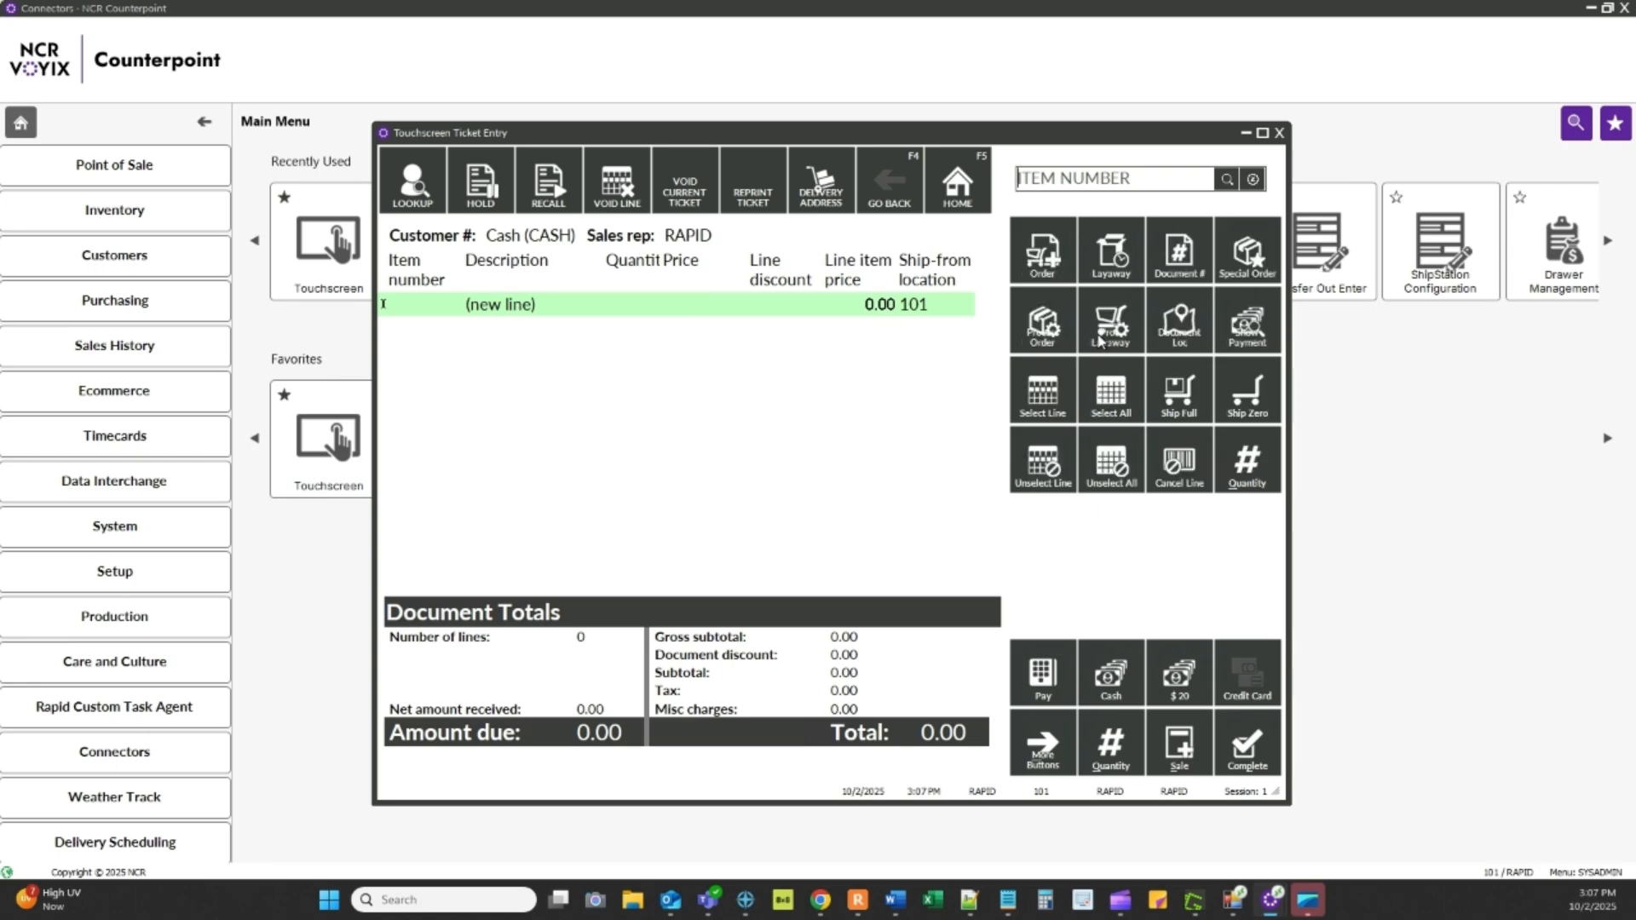
left_click(1051, 330)
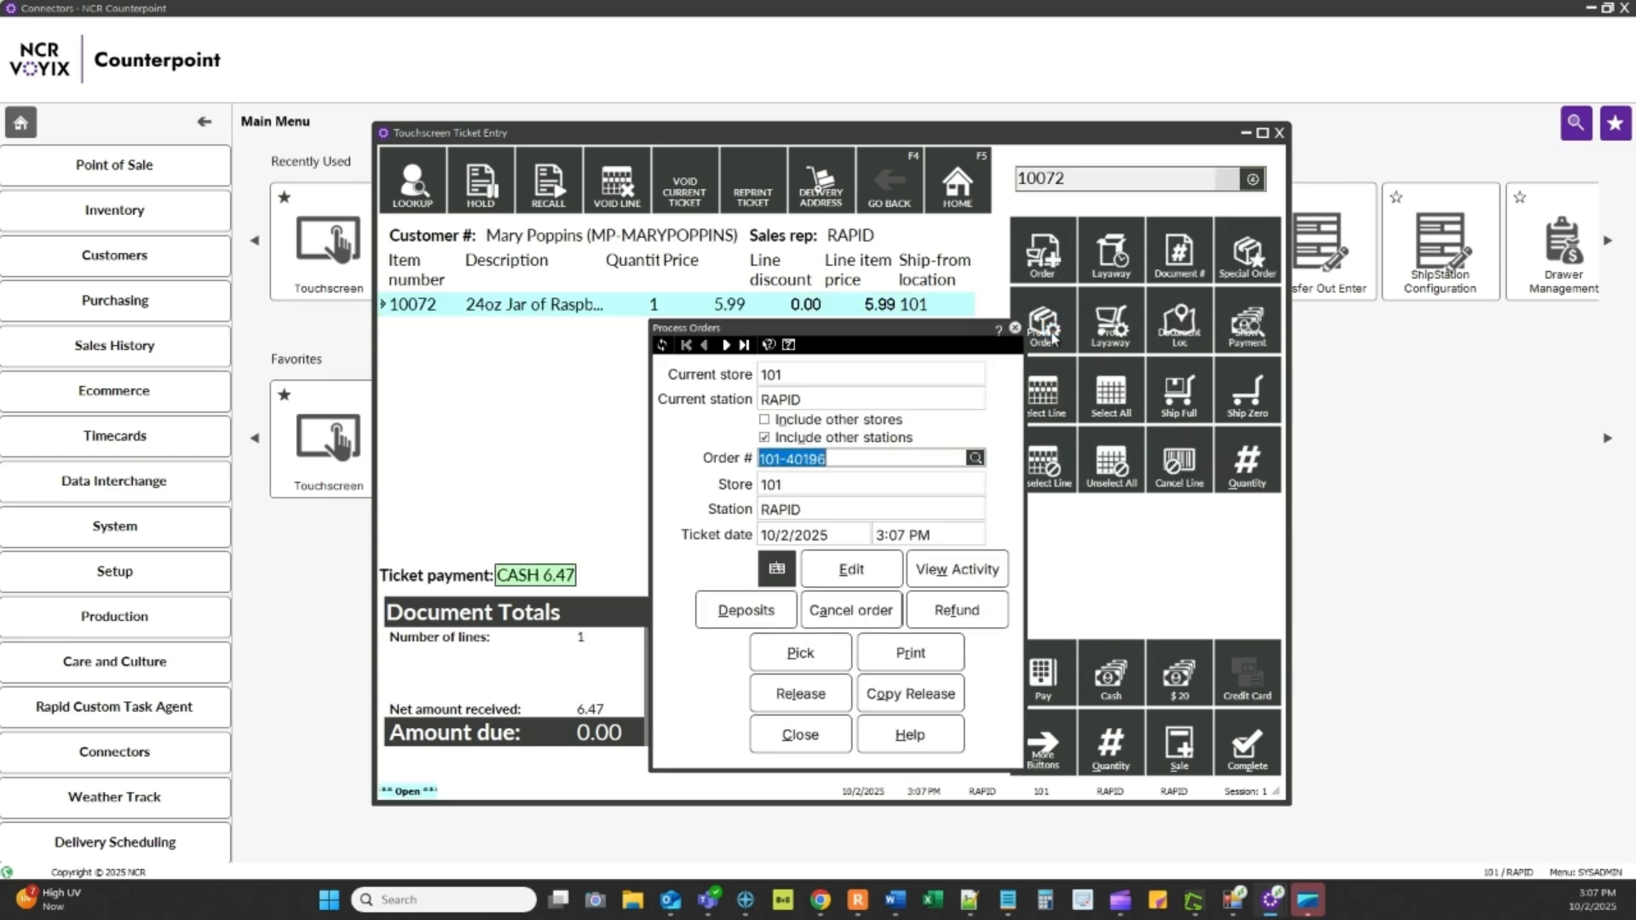
left_click(824, 693)
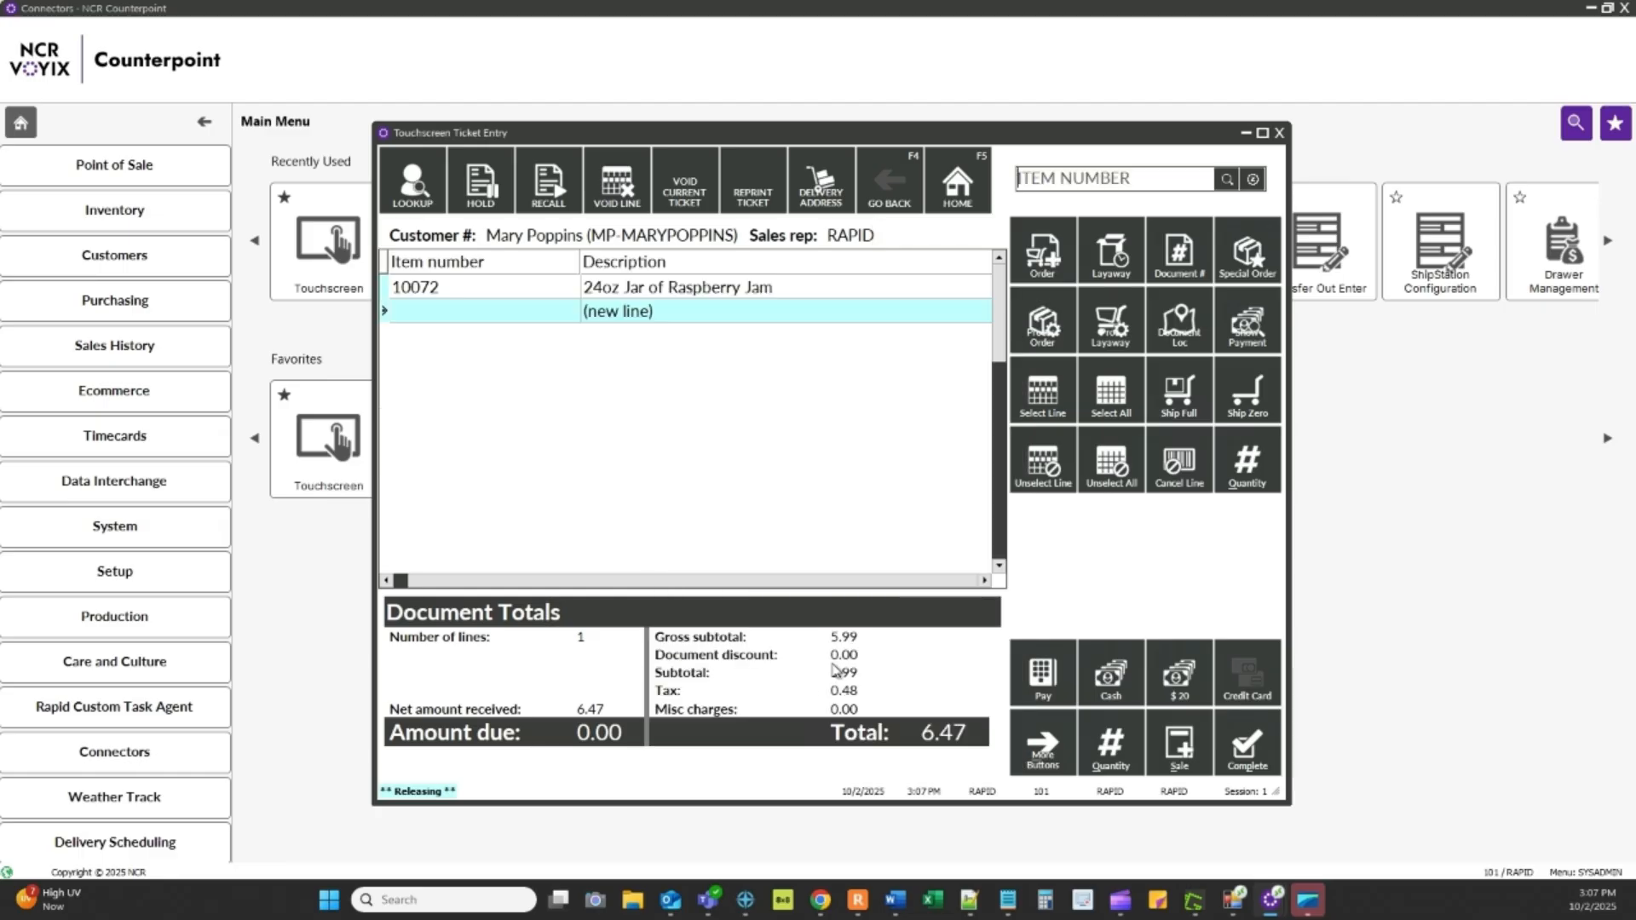
left_click(1261, 751)
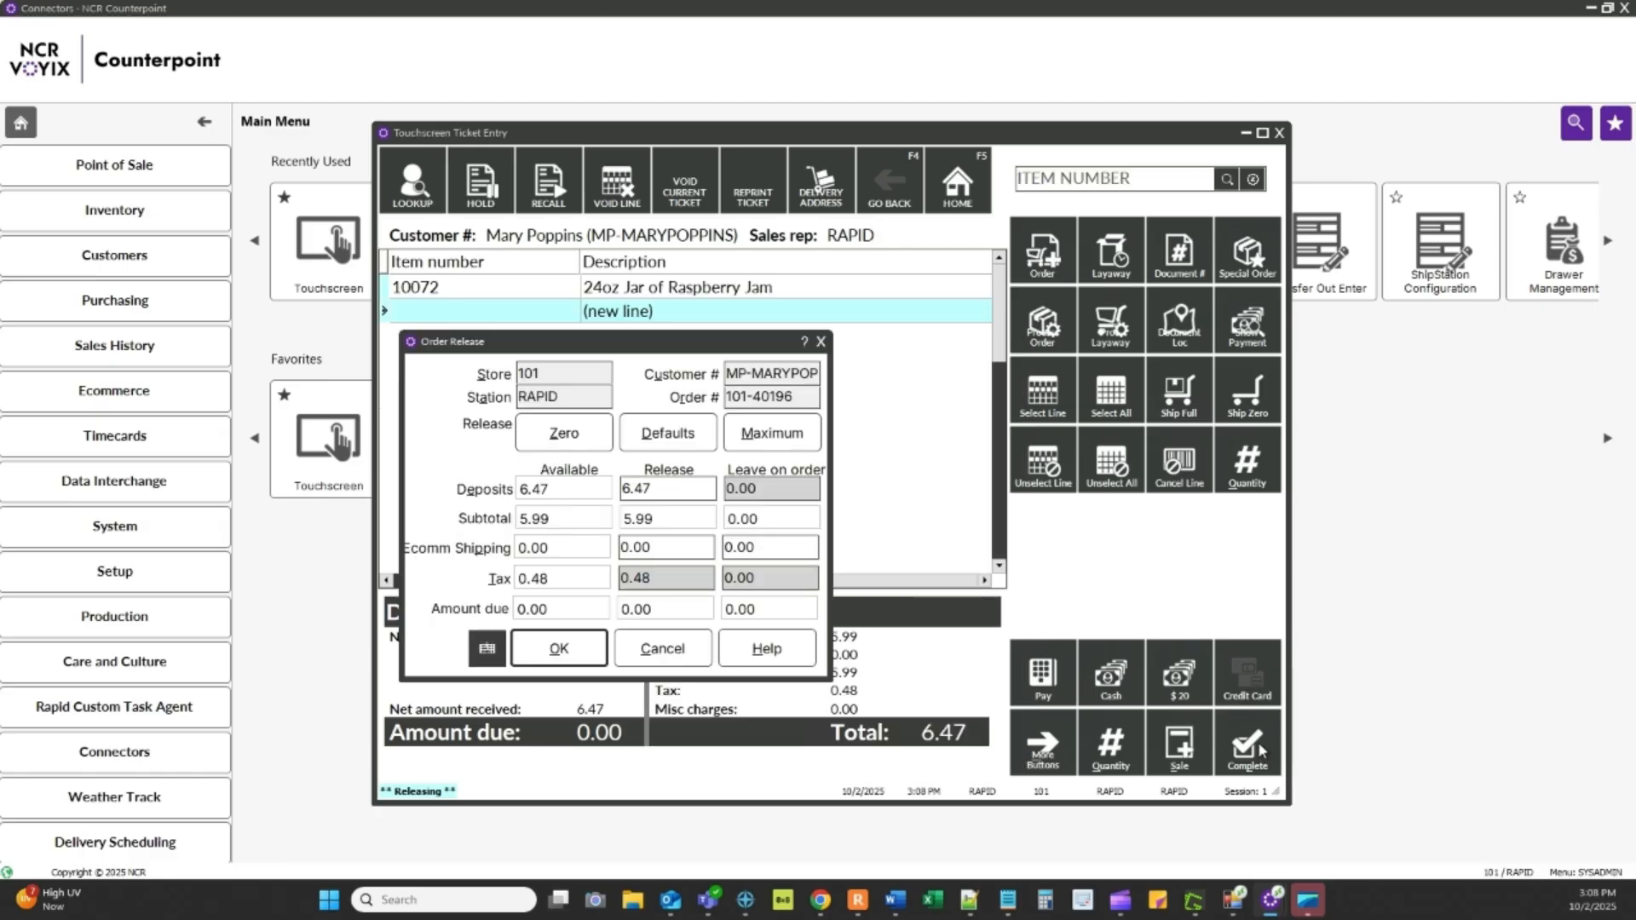
left_click(558, 647)
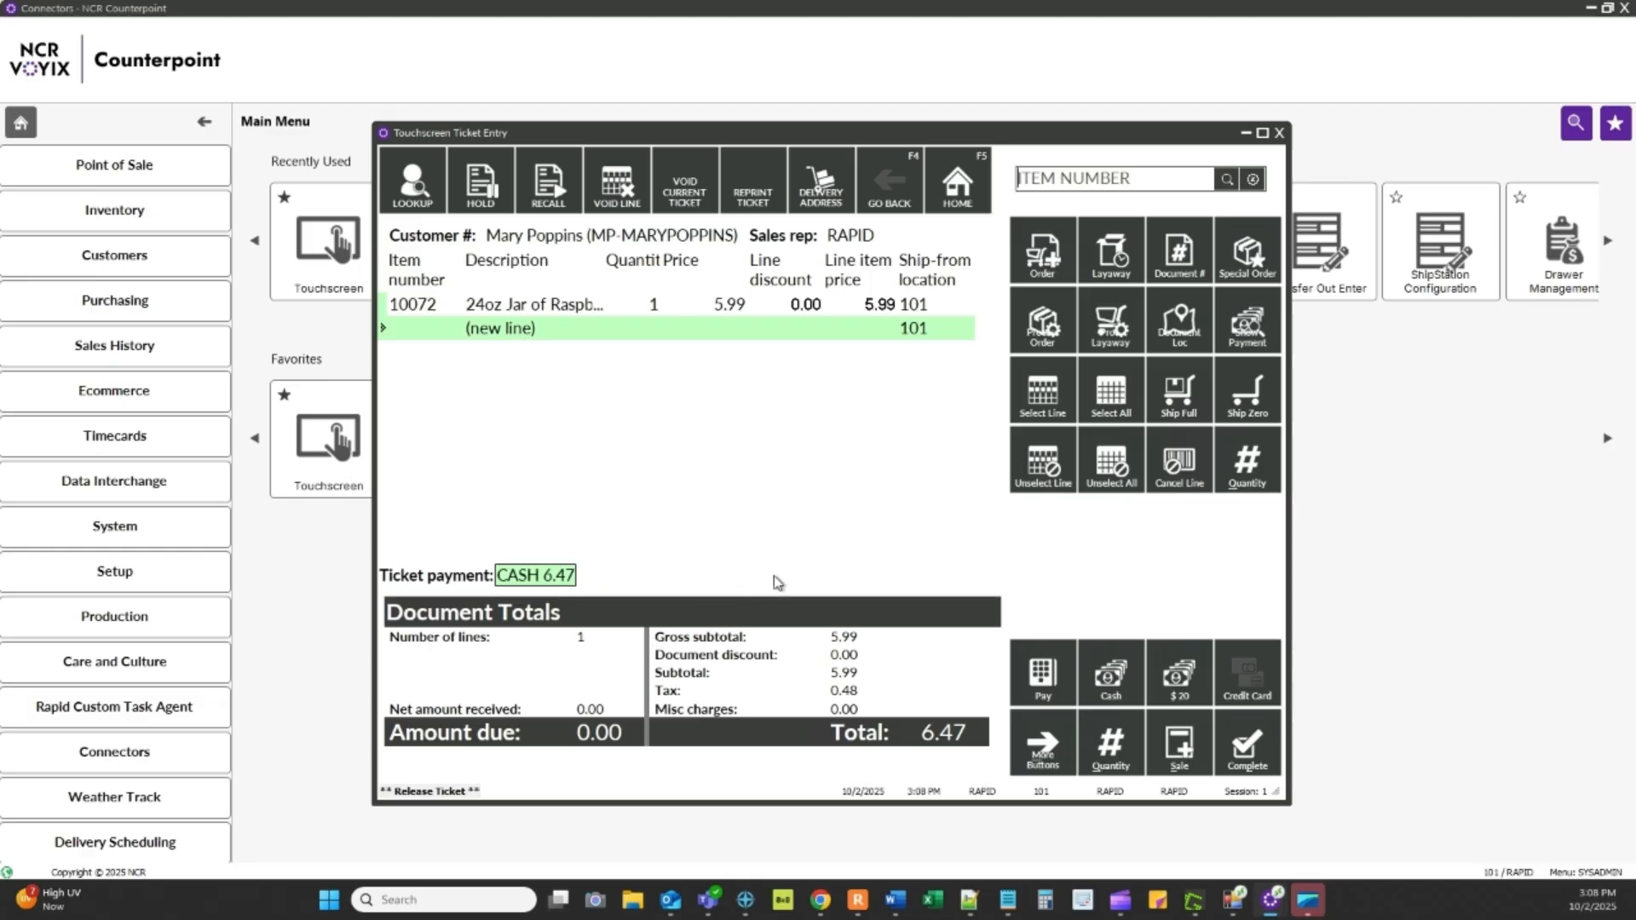
Change the ship date in the release ticket's ship-to address to 10/4/2025 and save it.
left_click(1061, 754)
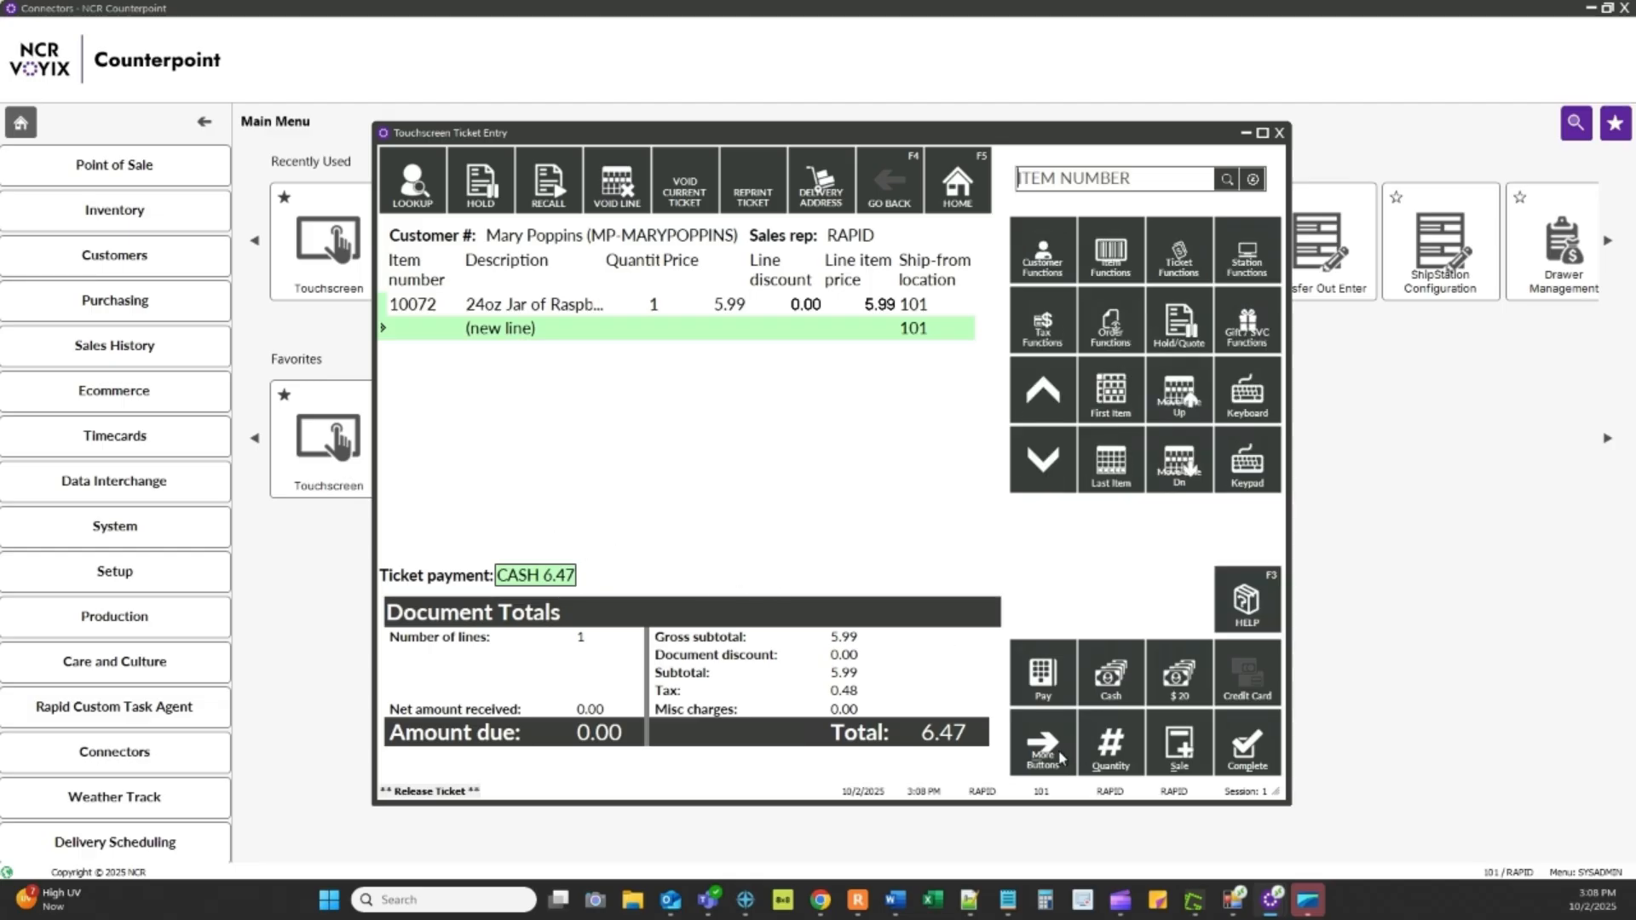
left_click(1039, 264)
left_click(1050, 317)
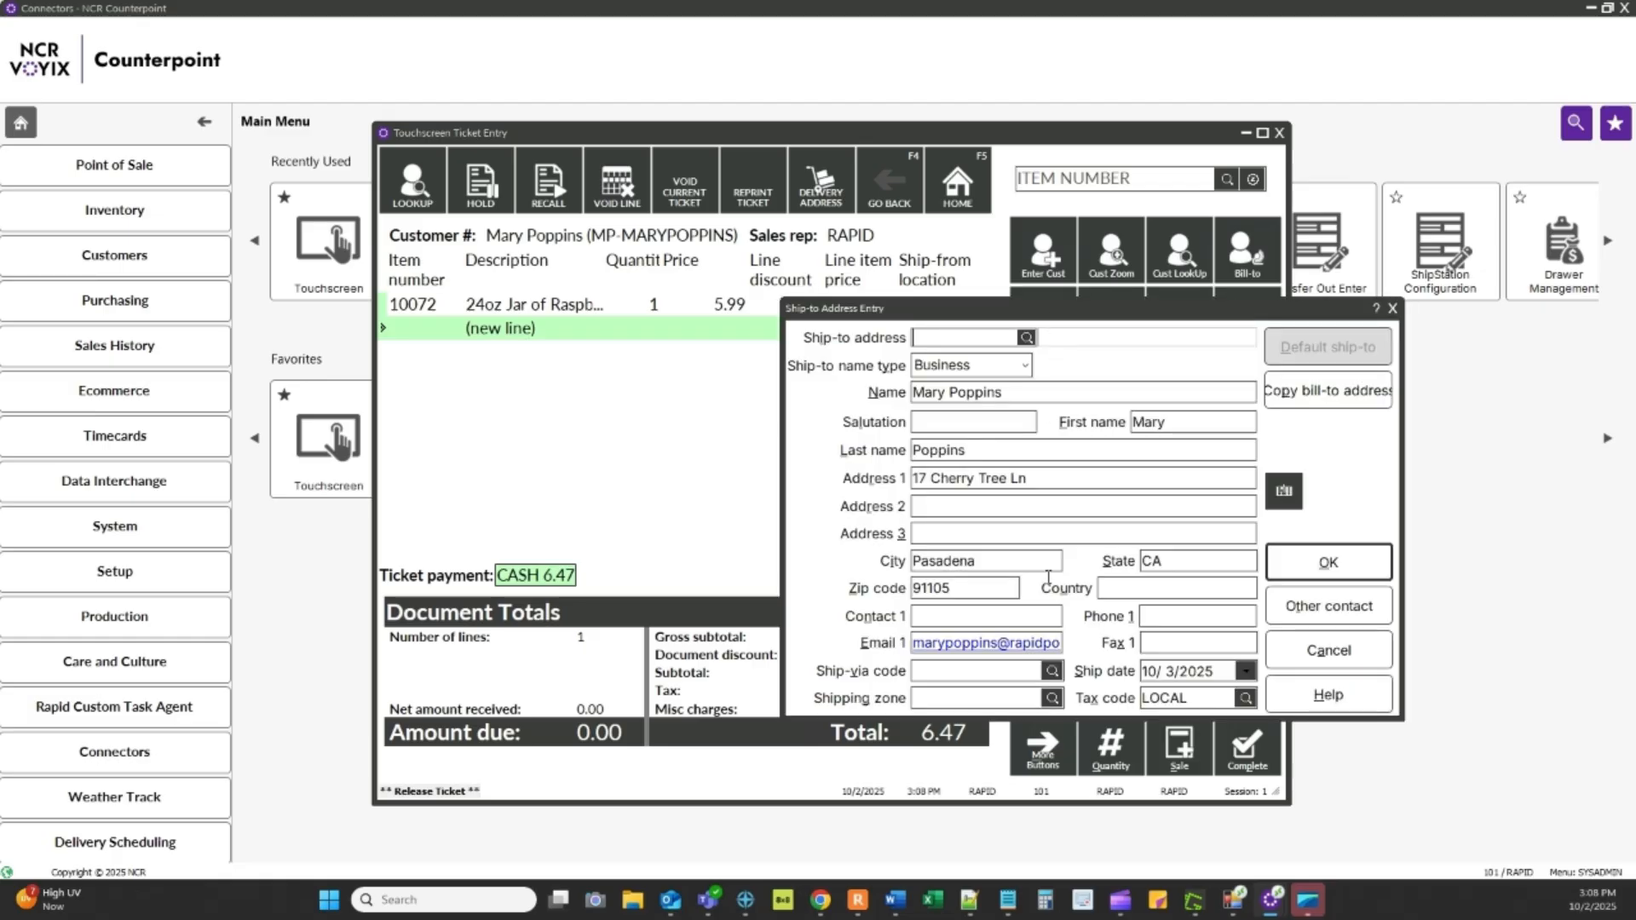
left_click(1246, 673)
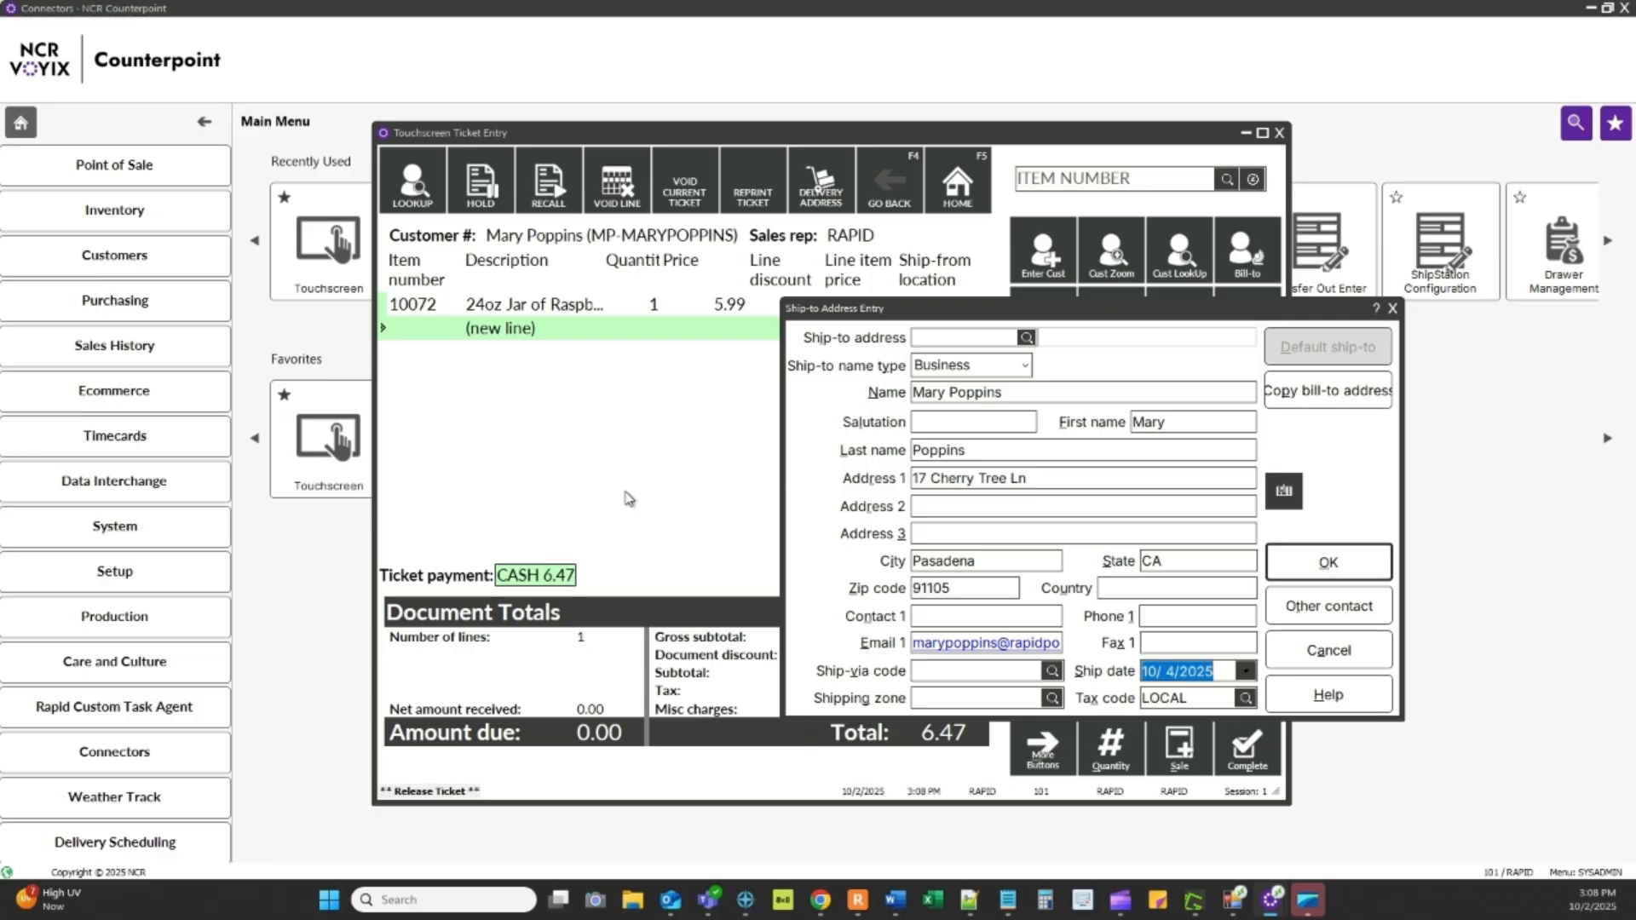
left_click(1363, 560)
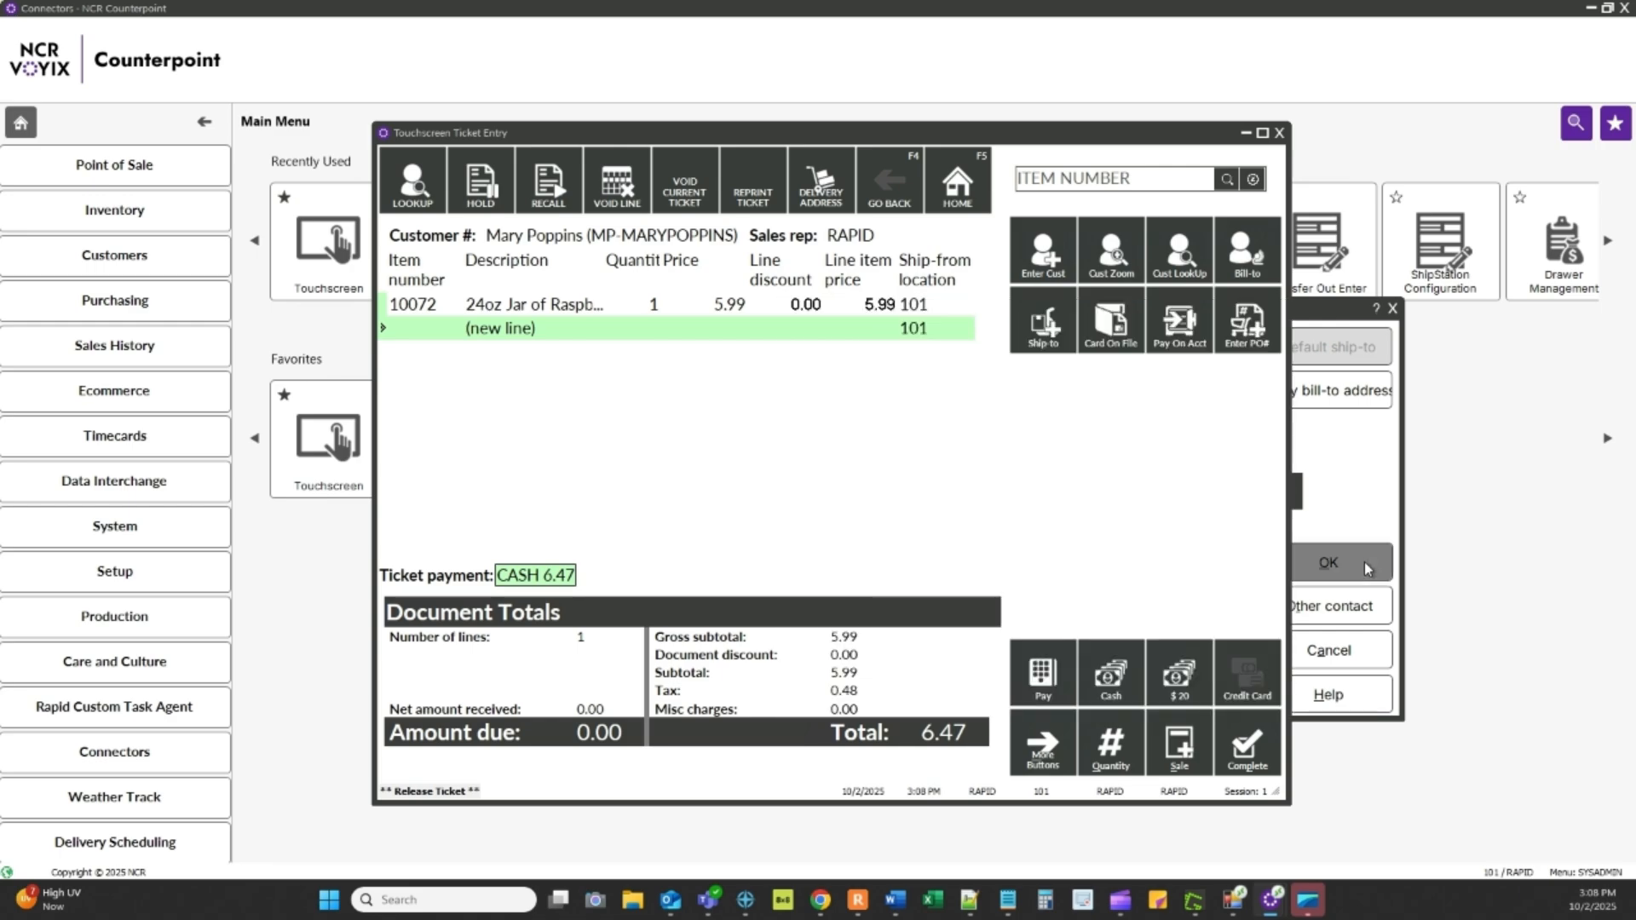
Complete the release ticket without printing any document.
left_click(1239, 754)
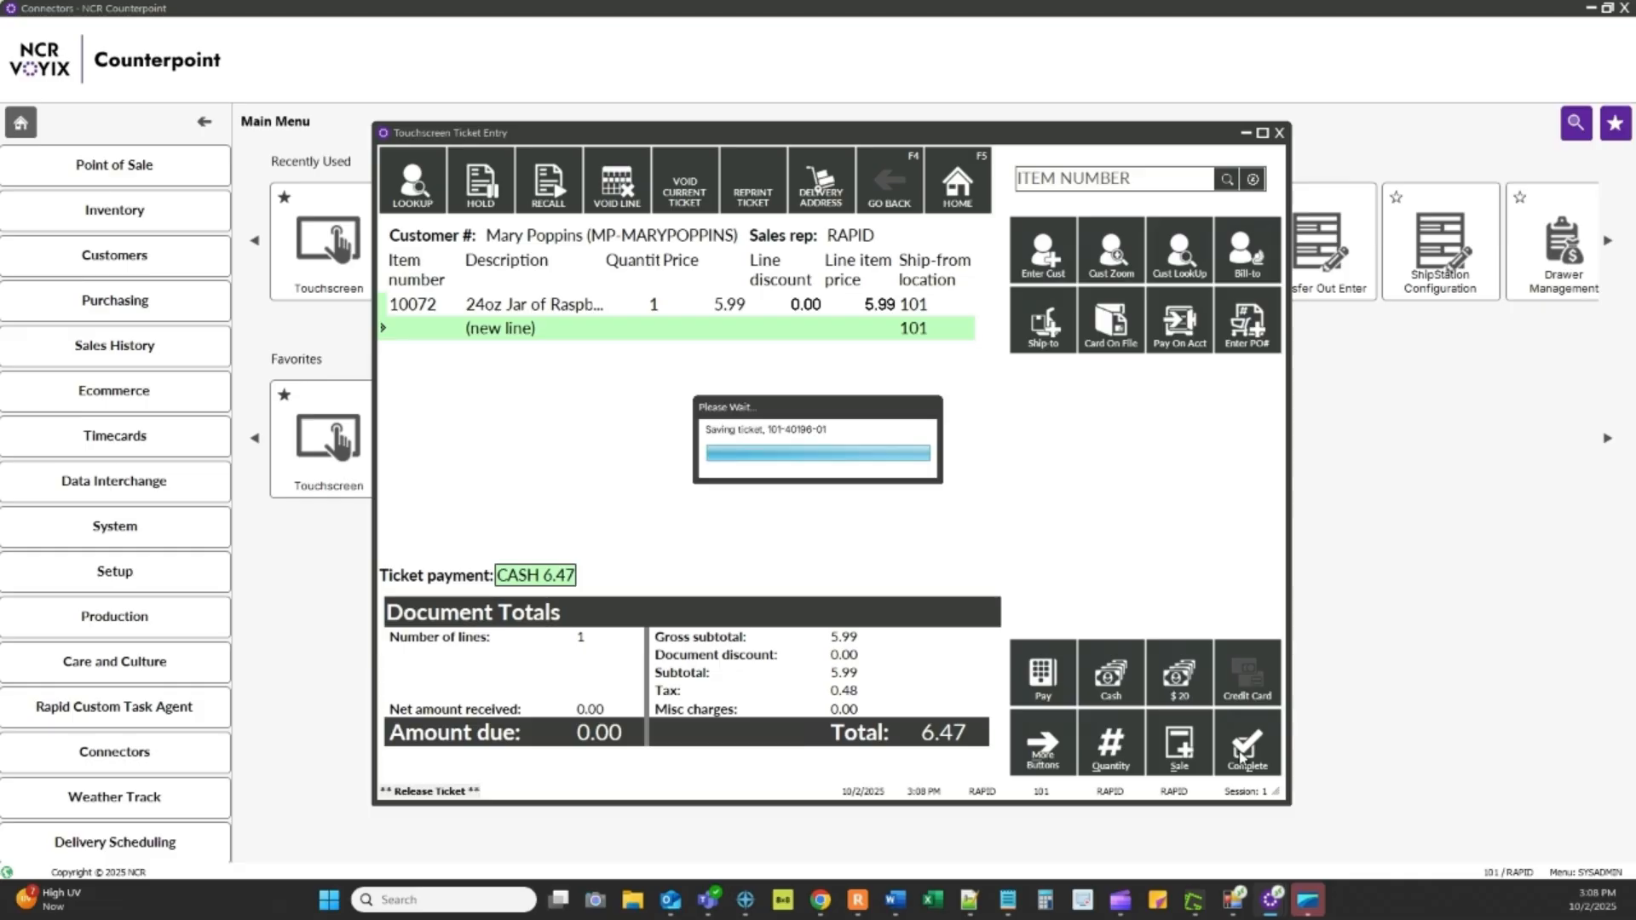
left_click(836, 486)
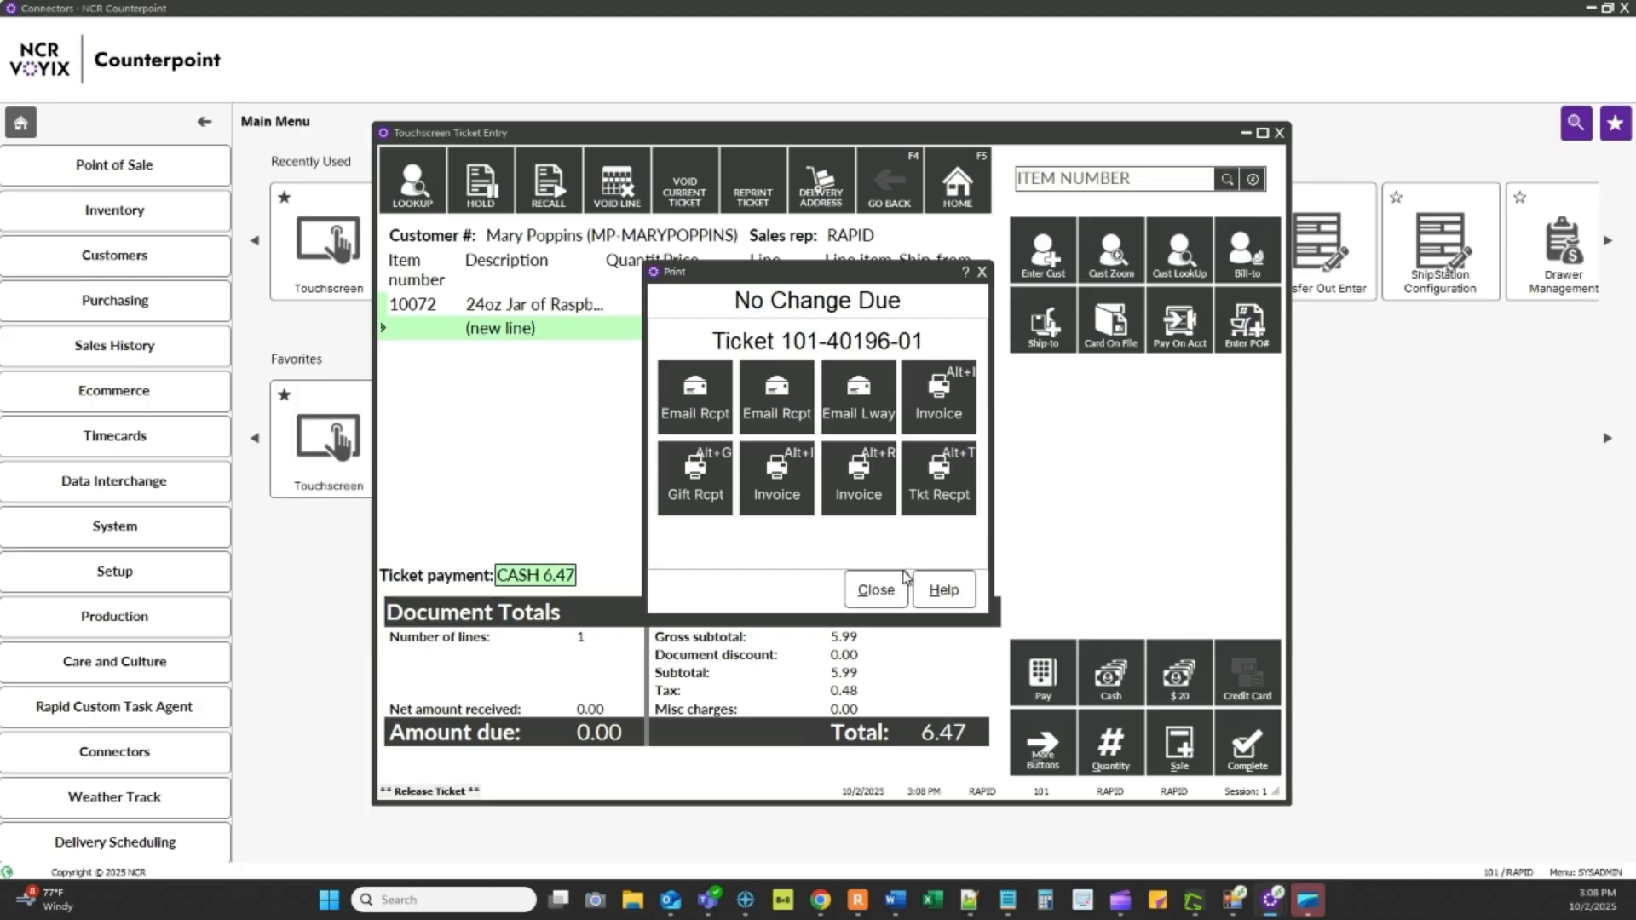
left_click(875, 590)
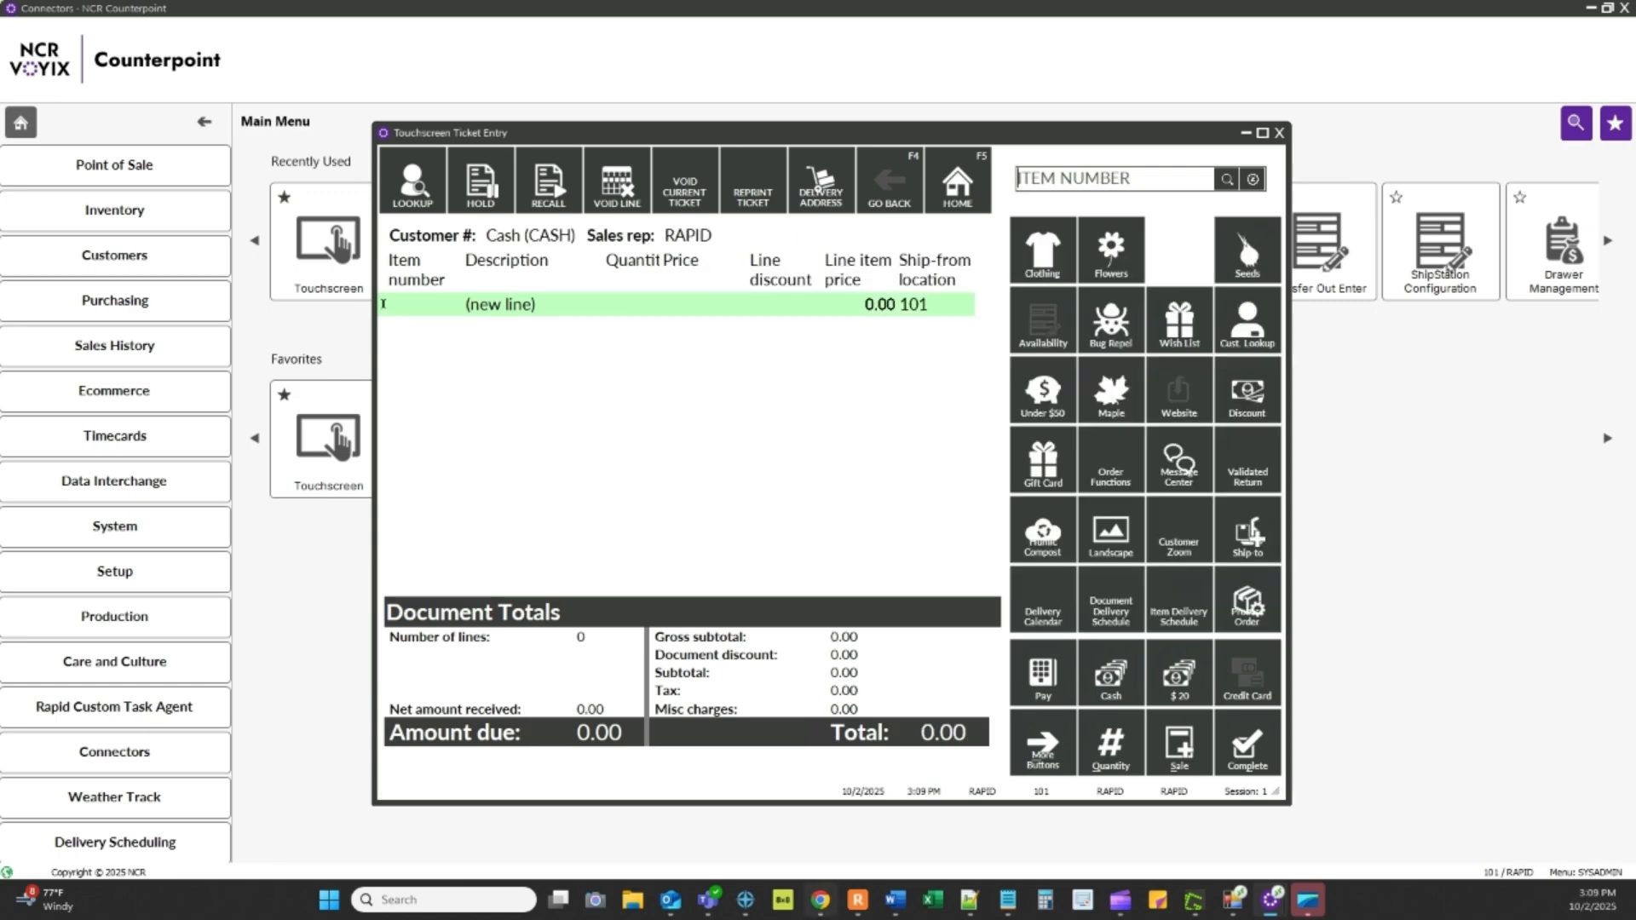
Switch to ShipStation and open the newly released raspberry jam order among the orders awaiting shipment.
left_click(820, 900)
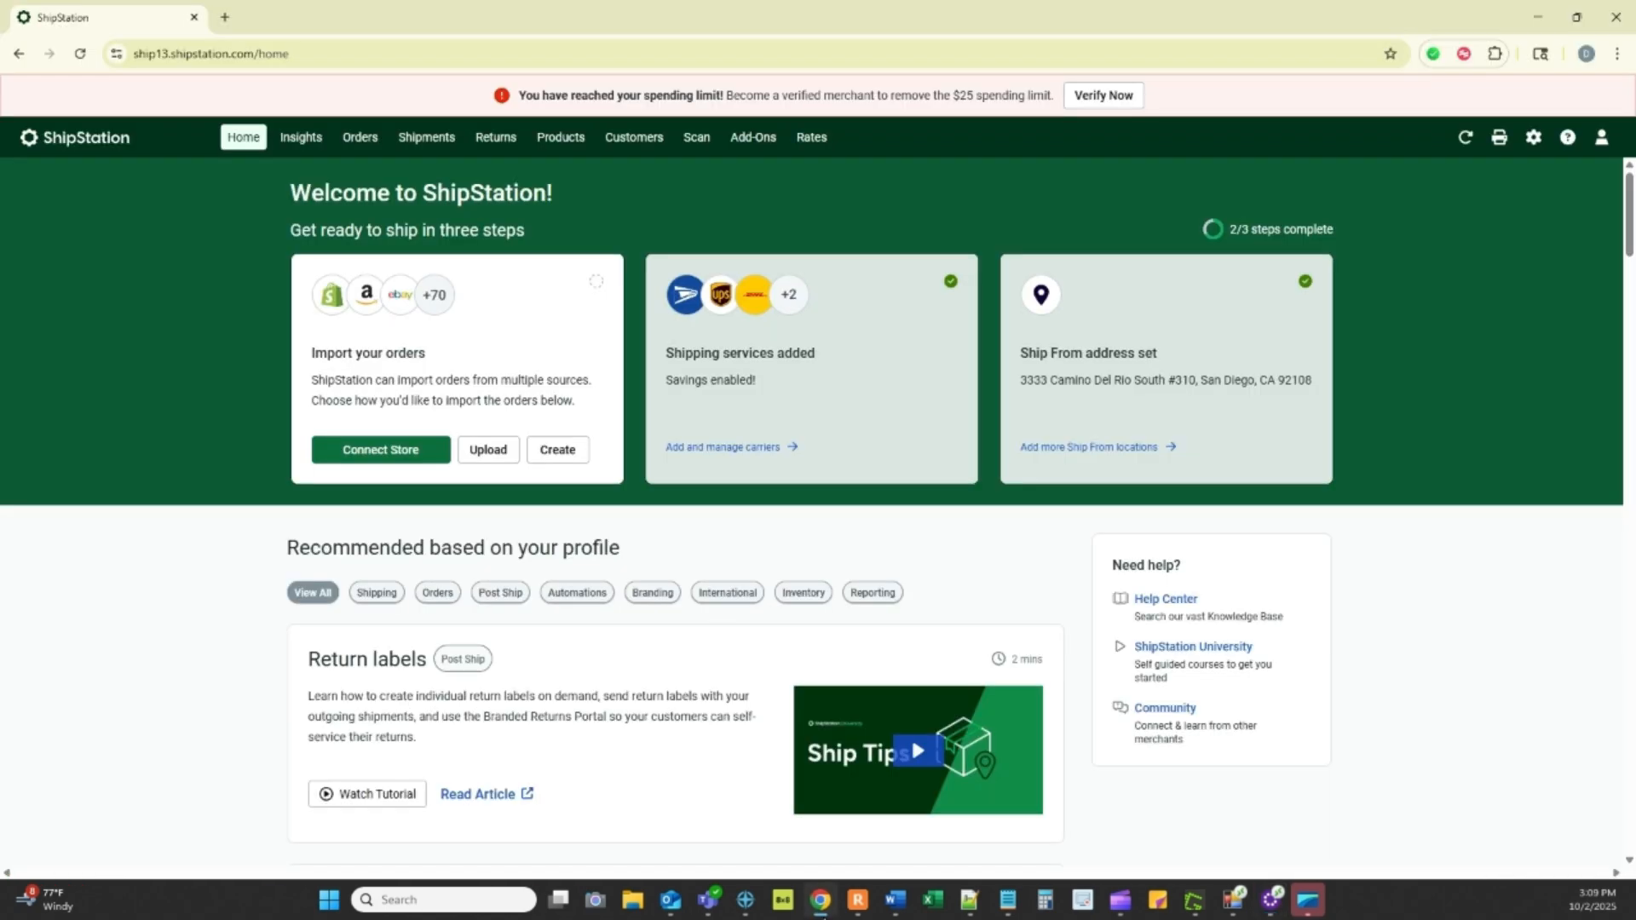
left_click(356, 141)
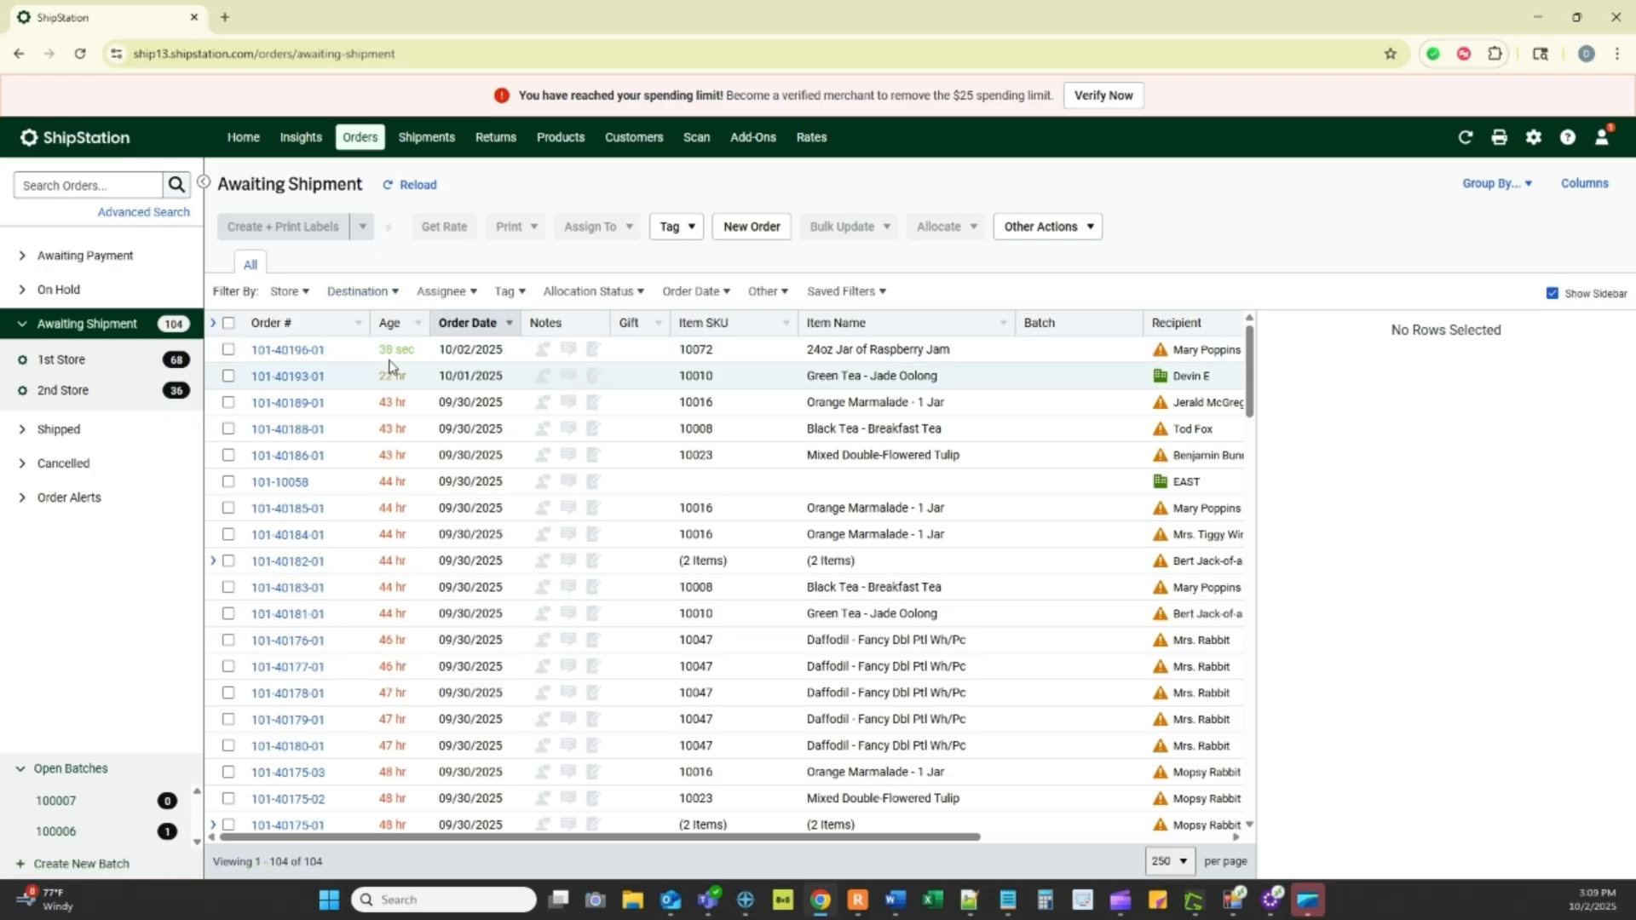
left_click(287, 353)
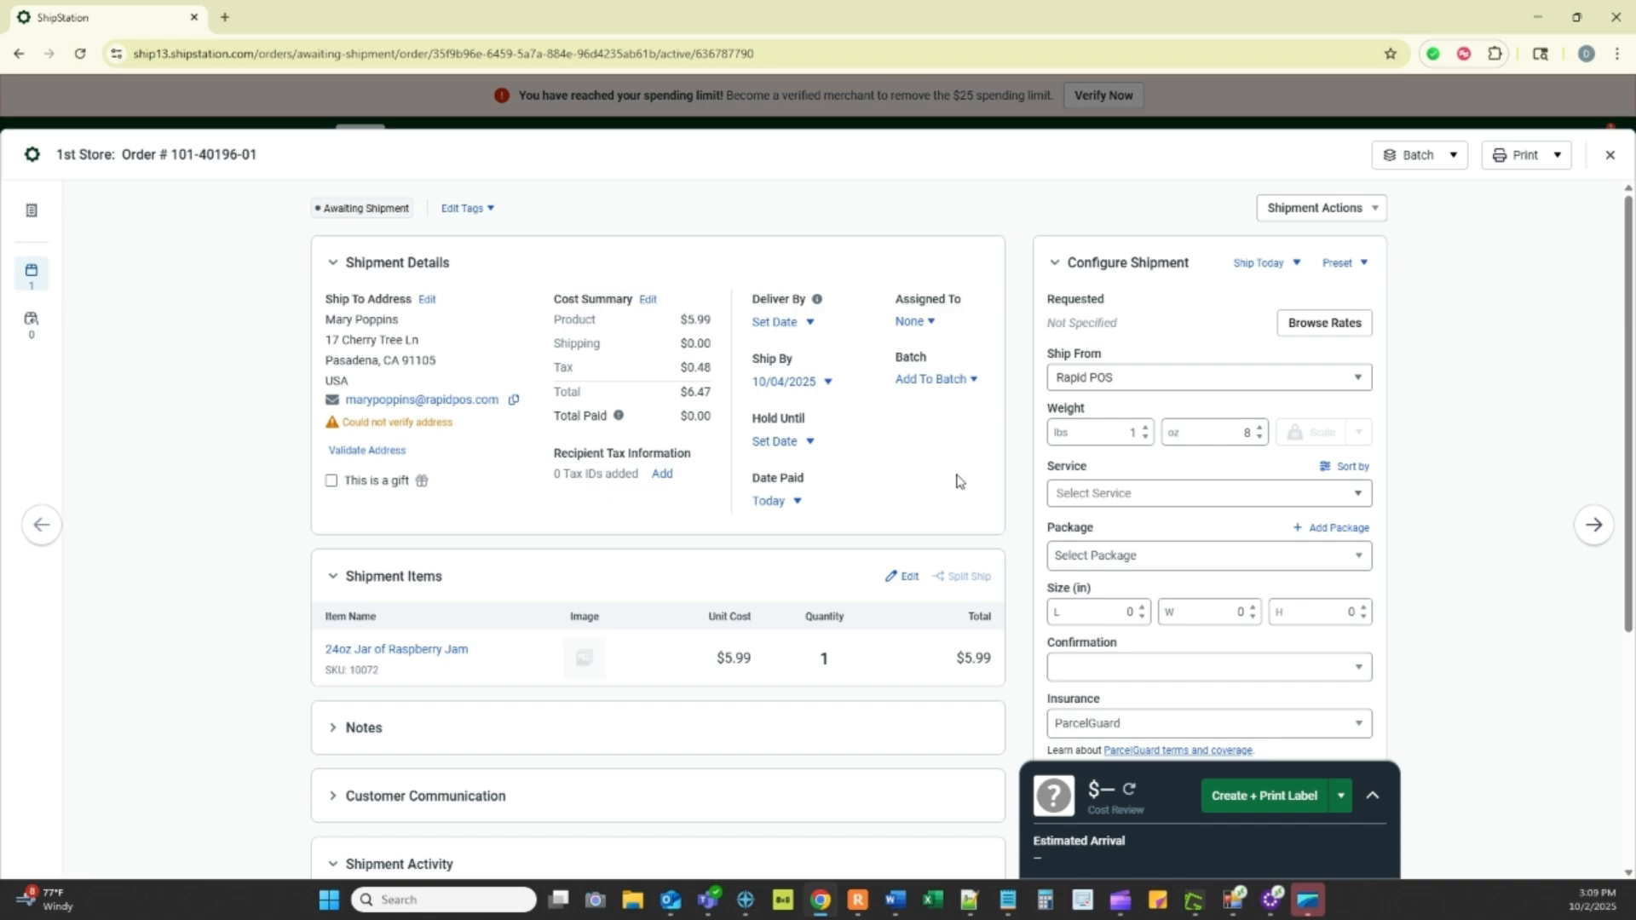
Look up item 10072 in Counterpoint to check its weight, and return to the raspberry jam order in ShipStation.
mouse_move(1274, 910)
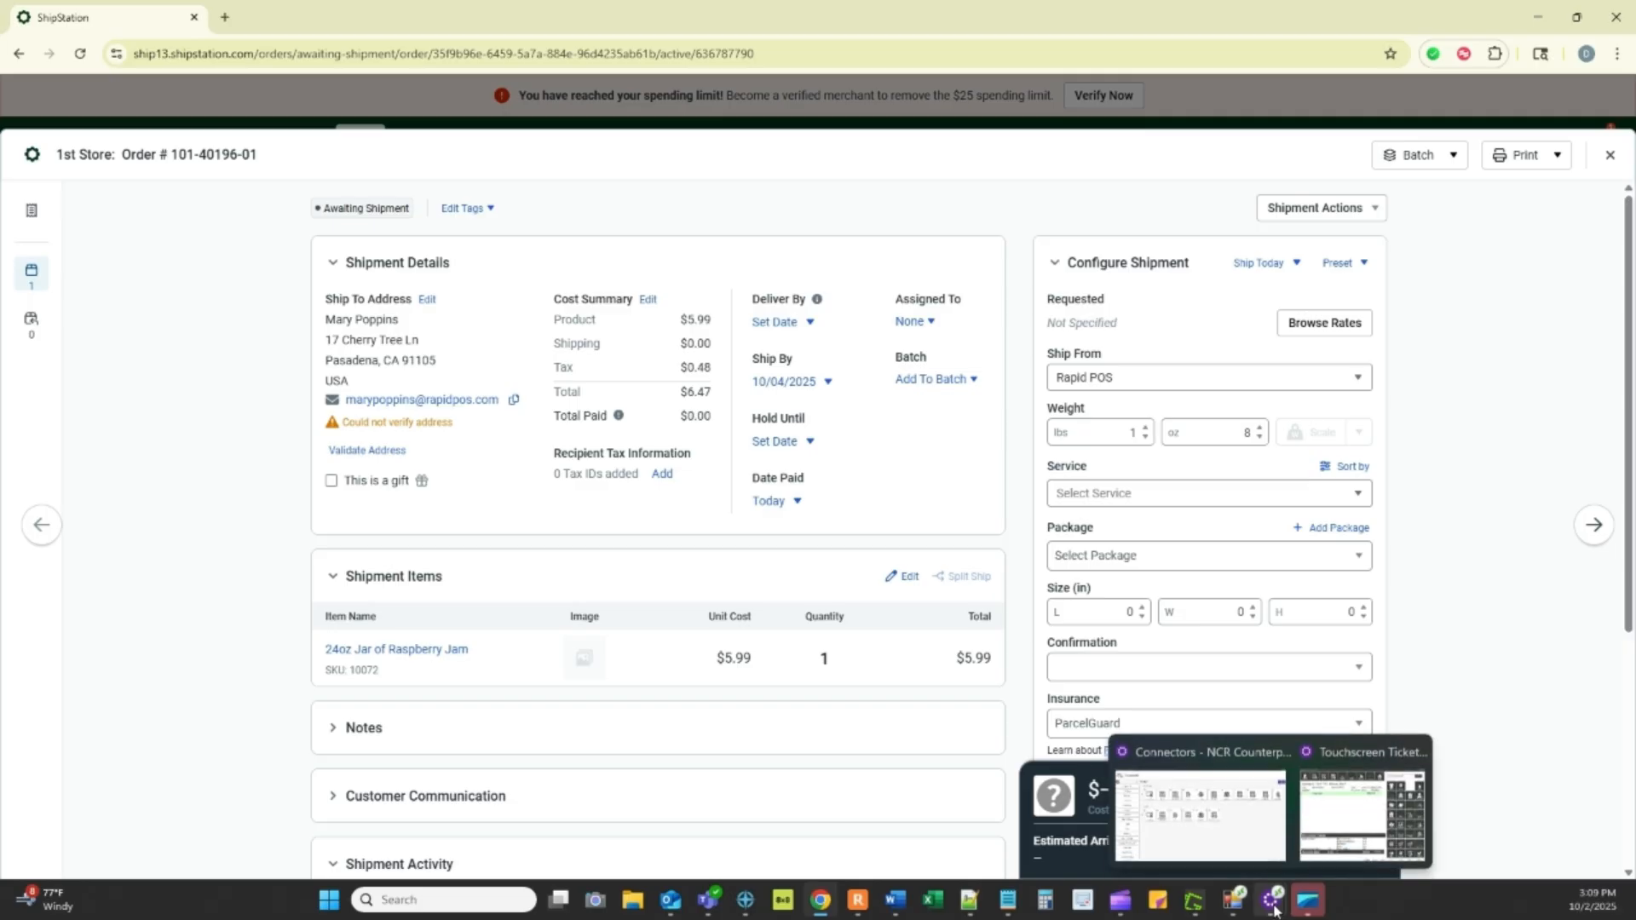
left_click(1200, 814)
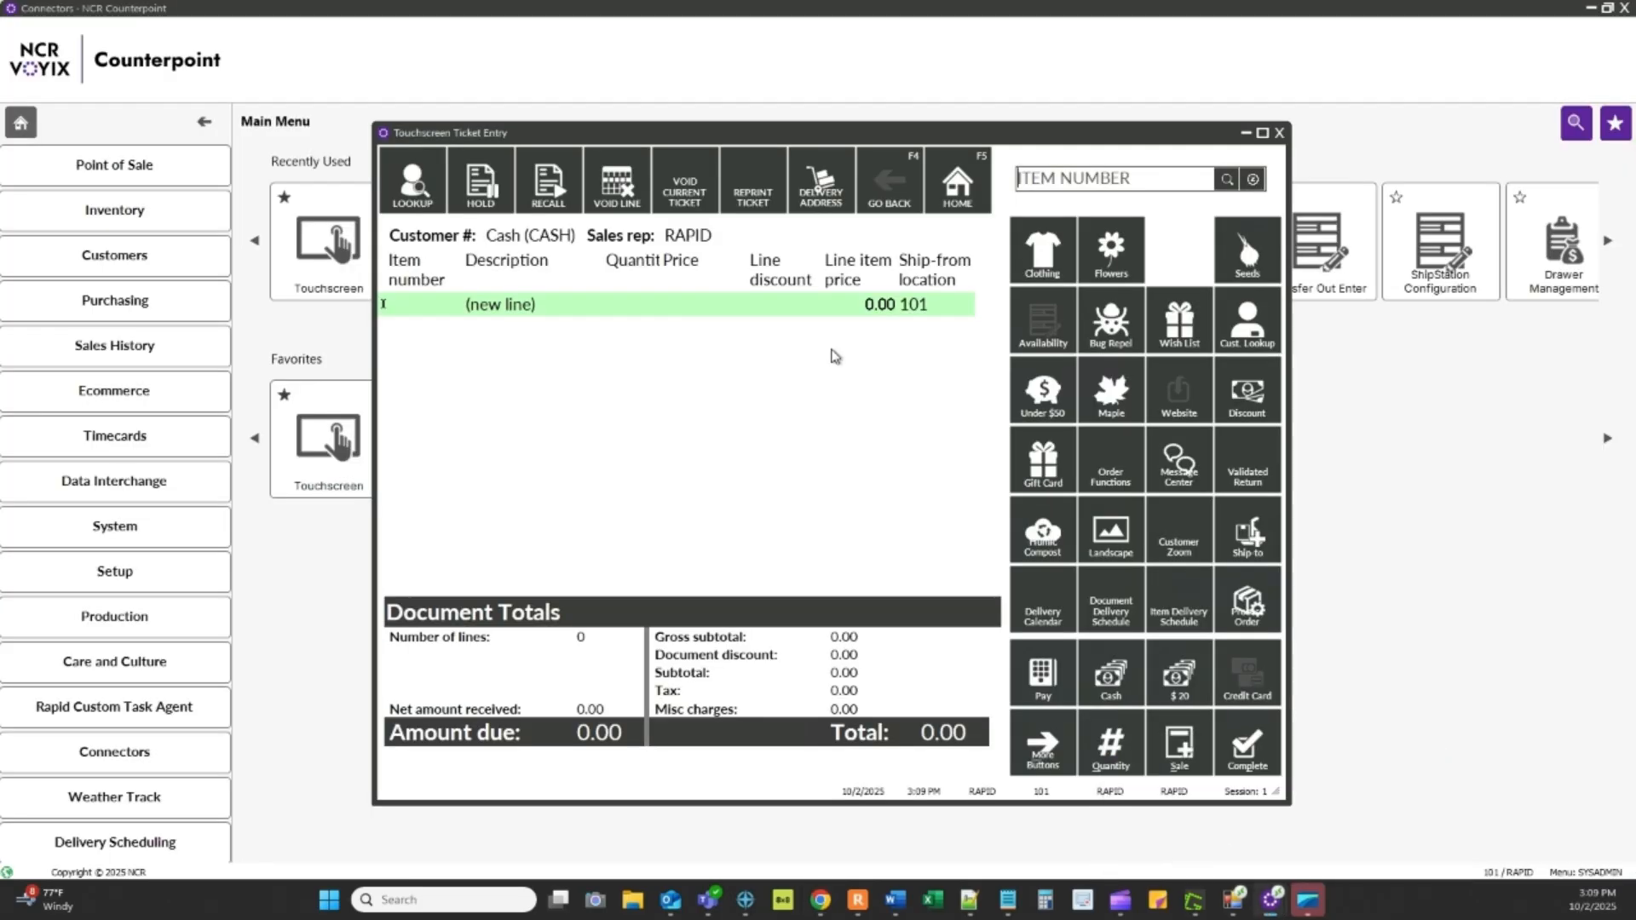
left_click(313, 652)
left_click(697, 243)
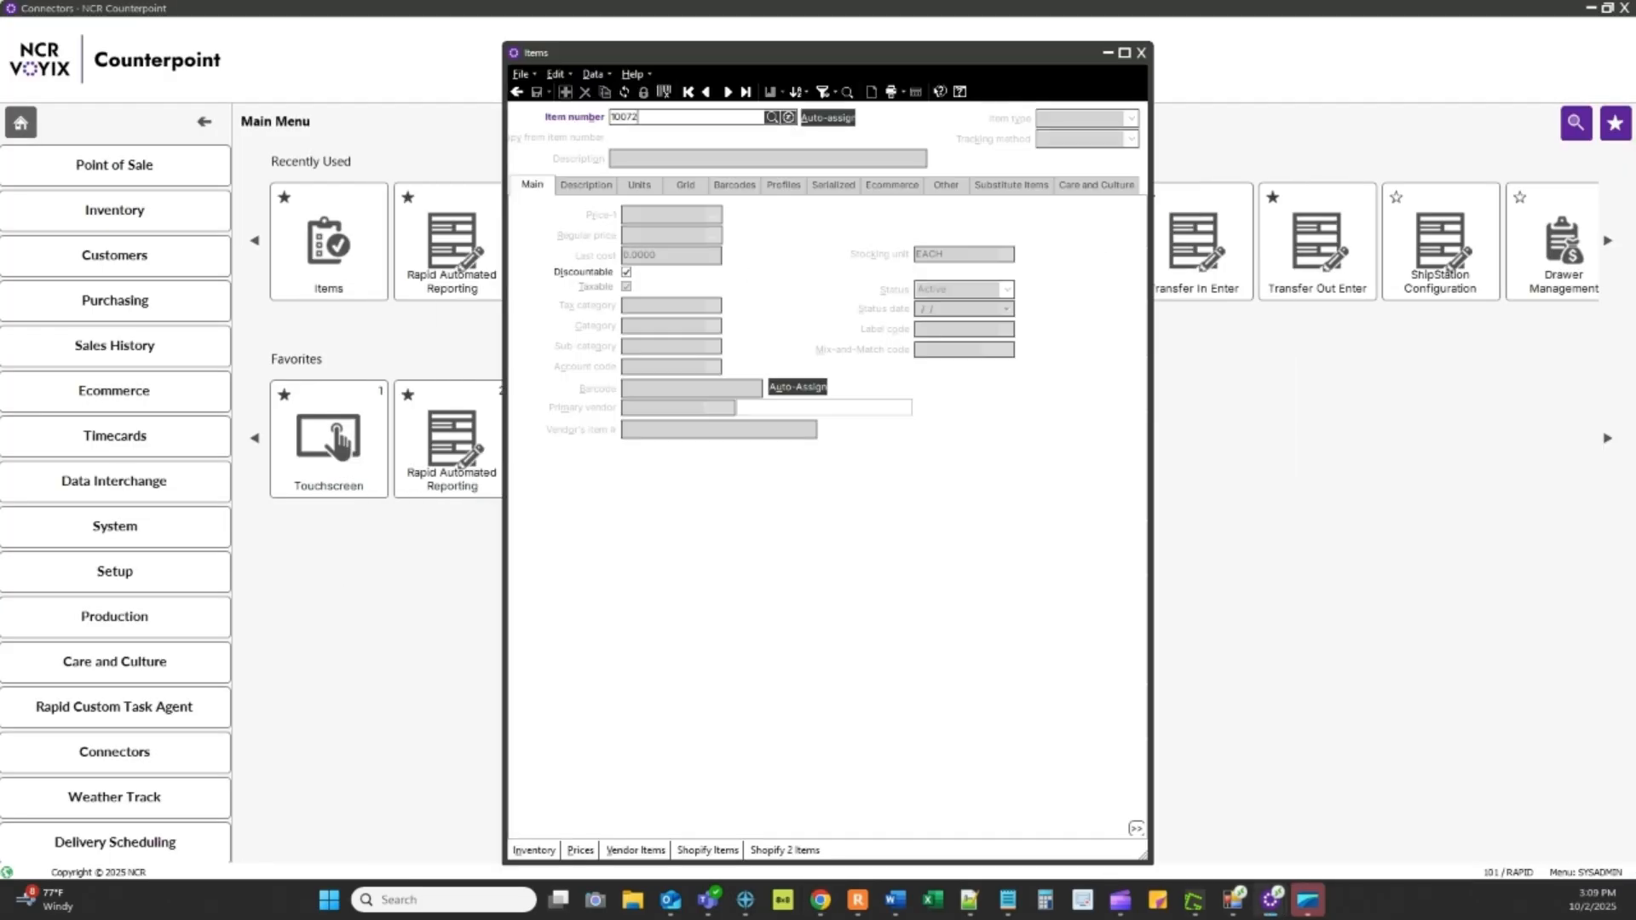
key("Tab")
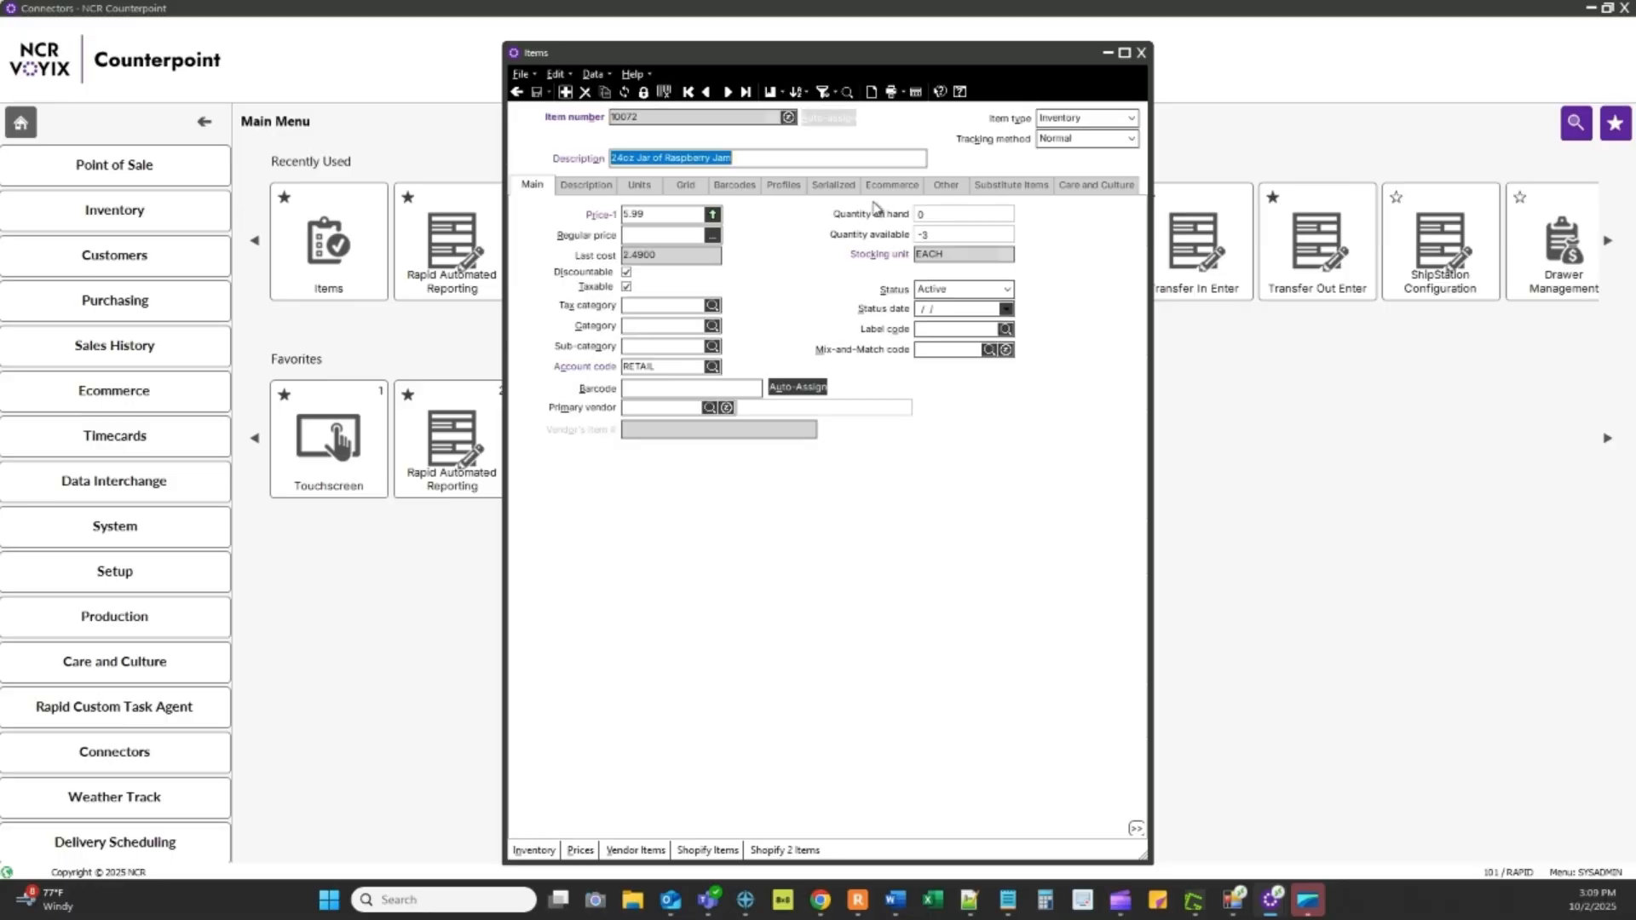
left_click(946, 187)
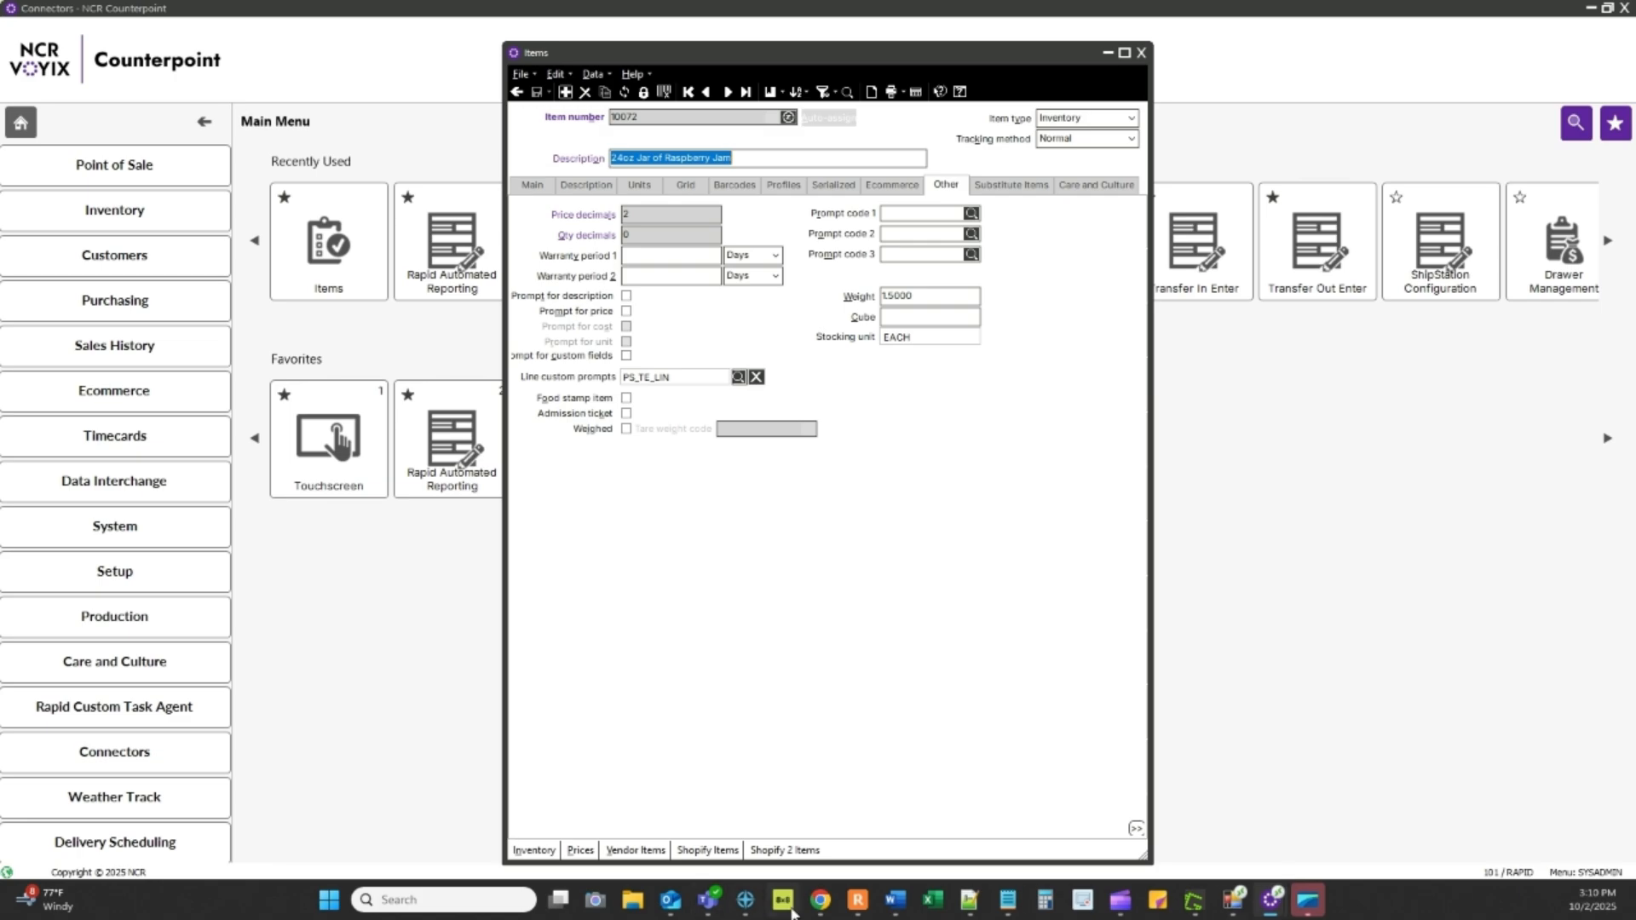
left_click(820, 898)
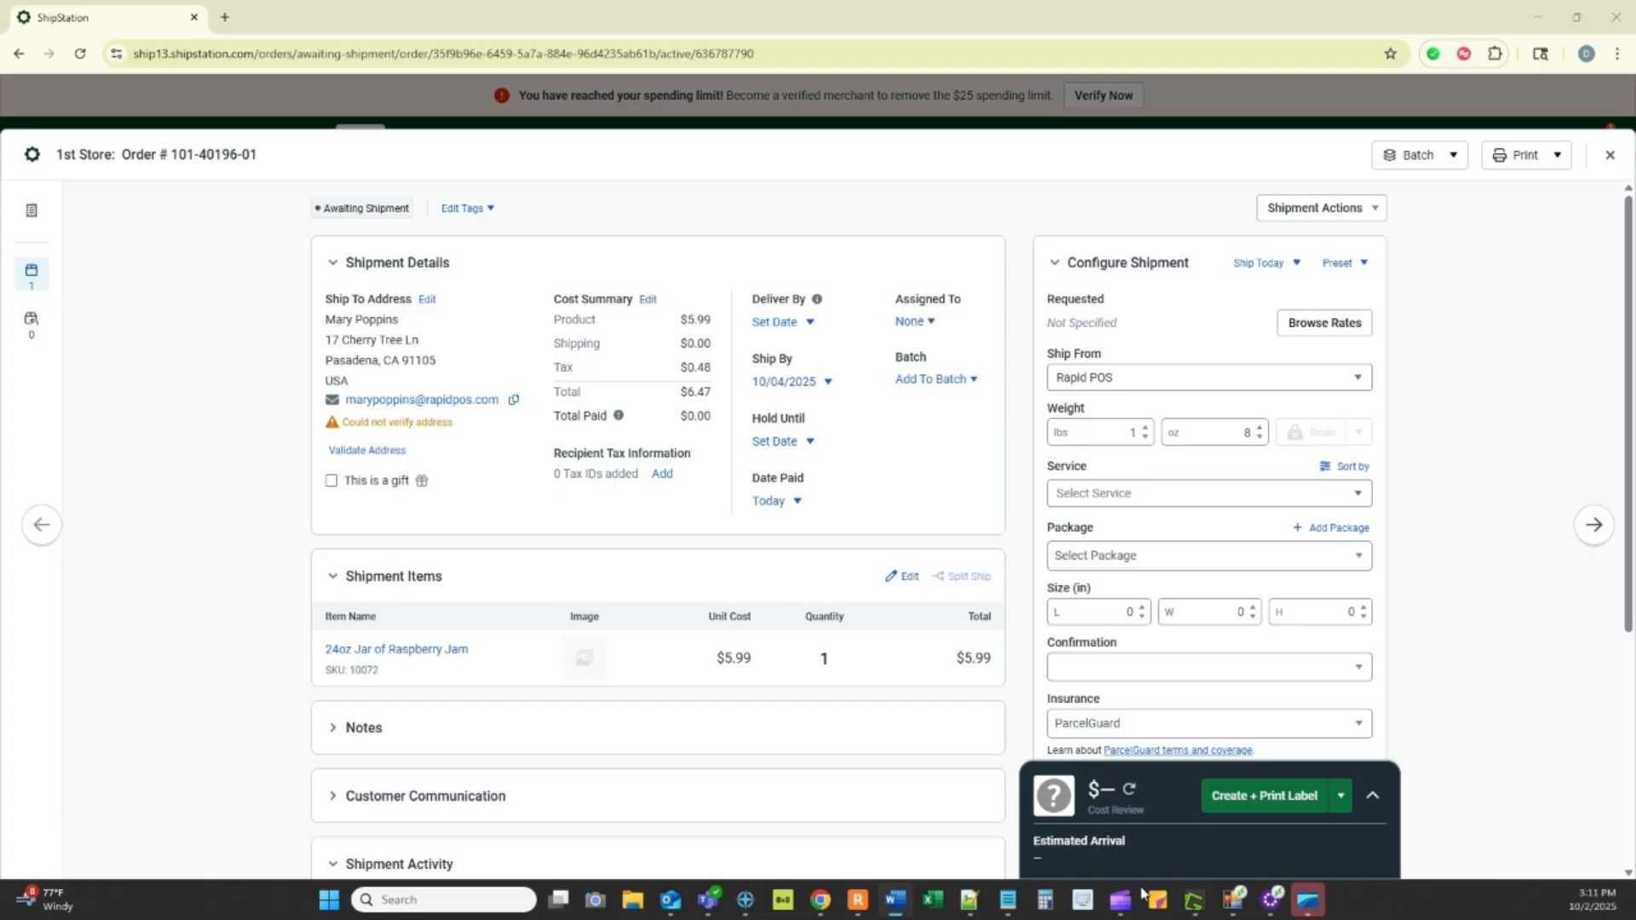
Switch back to Counterpoint, close the item record and open the order's customer record by customer number.
mouse_move(1274, 907)
left_click(1157, 809)
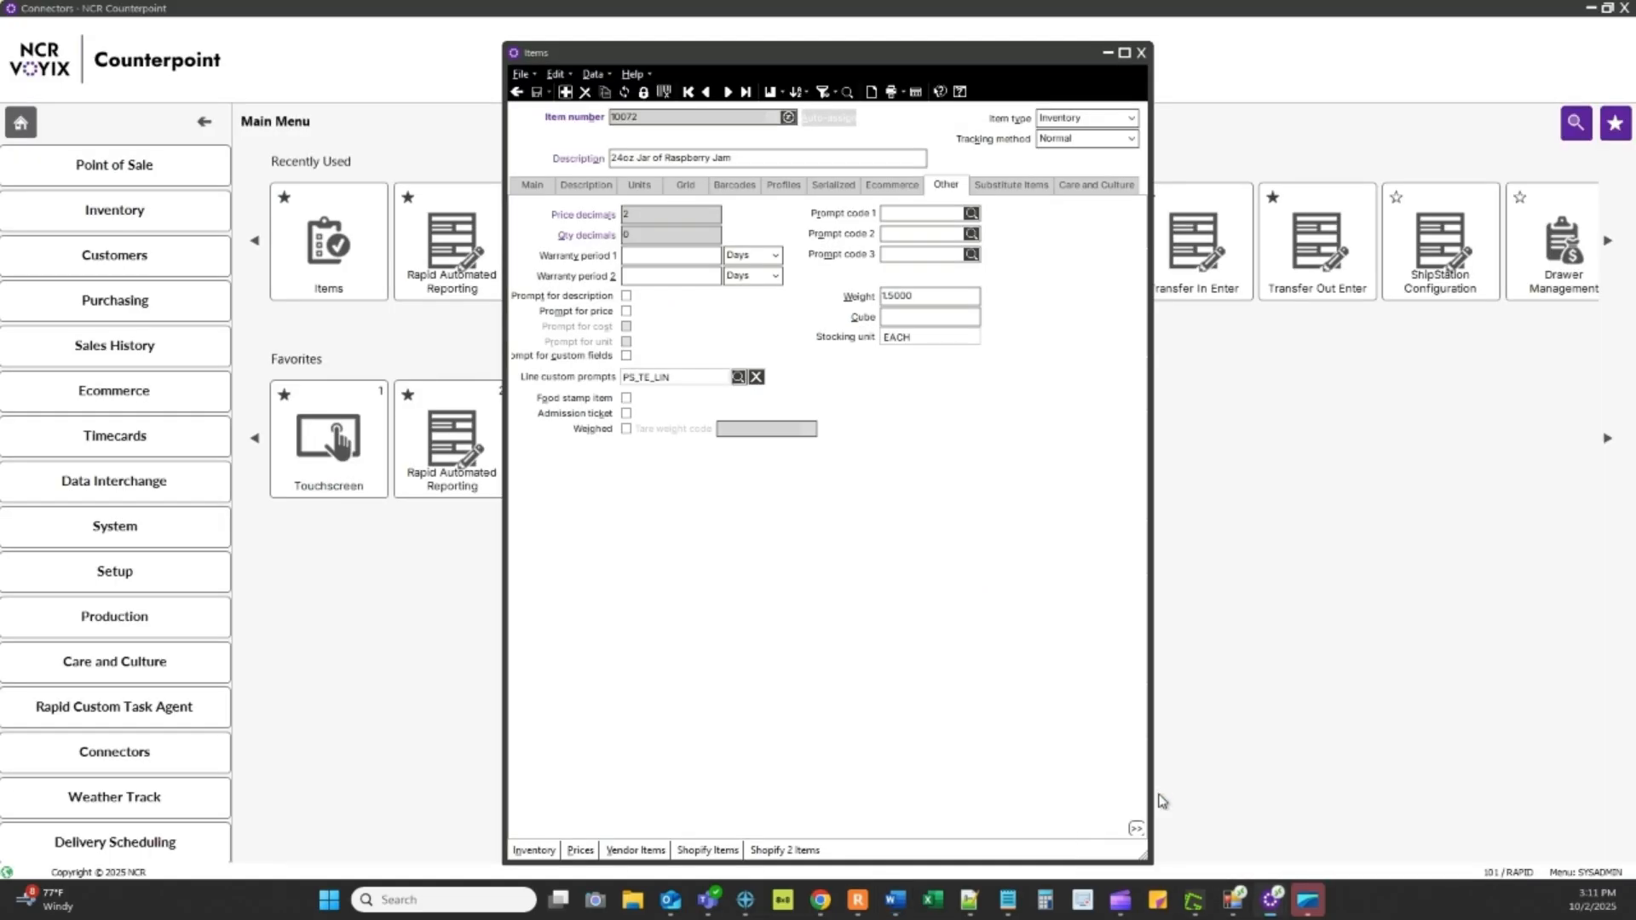
left_click(1142, 54)
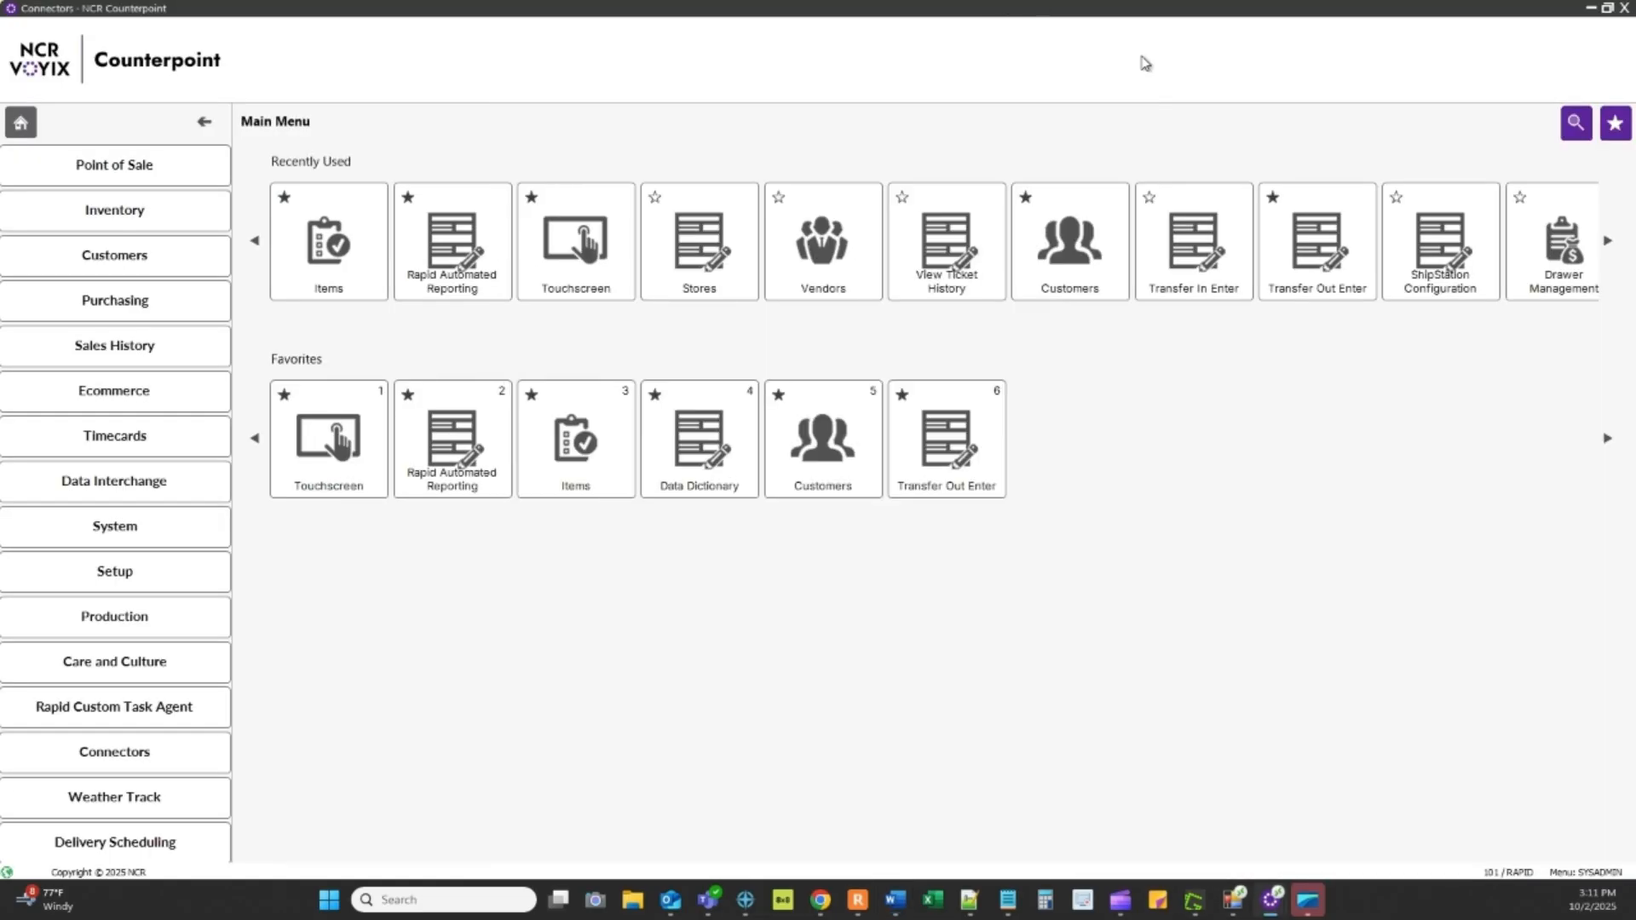
left_click(96, 260)
left_click(302, 213)
type("MP-MARYPOP")
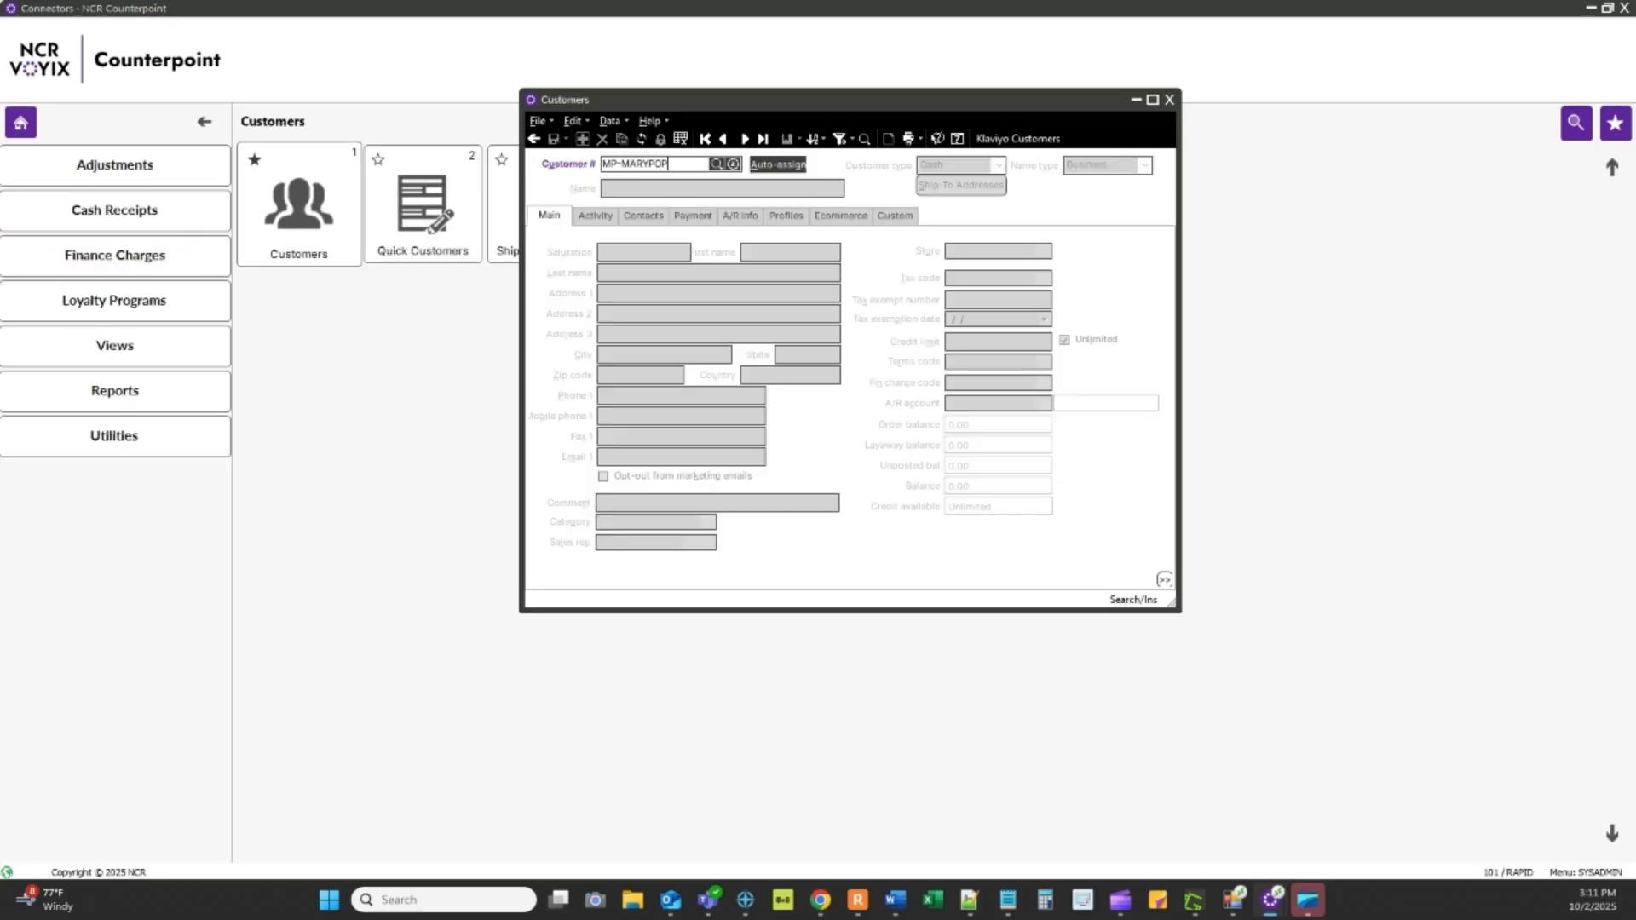
type("PINS")
key("Return")
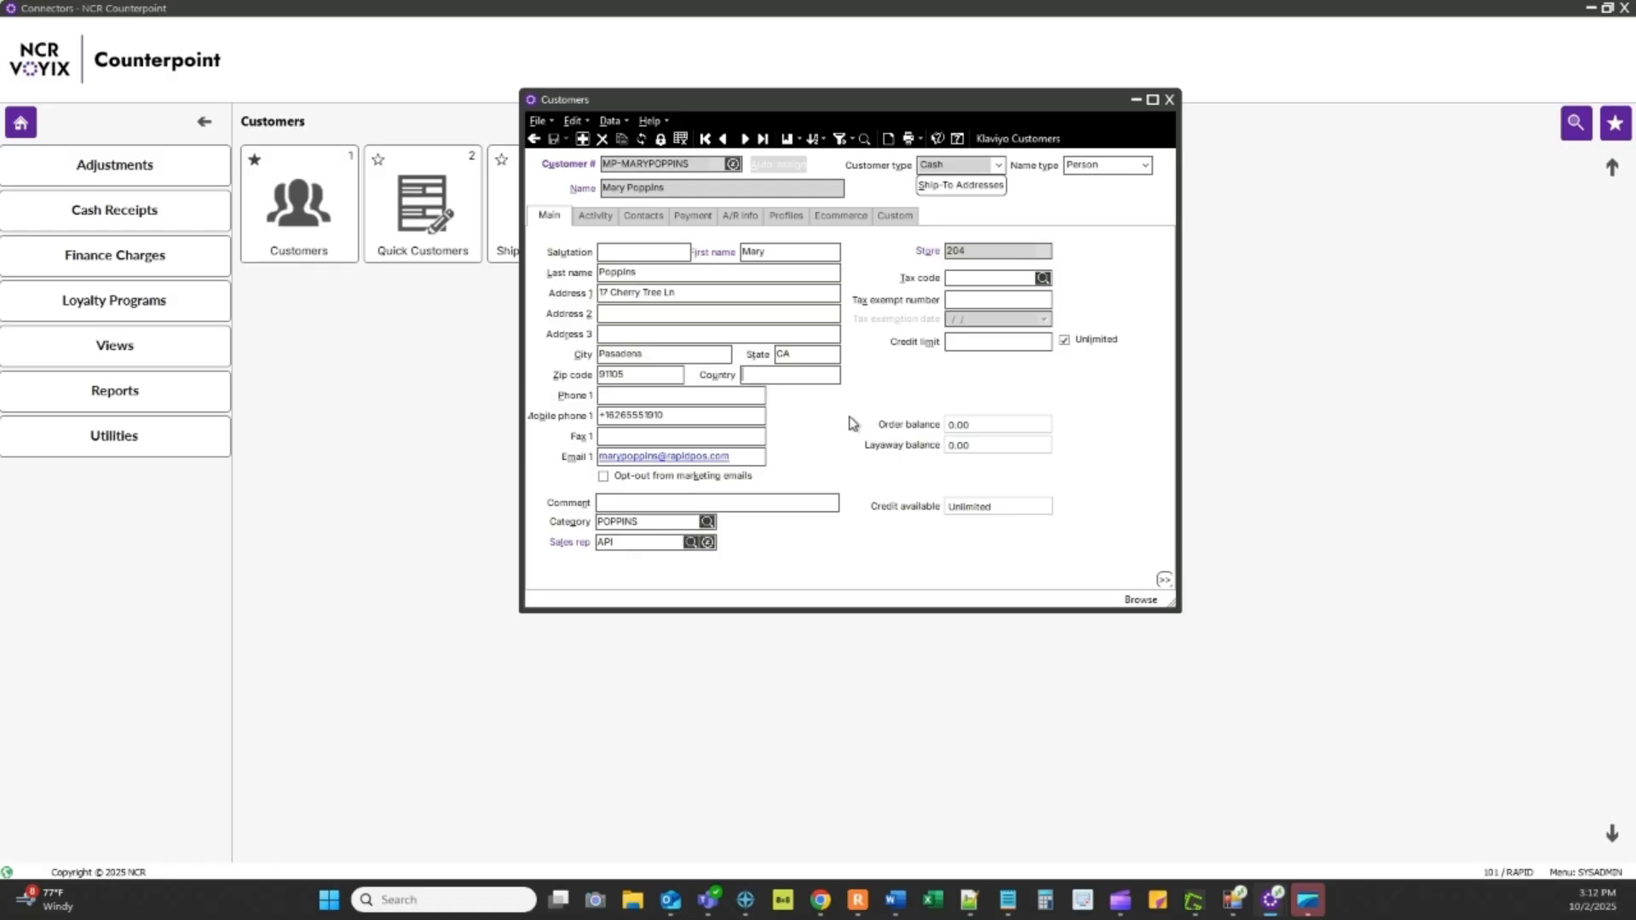
Try entering USA as the country in the customer's address.
left_click(777, 379)
type("USA")
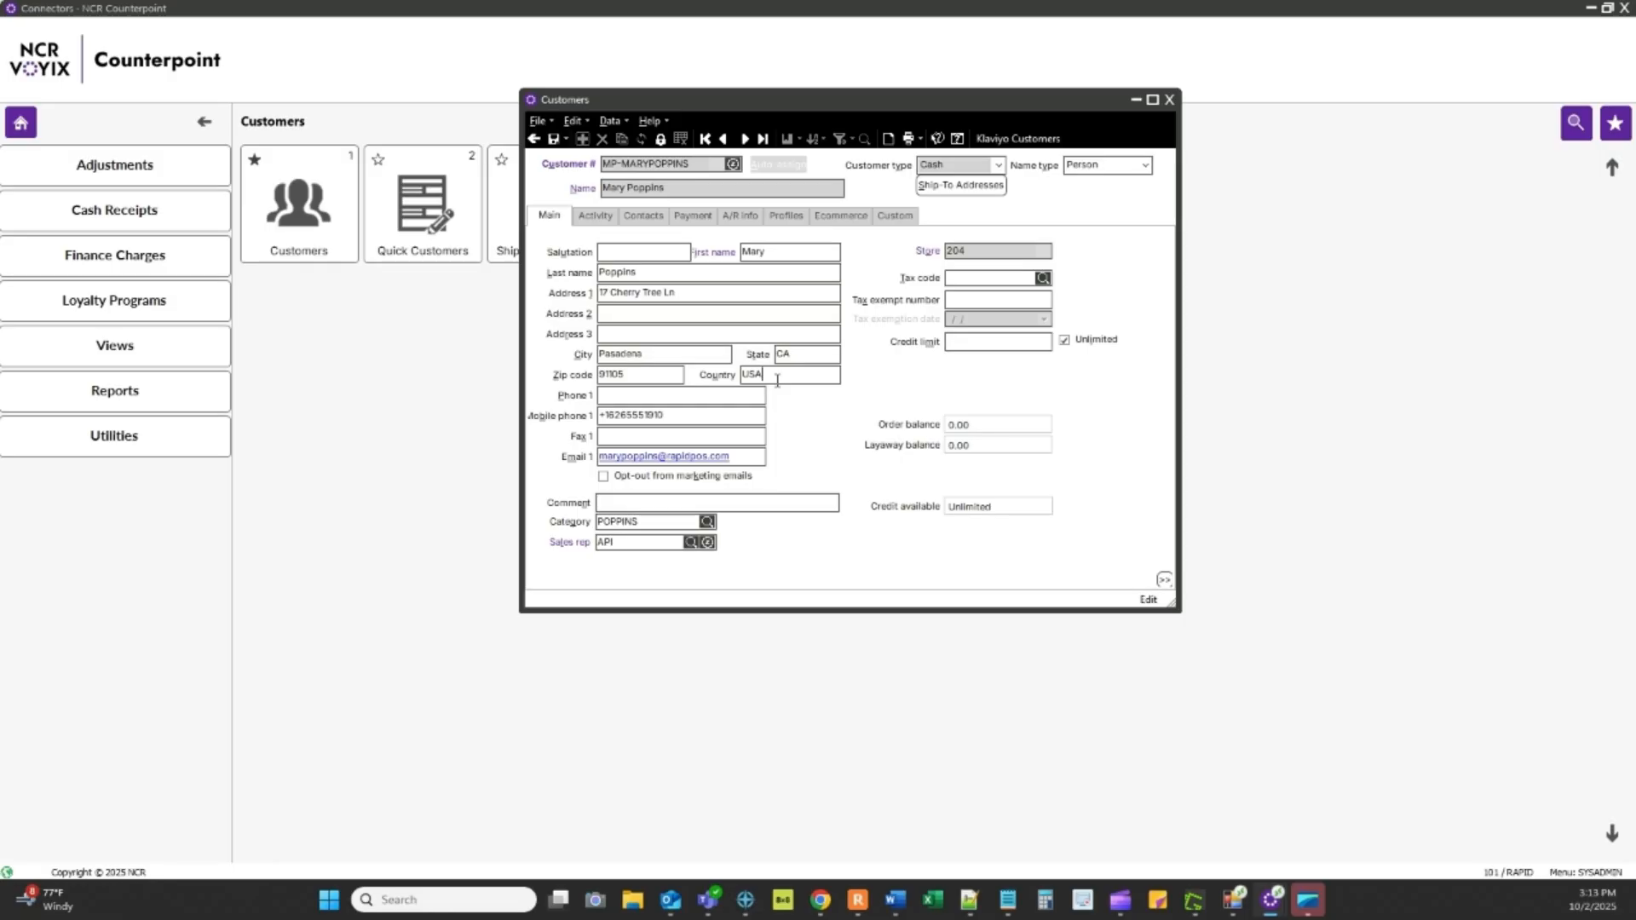
key("BackSpace")
Switch to the browser and consult the alpha-2 and alpha-3 codes in the ISO country codes list.
left_click(820, 905)
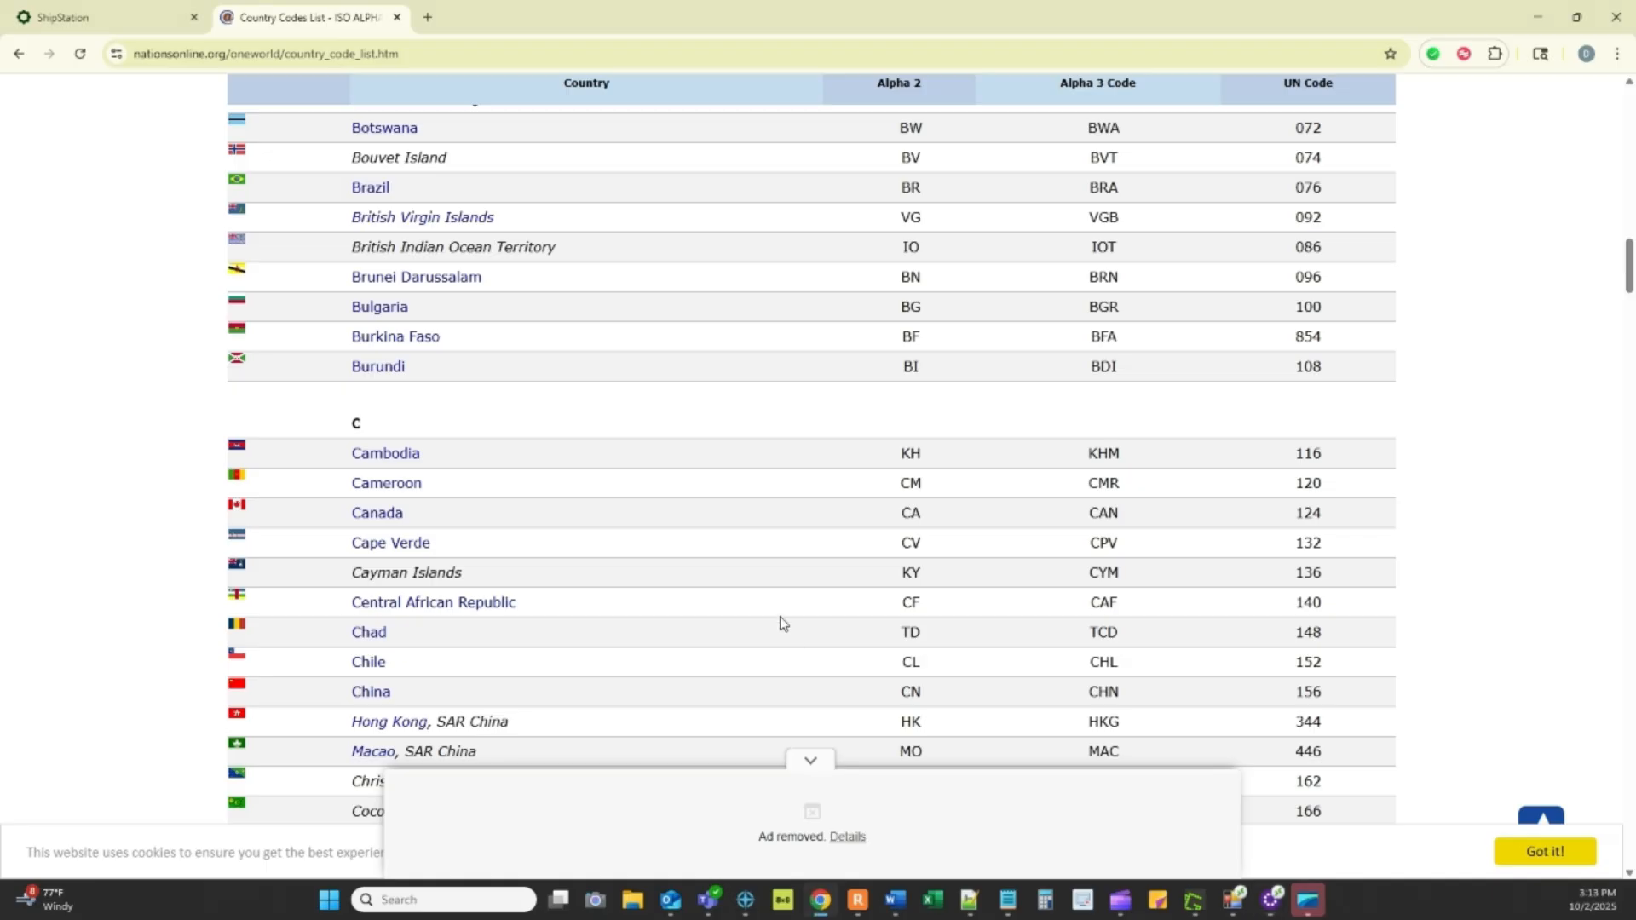
scroll(794, 615, "up", 5)
scroll(794, 615, "down", 6)
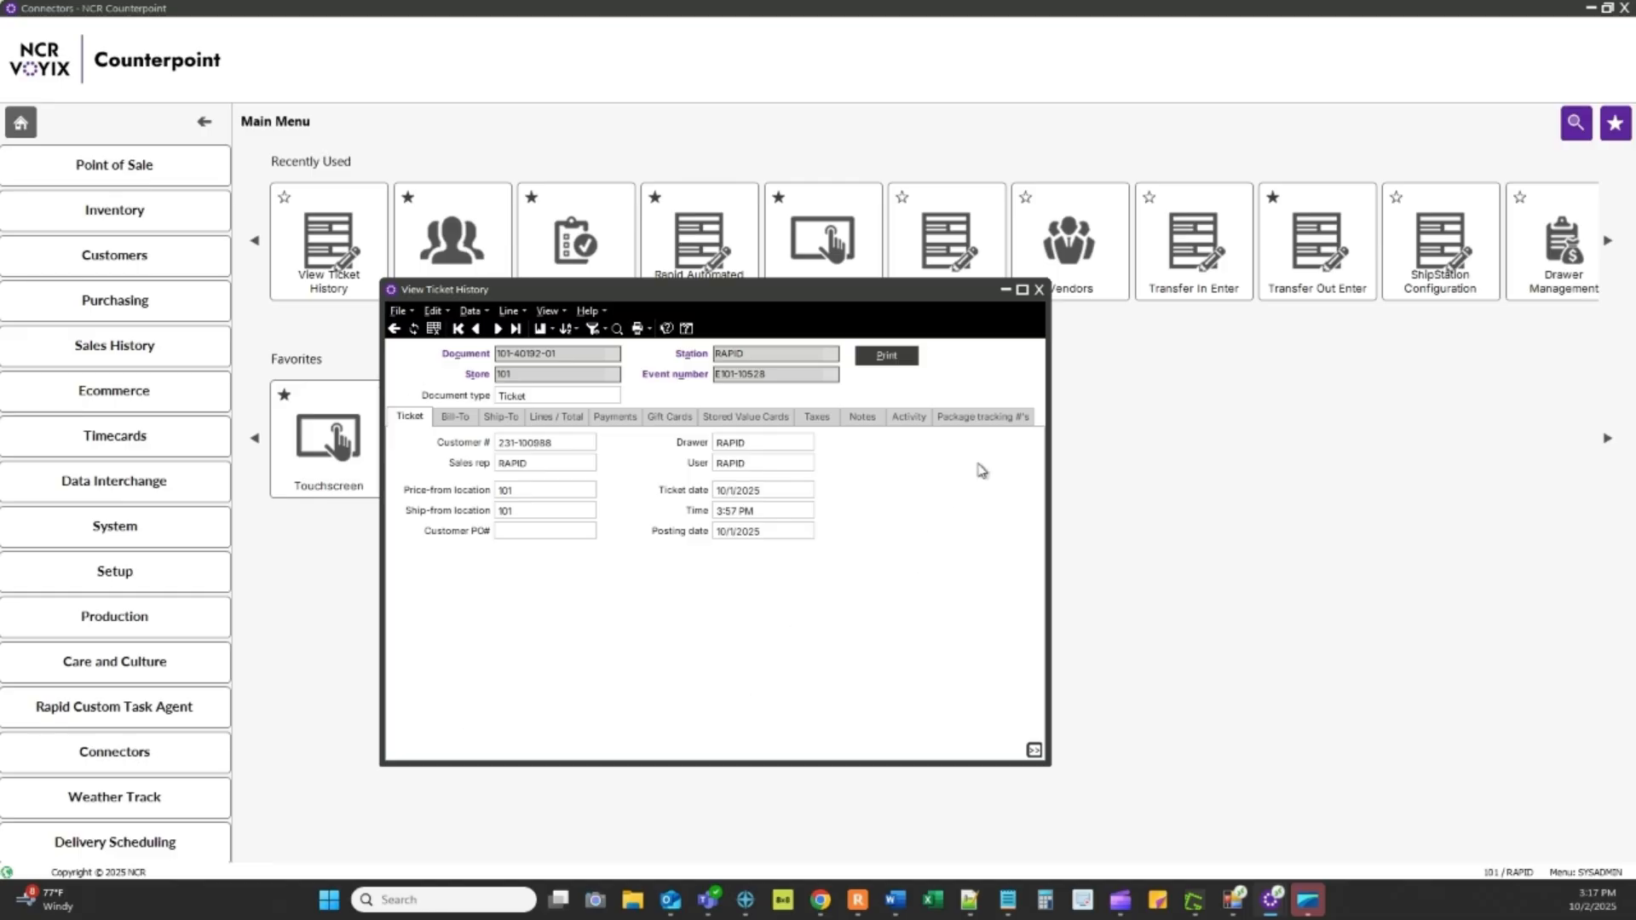
Check the package tracking numbers of the displayed historical ticket, and close the ticket history.
left_click(981, 425)
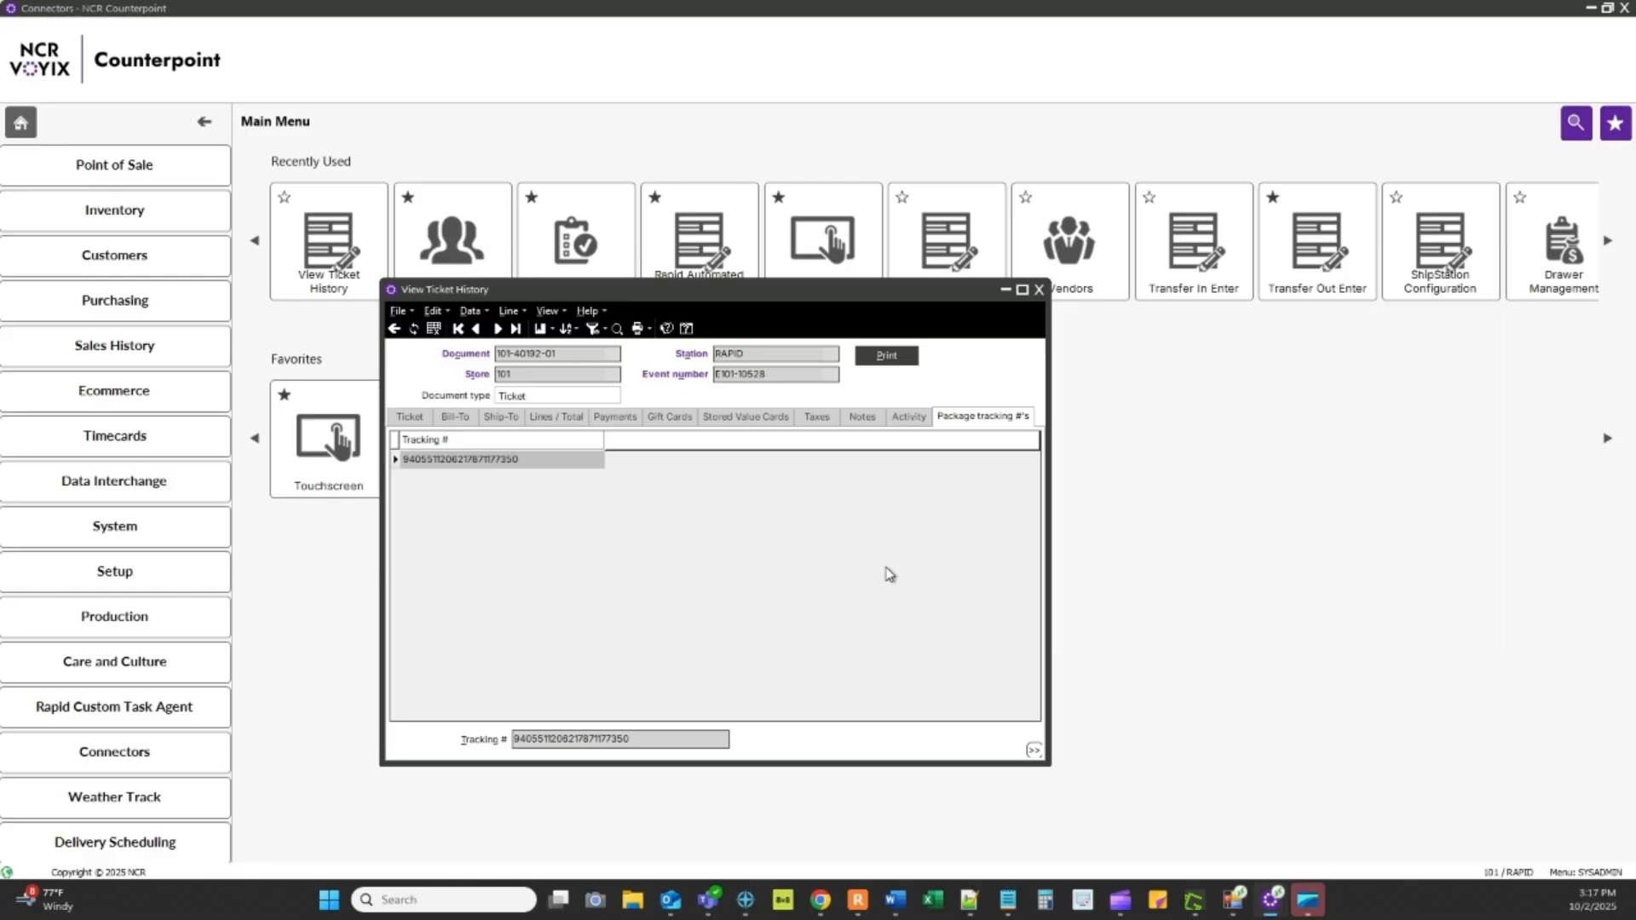
left_click(1038, 291)
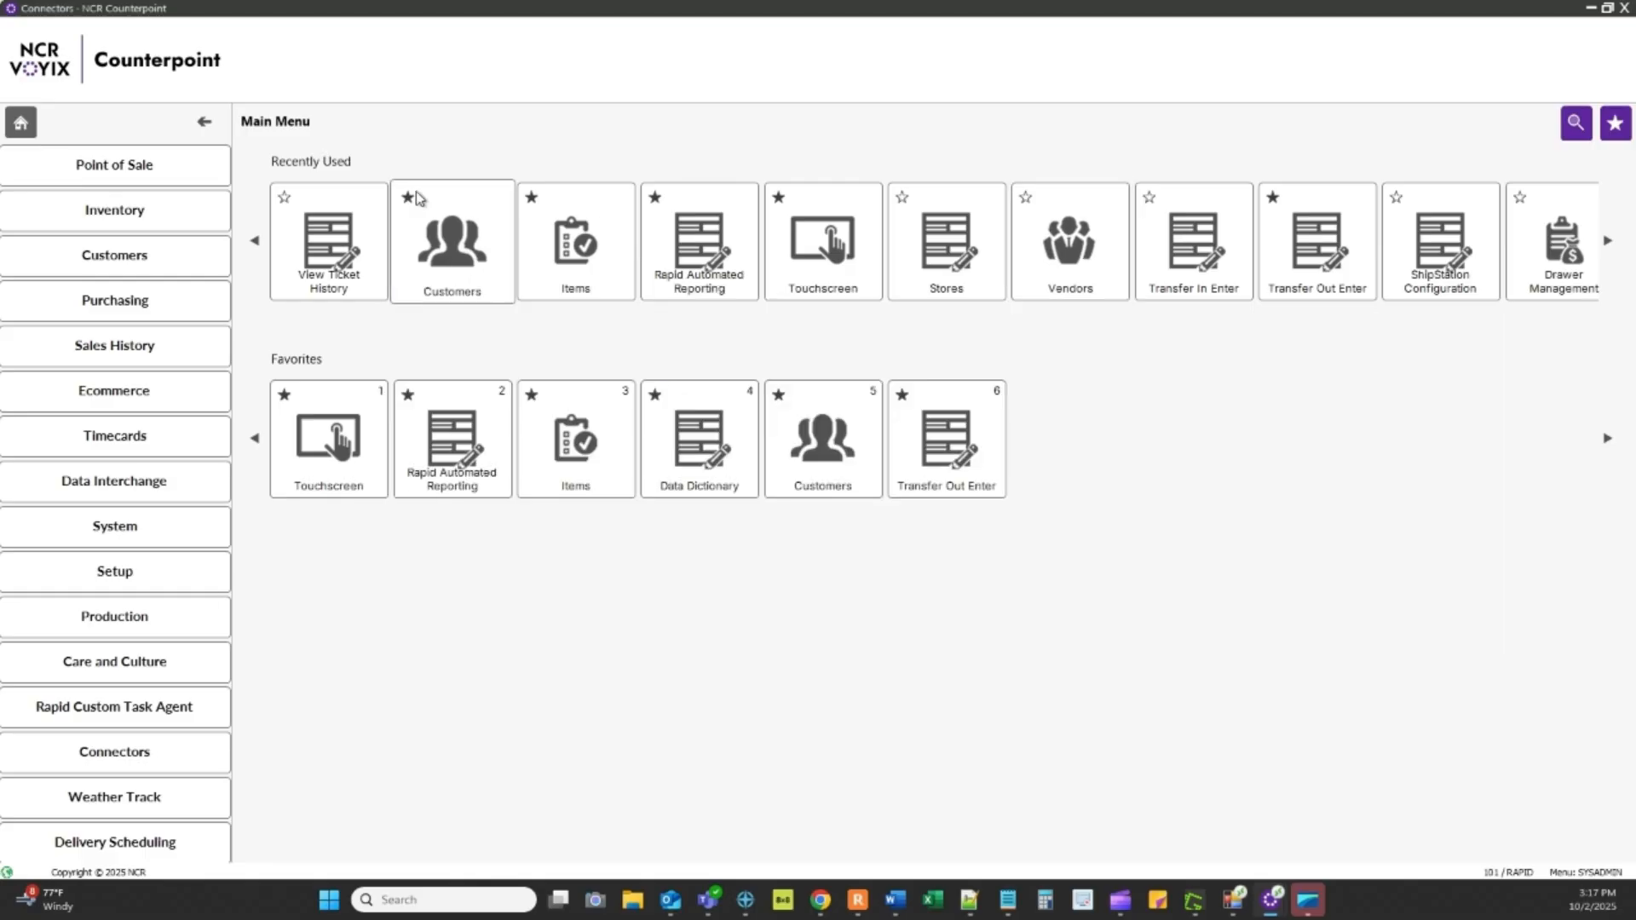
Start an inventory transfer out with an auto-assigned number, going from location 101 to location 102.
left_click(56, 220)
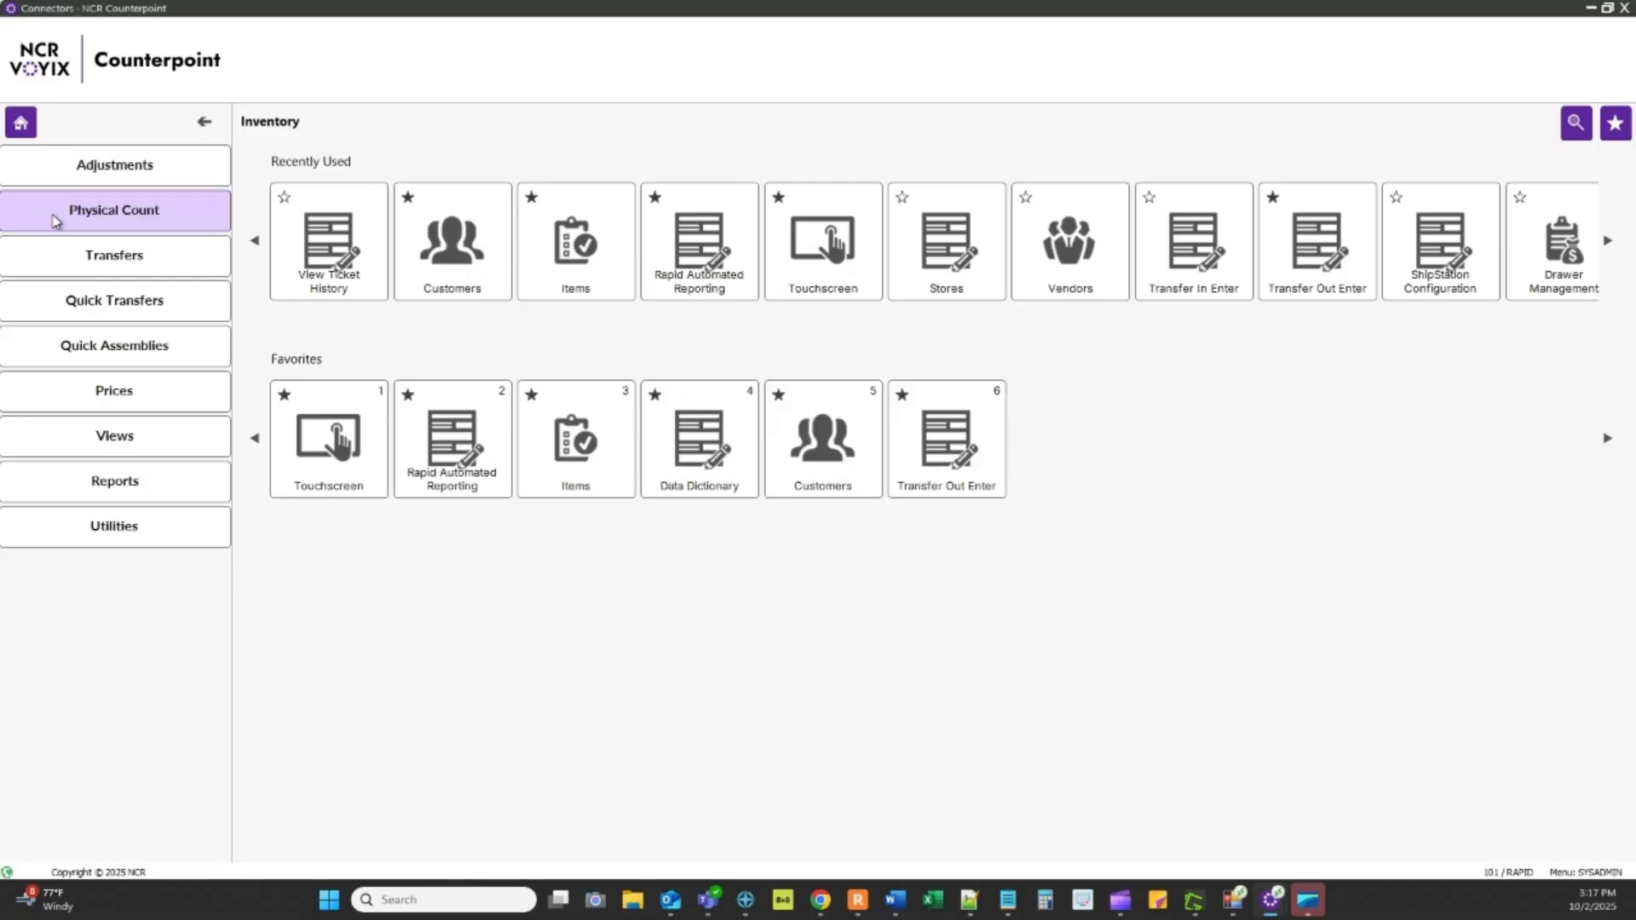
left_click(112, 252)
left_click(139, 168)
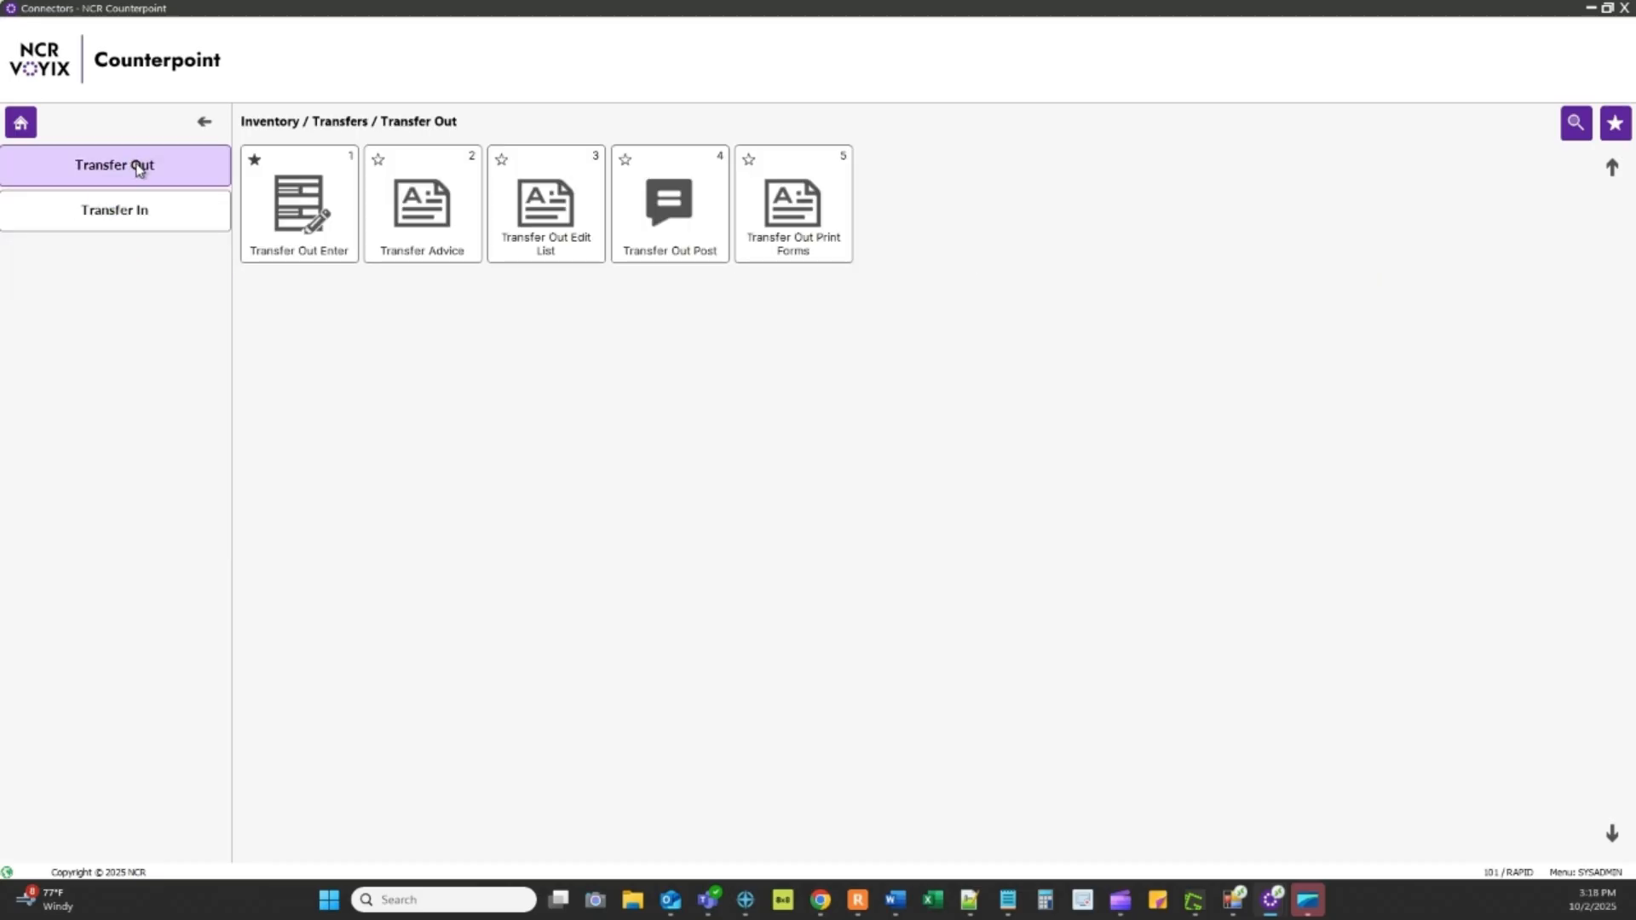
left_click(277, 202)
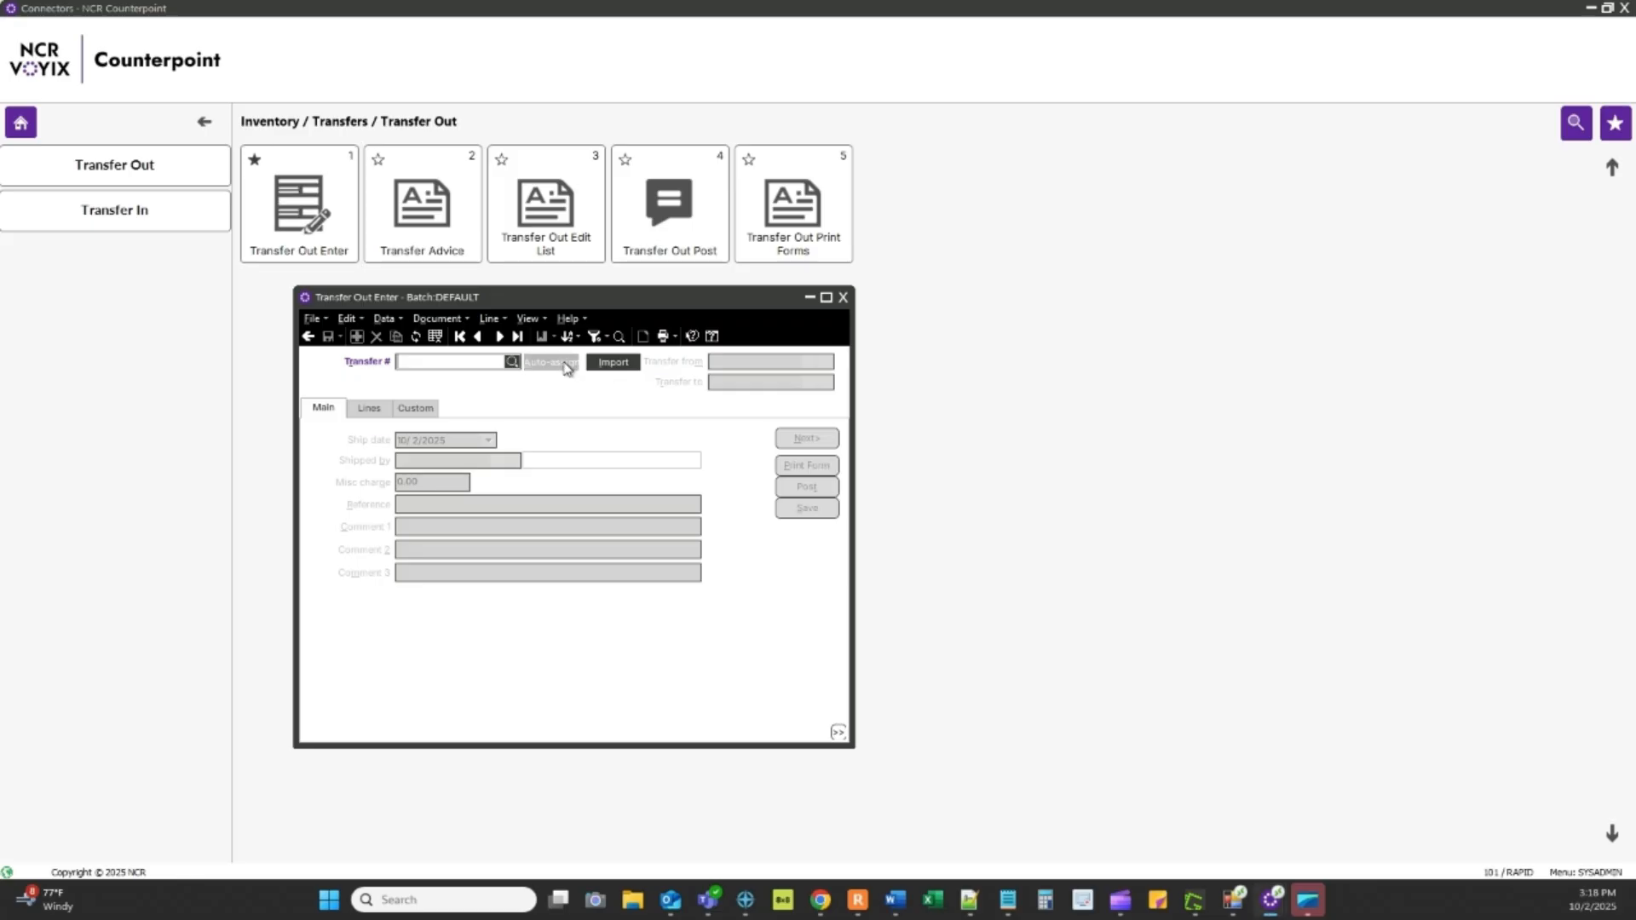
left_click(566, 368)
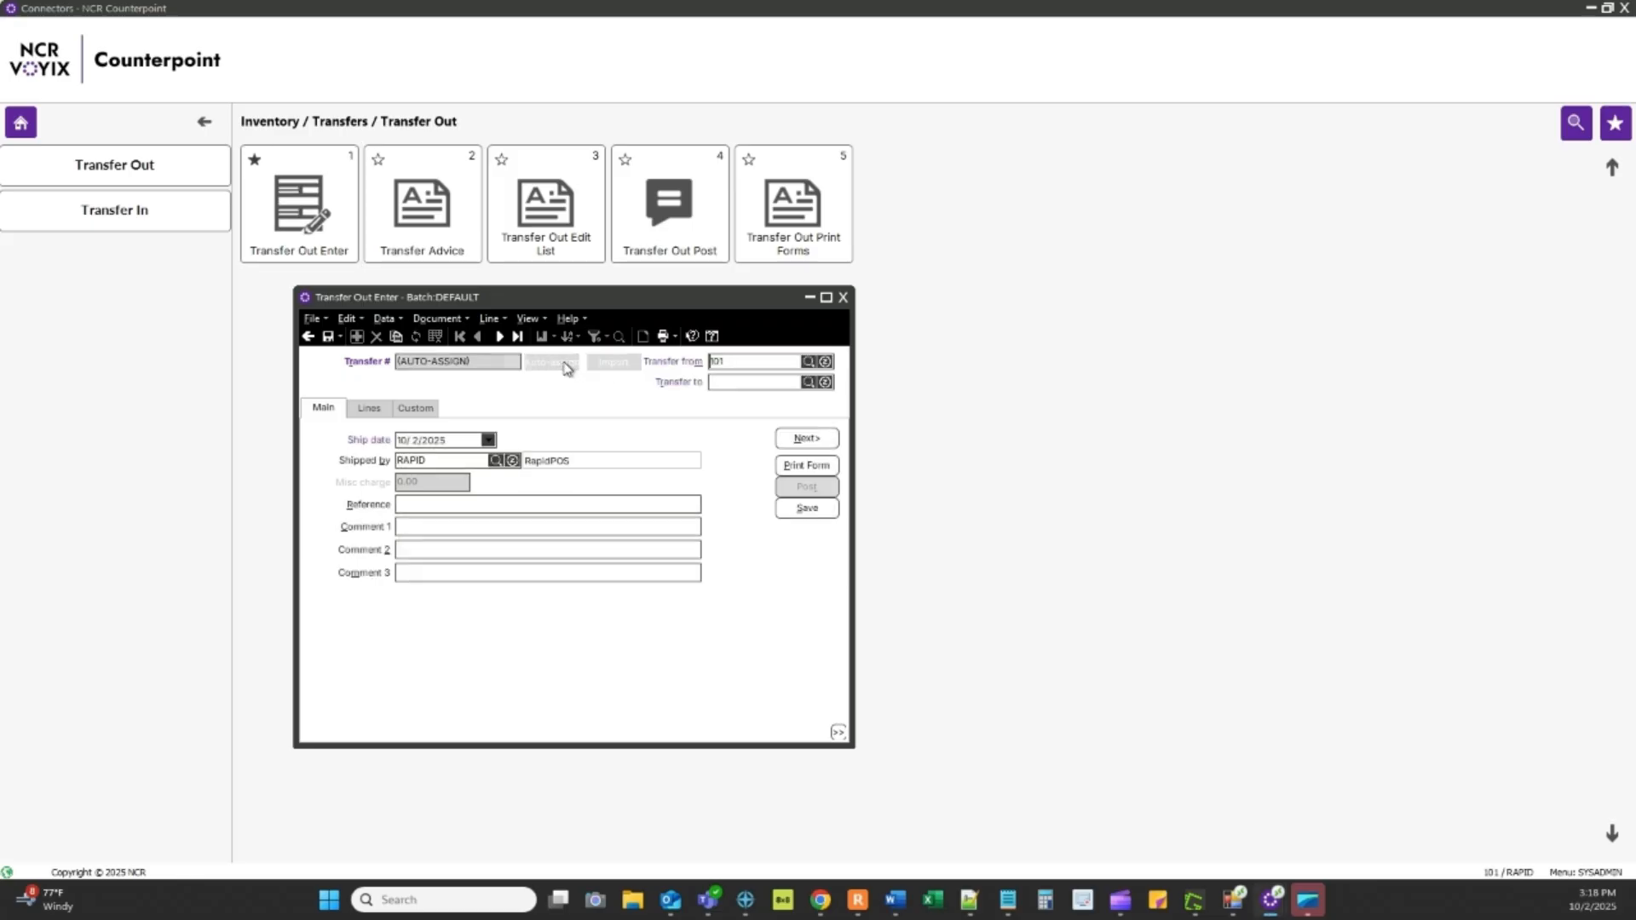
left_click(371, 412)
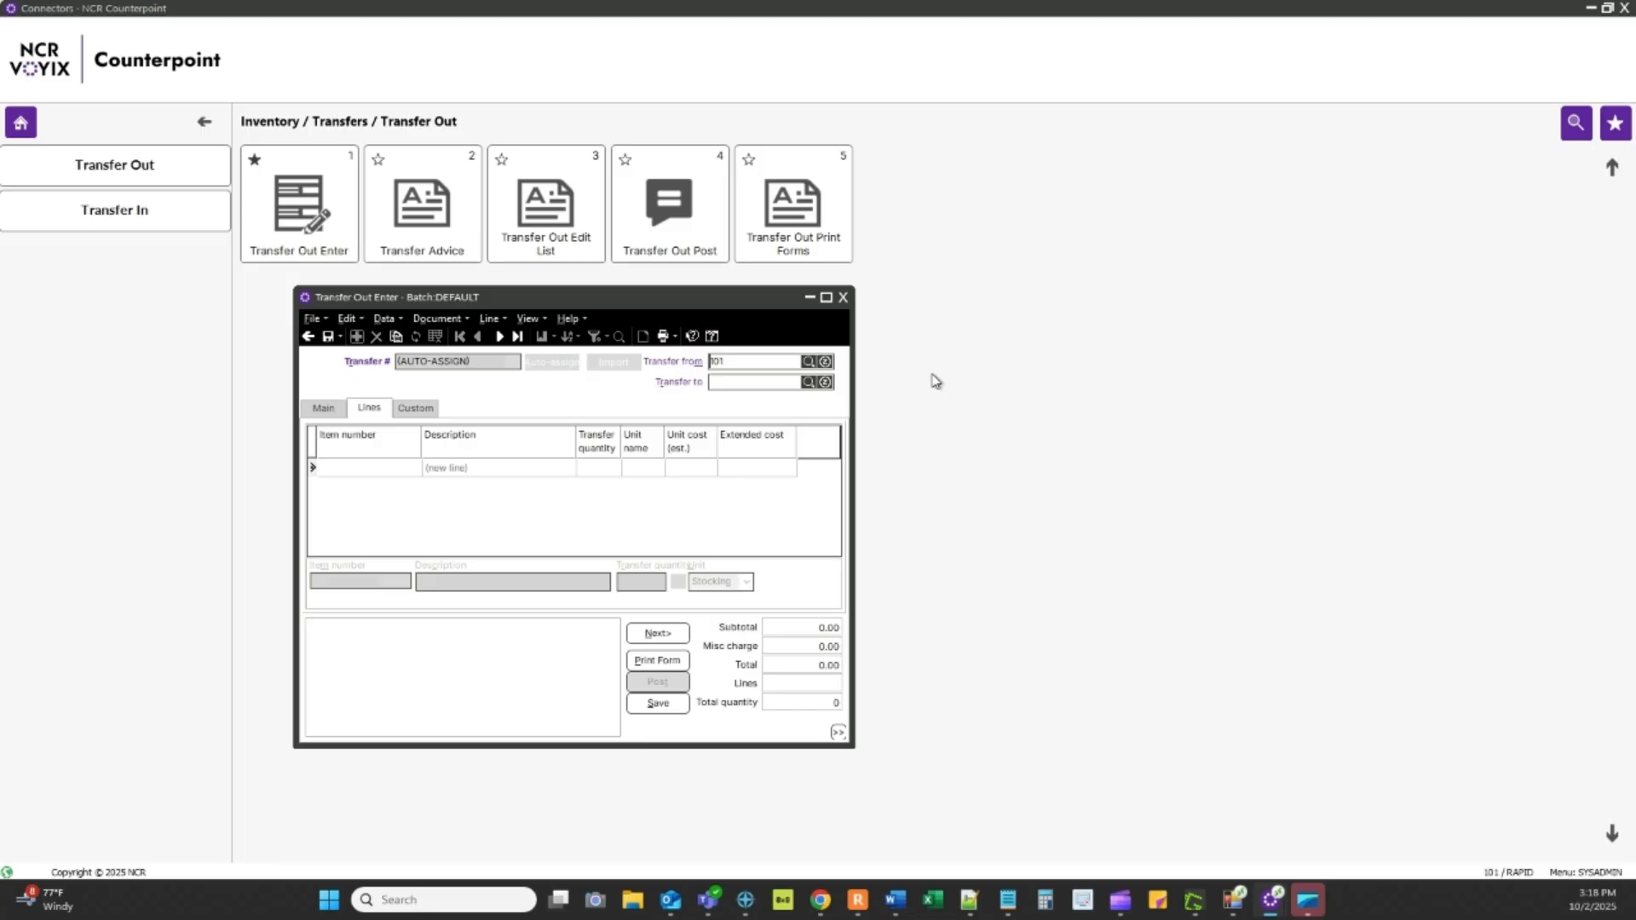
left_click(736, 381)
type("102")
key("Tab")
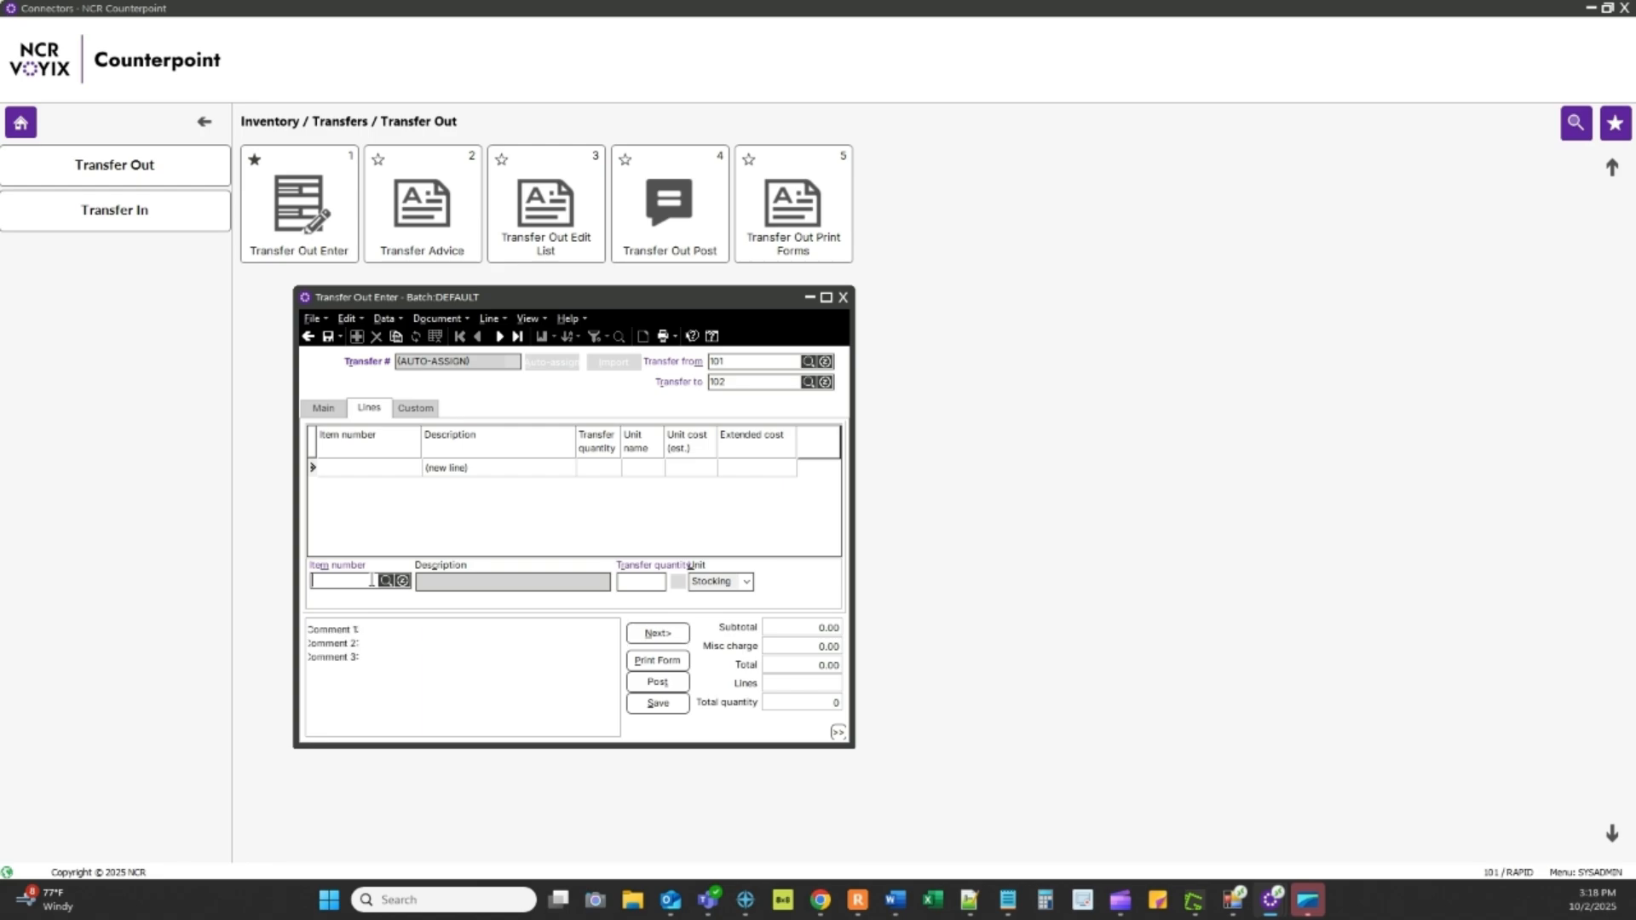
Add item 10072, the raspberry jam, to the transfer lines with a transfer quantity of 5.
type("10072")
key("Tab")
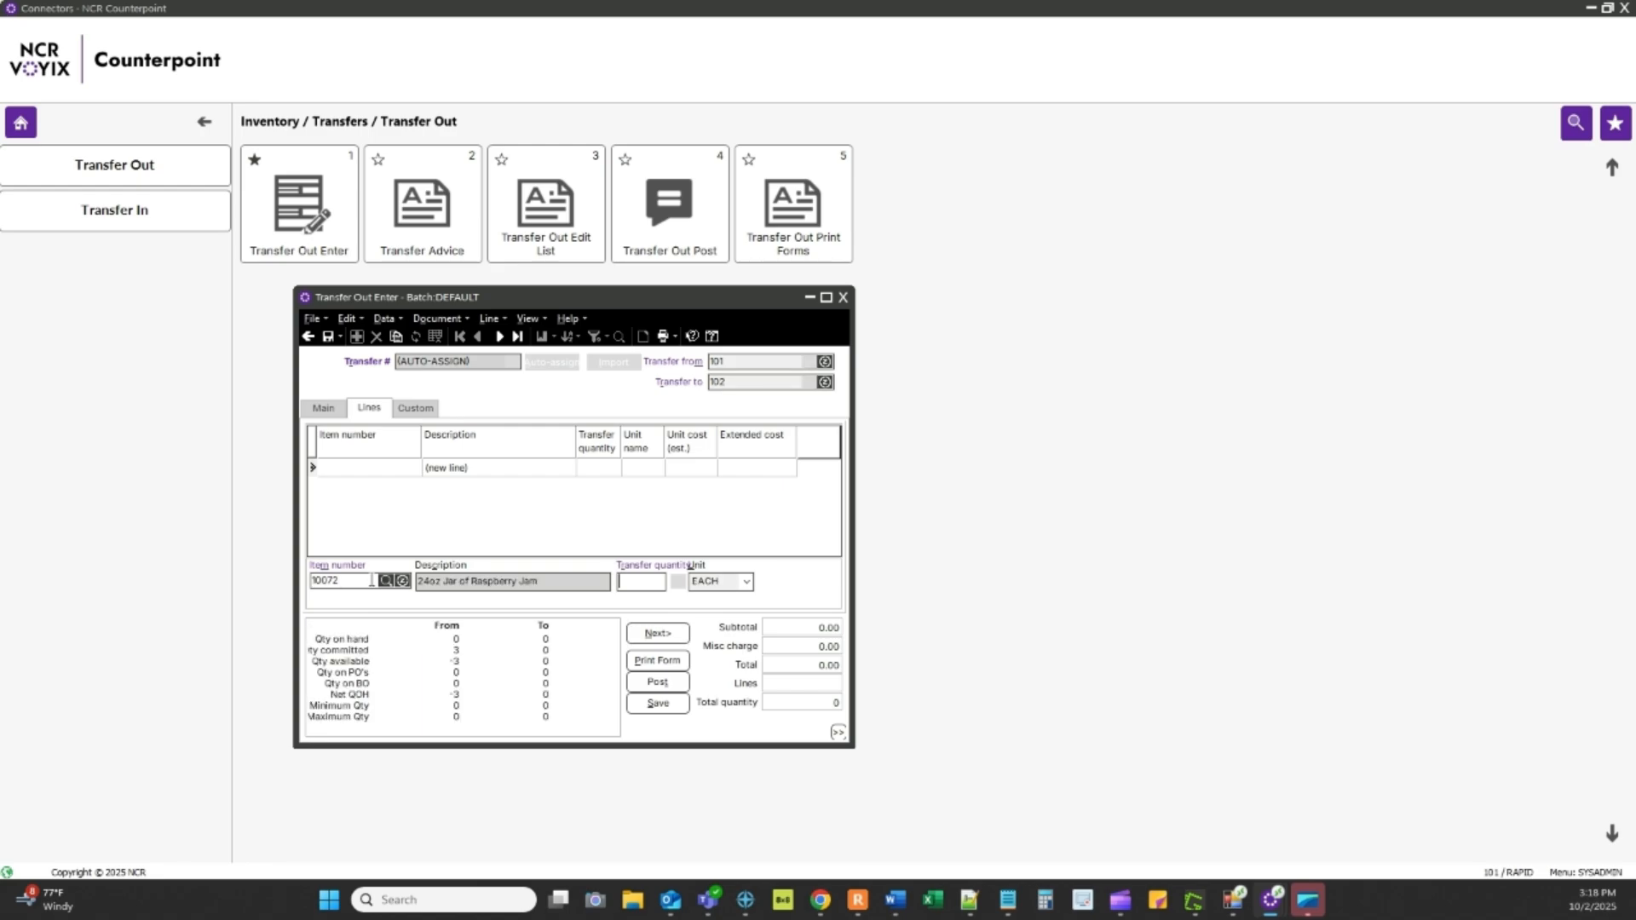
type("5")
key("Return")
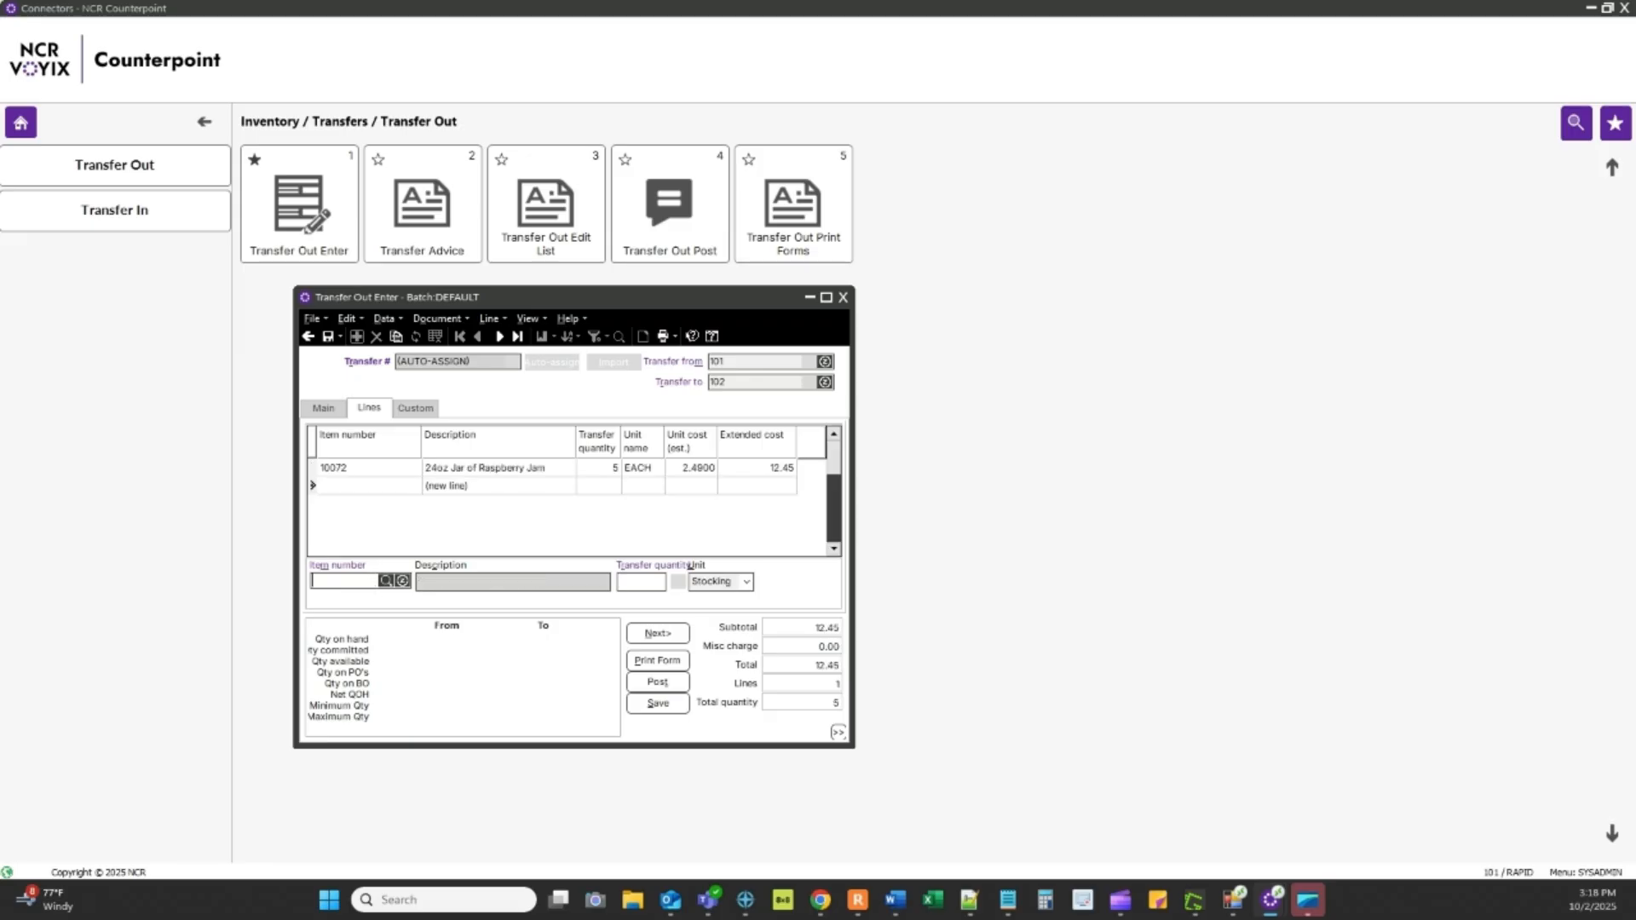
Set the transfer's custom ship-via code to GROUND from the code lookup.
left_click(426, 412)
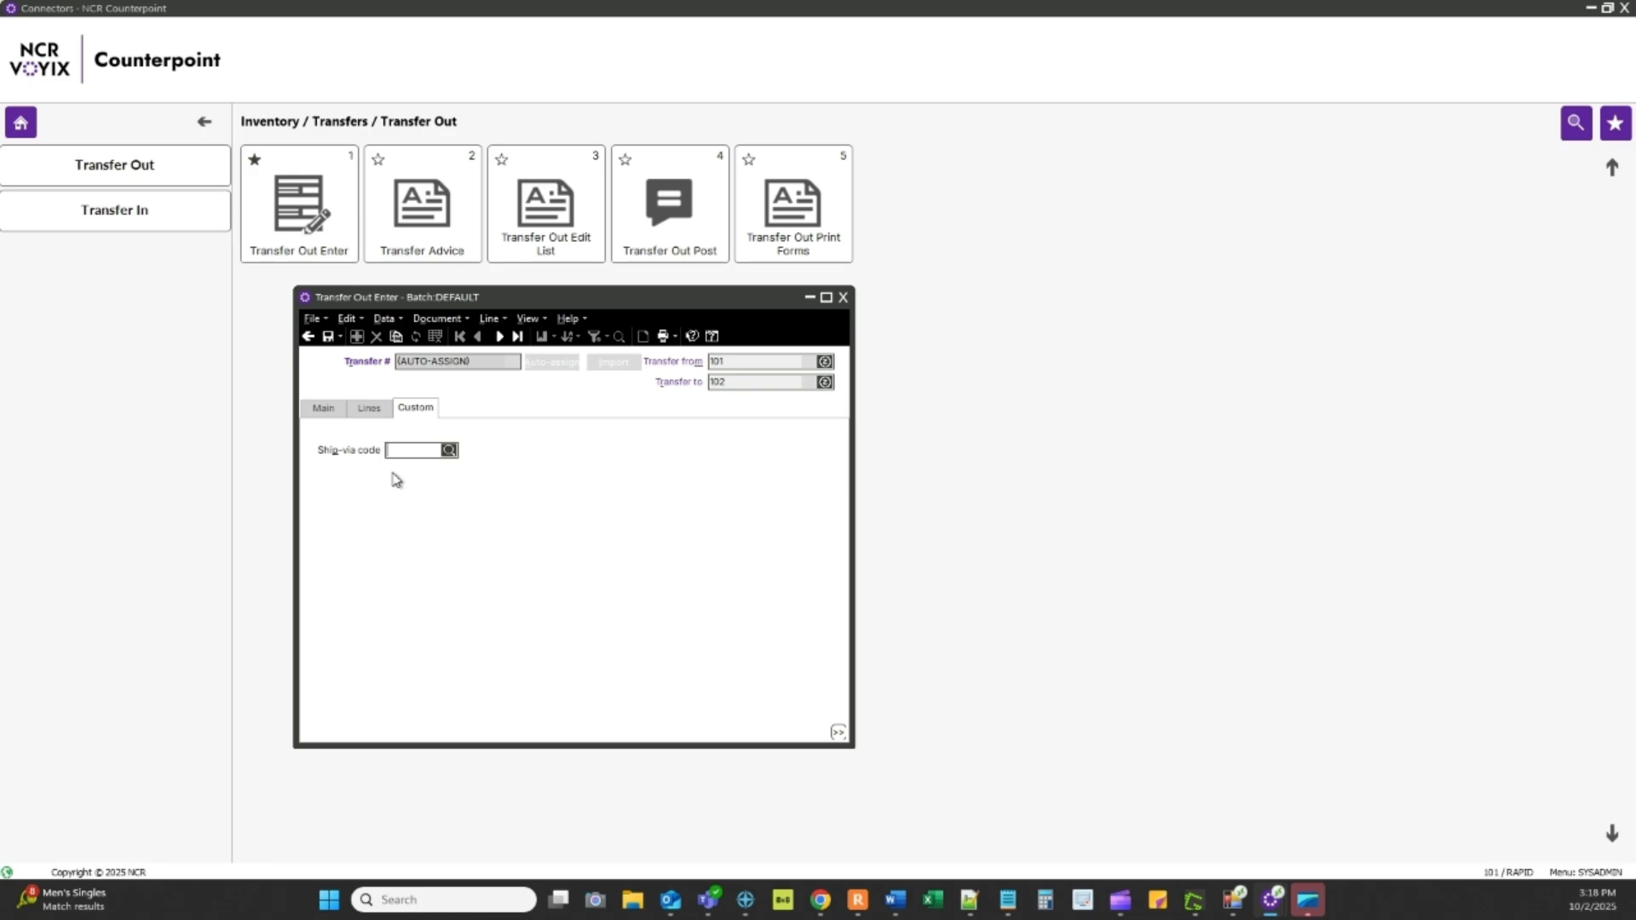
left_click(449, 450)
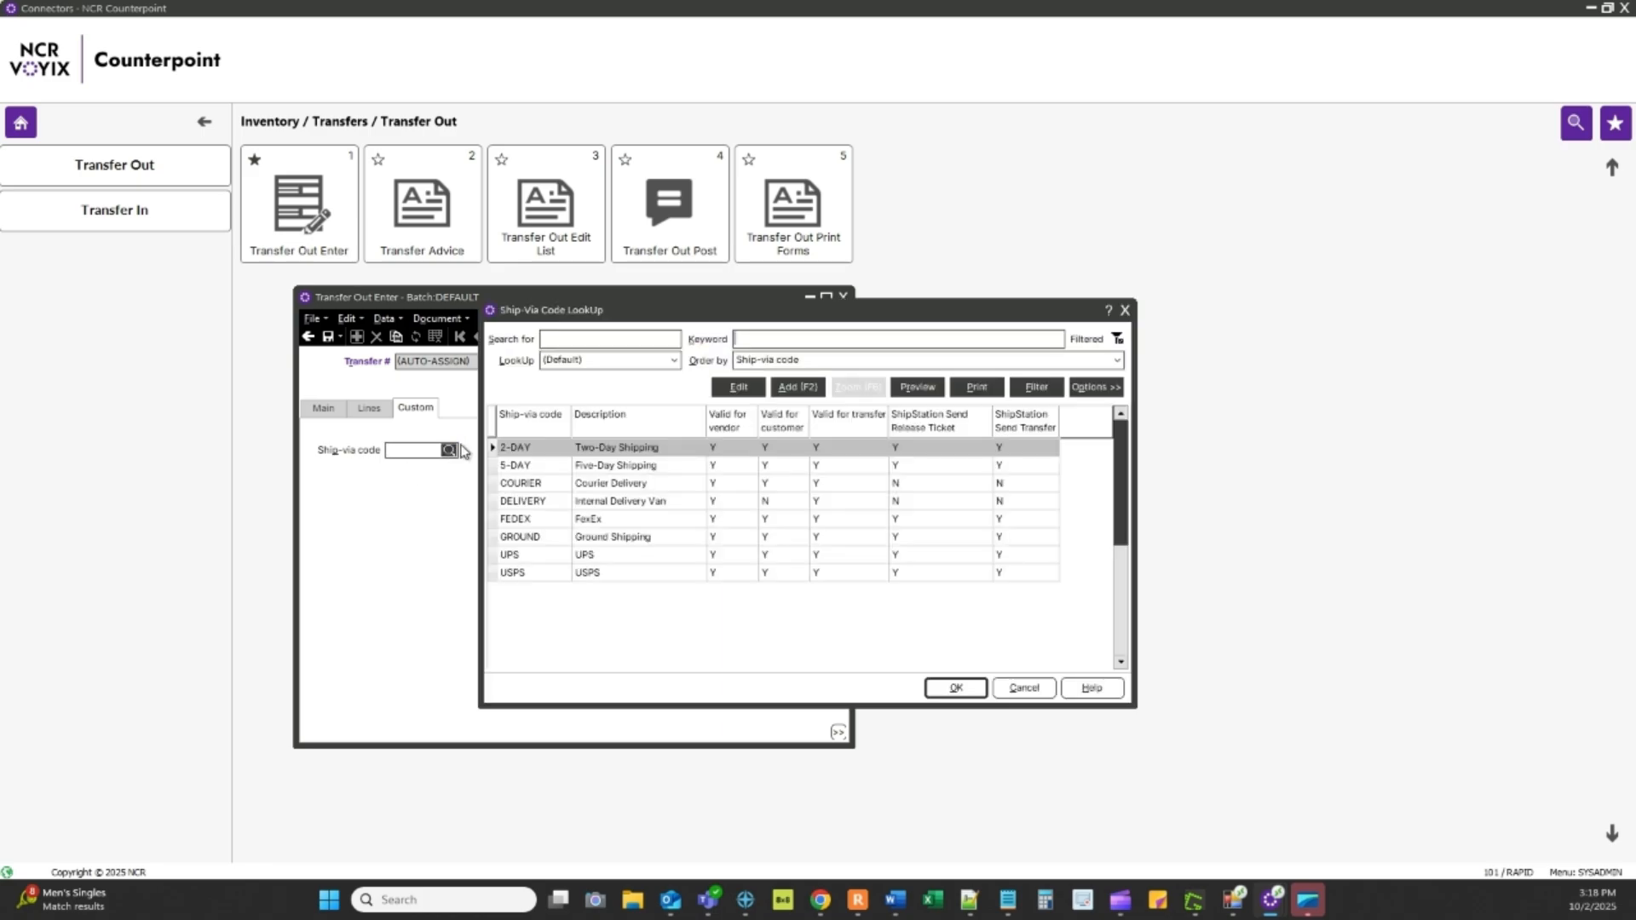
left_click(679, 538)
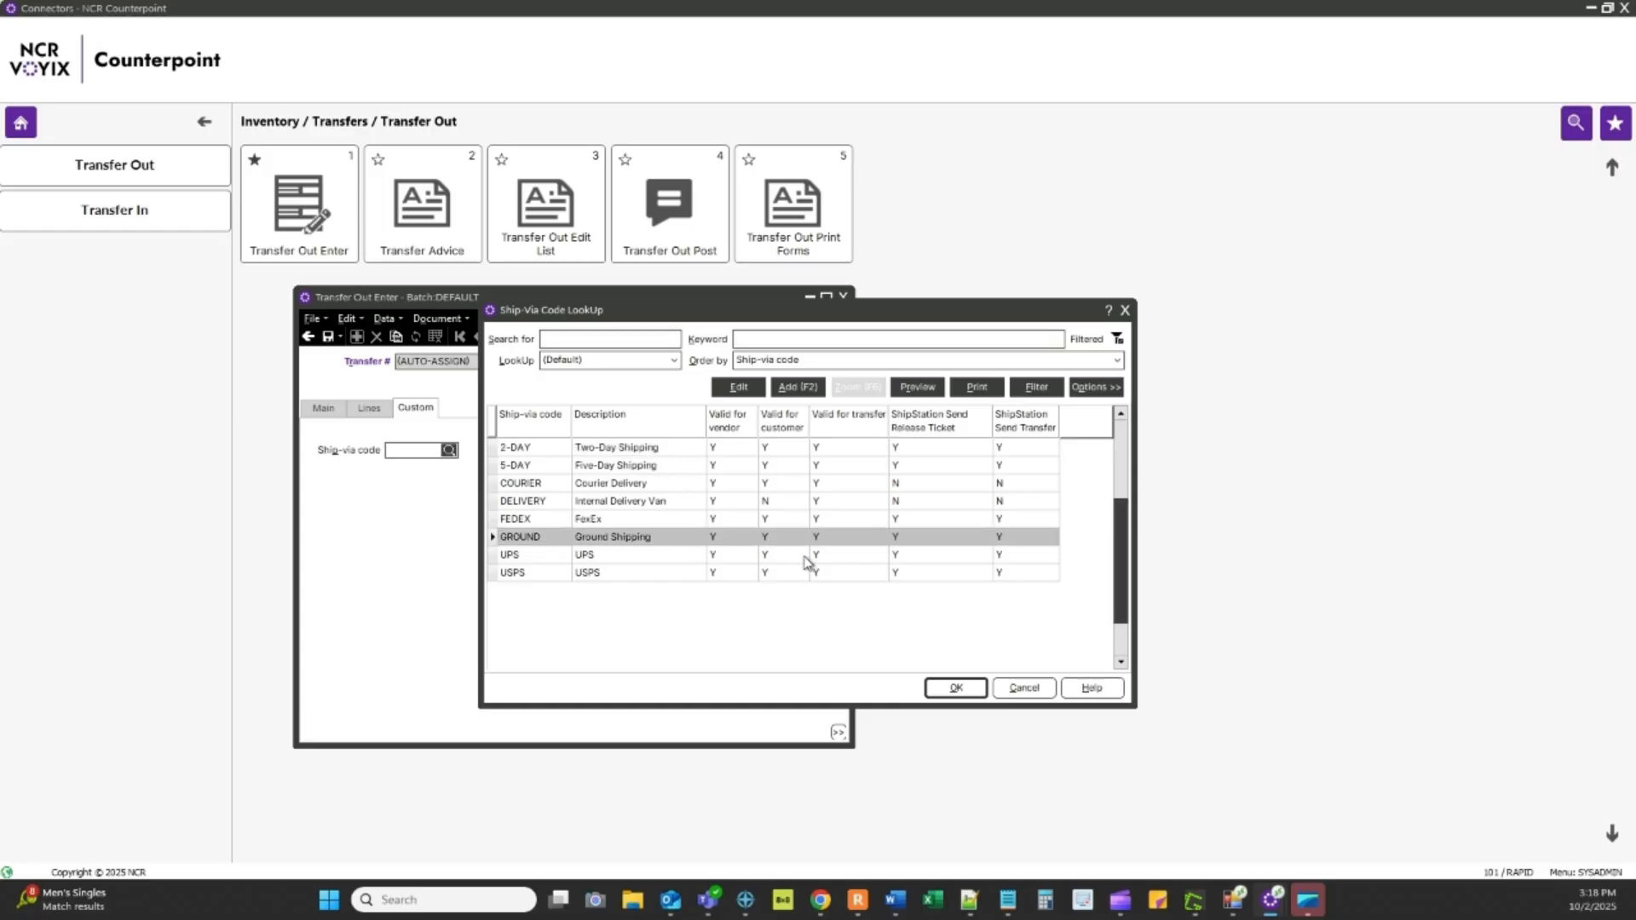
left_click(956, 687)
Post the transfer to location 102 from its main details and complete the posting.
left_click(323, 409)
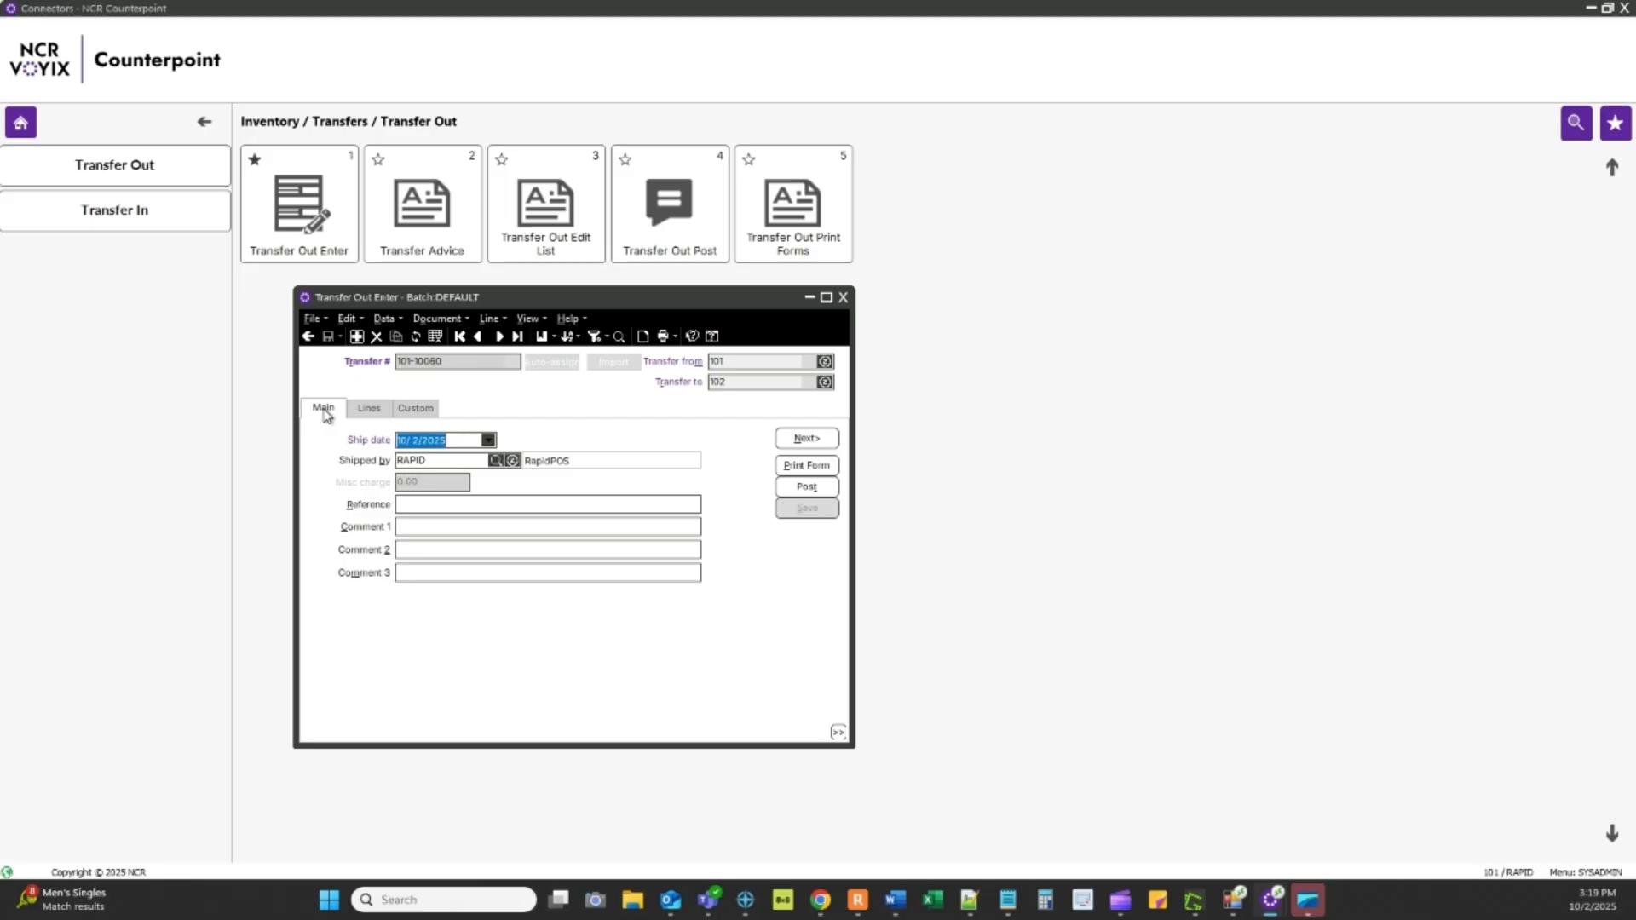
left_click(807, 486)
left_click(811, 492)
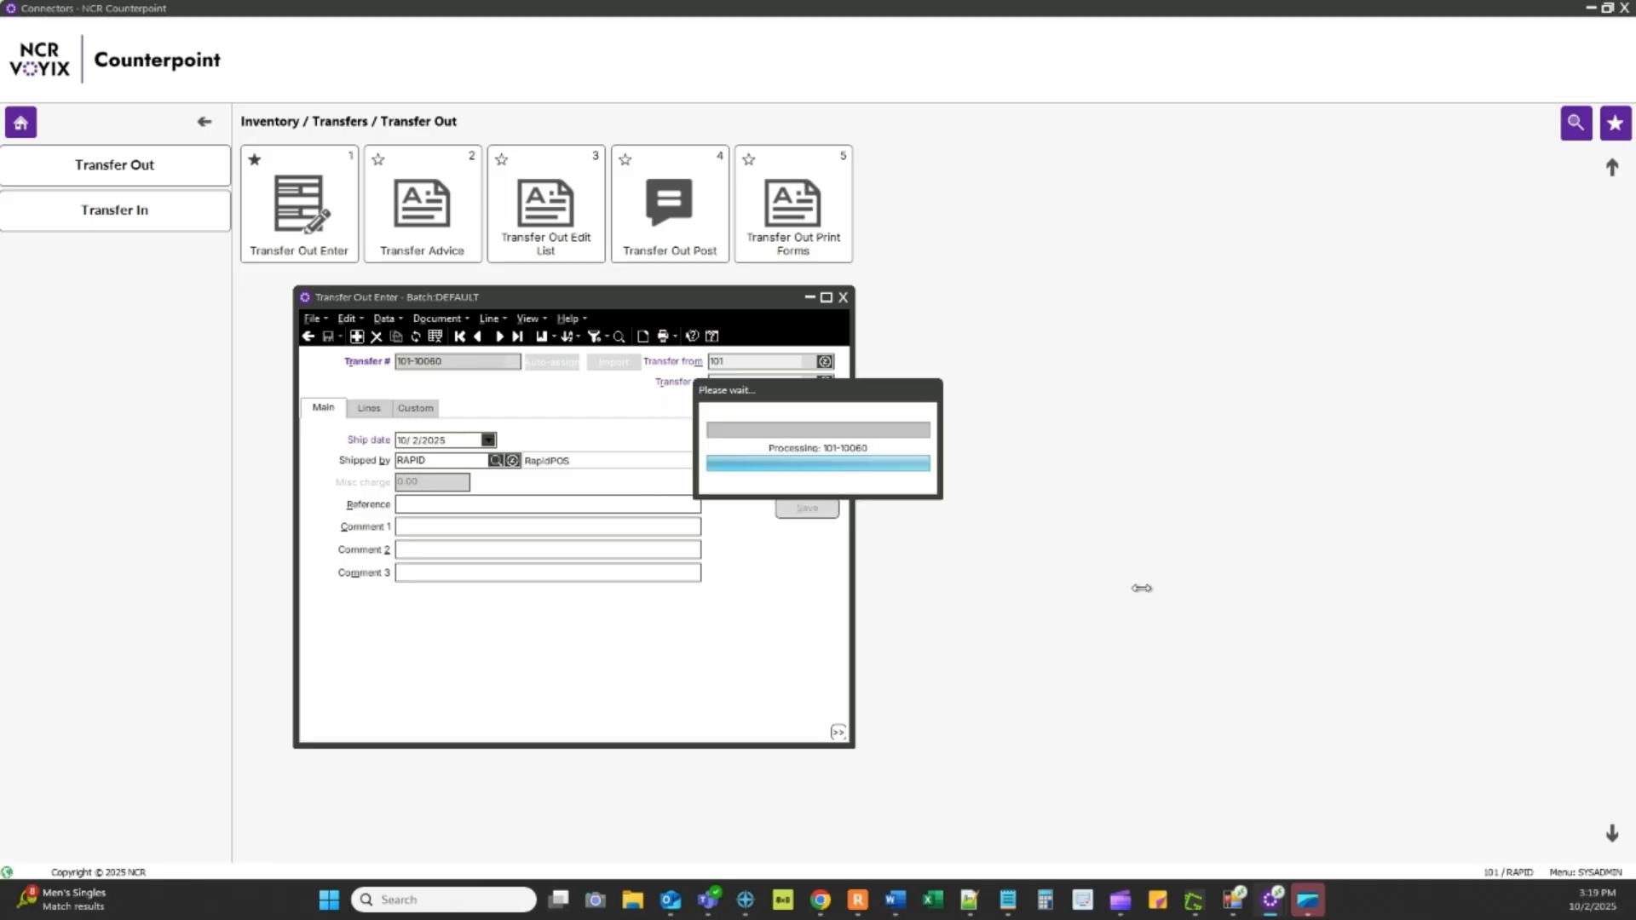
left_click(937, 535)
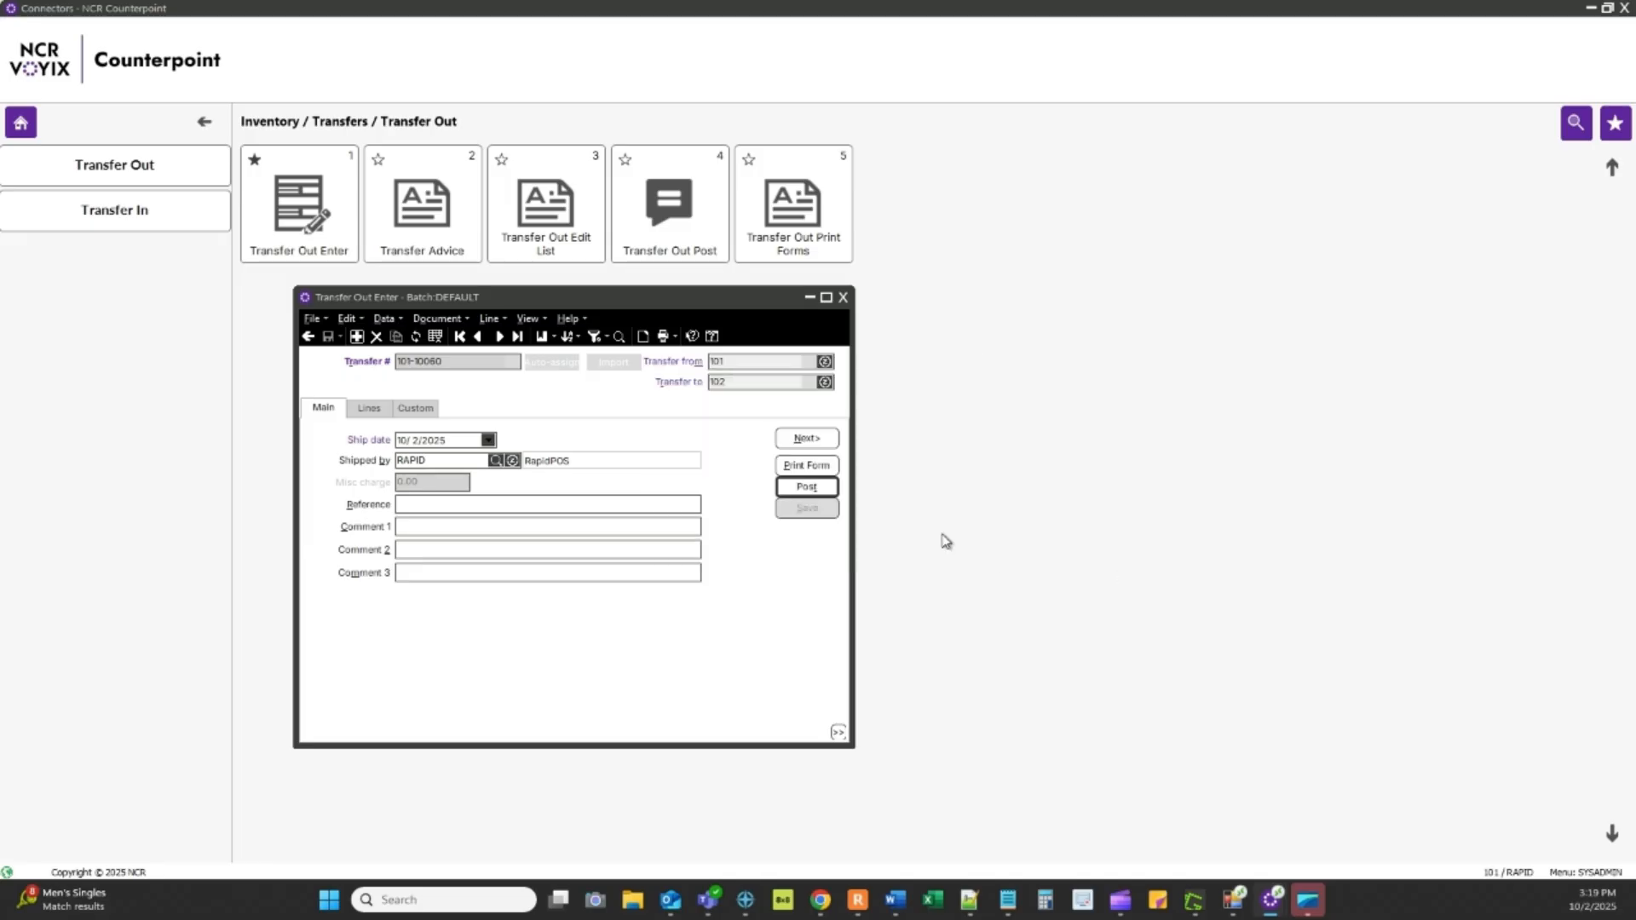
left_click(944, 487)
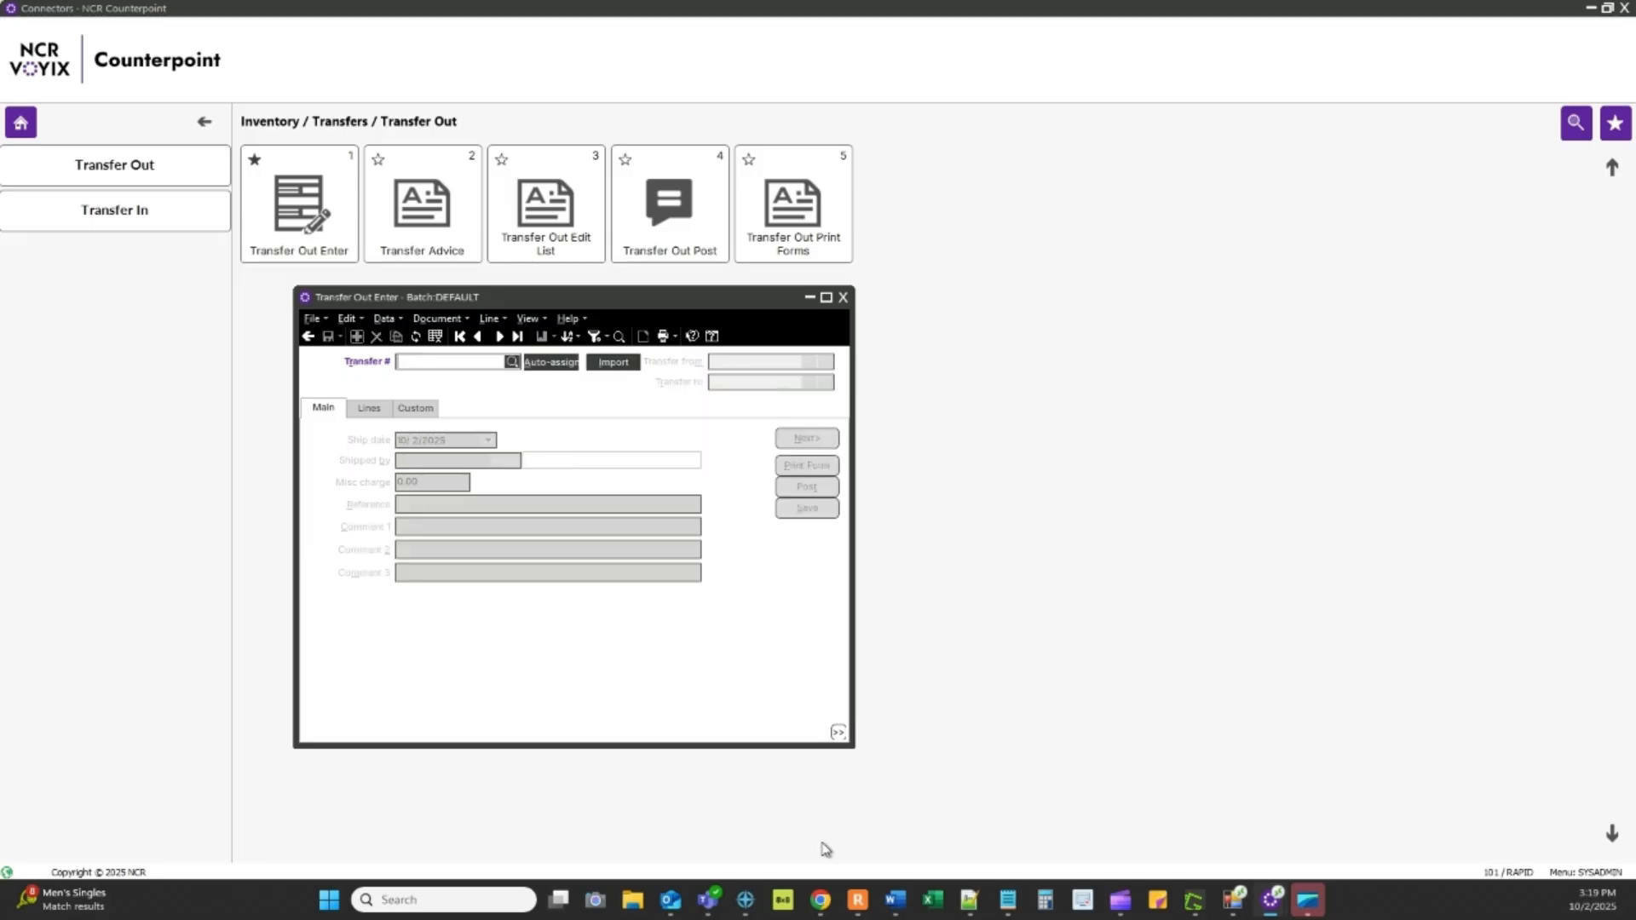
Switch to ShipStation, open the new transfer among the 2nd Store orders awaiting shipment, and review the available shipping services.
left_click(821, 902)
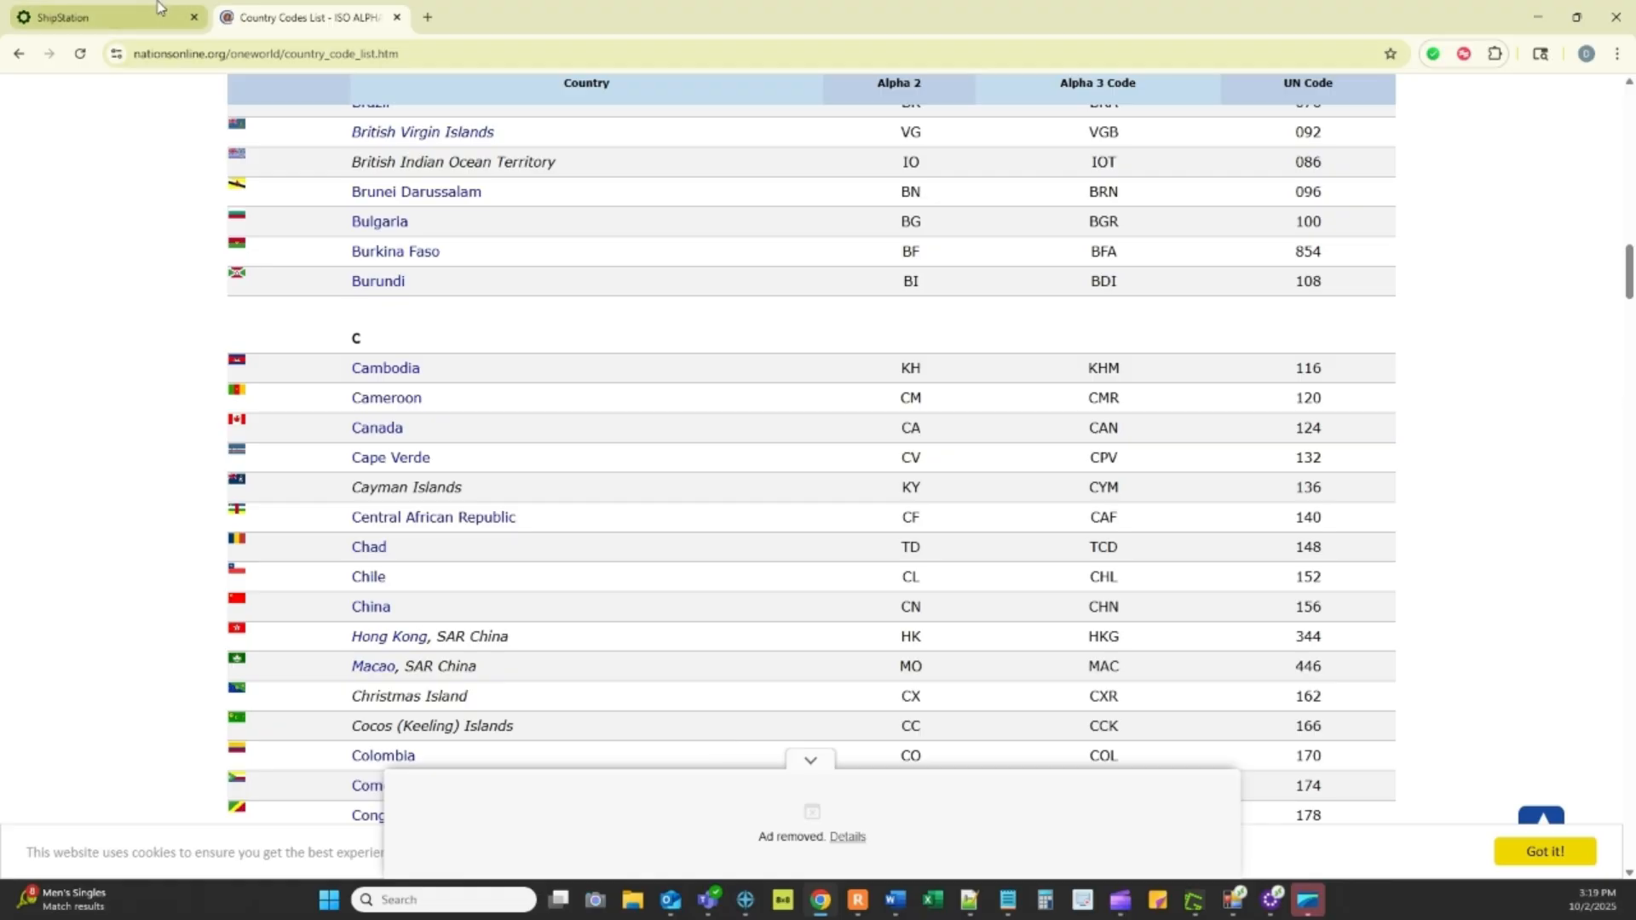
left_click(93, 17)
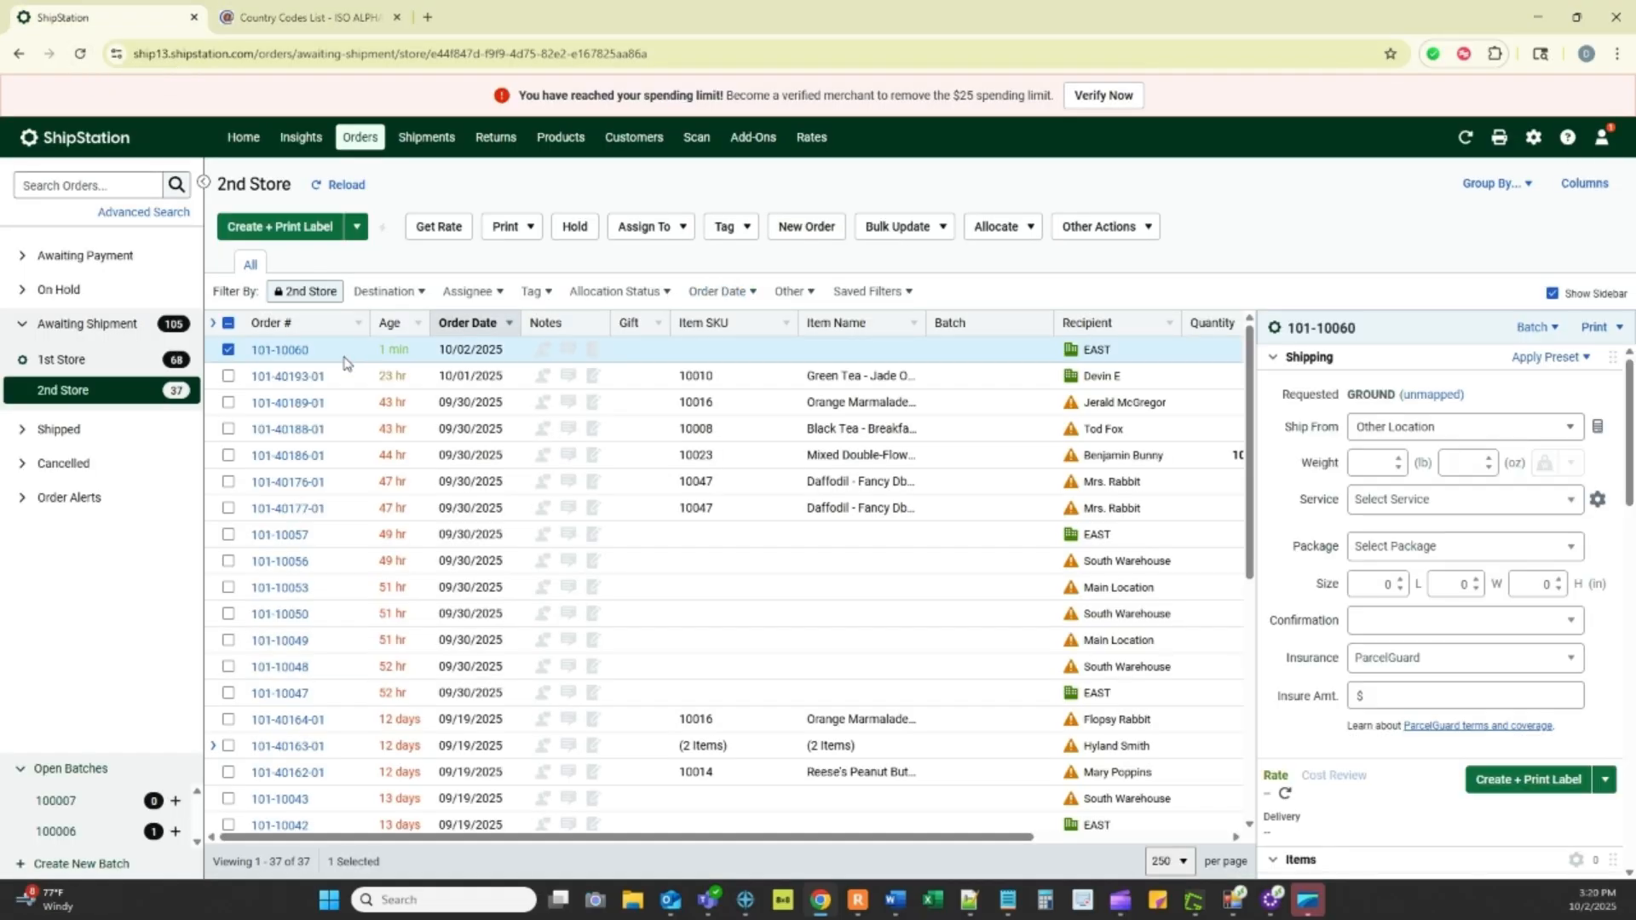
left_click(292, 352)
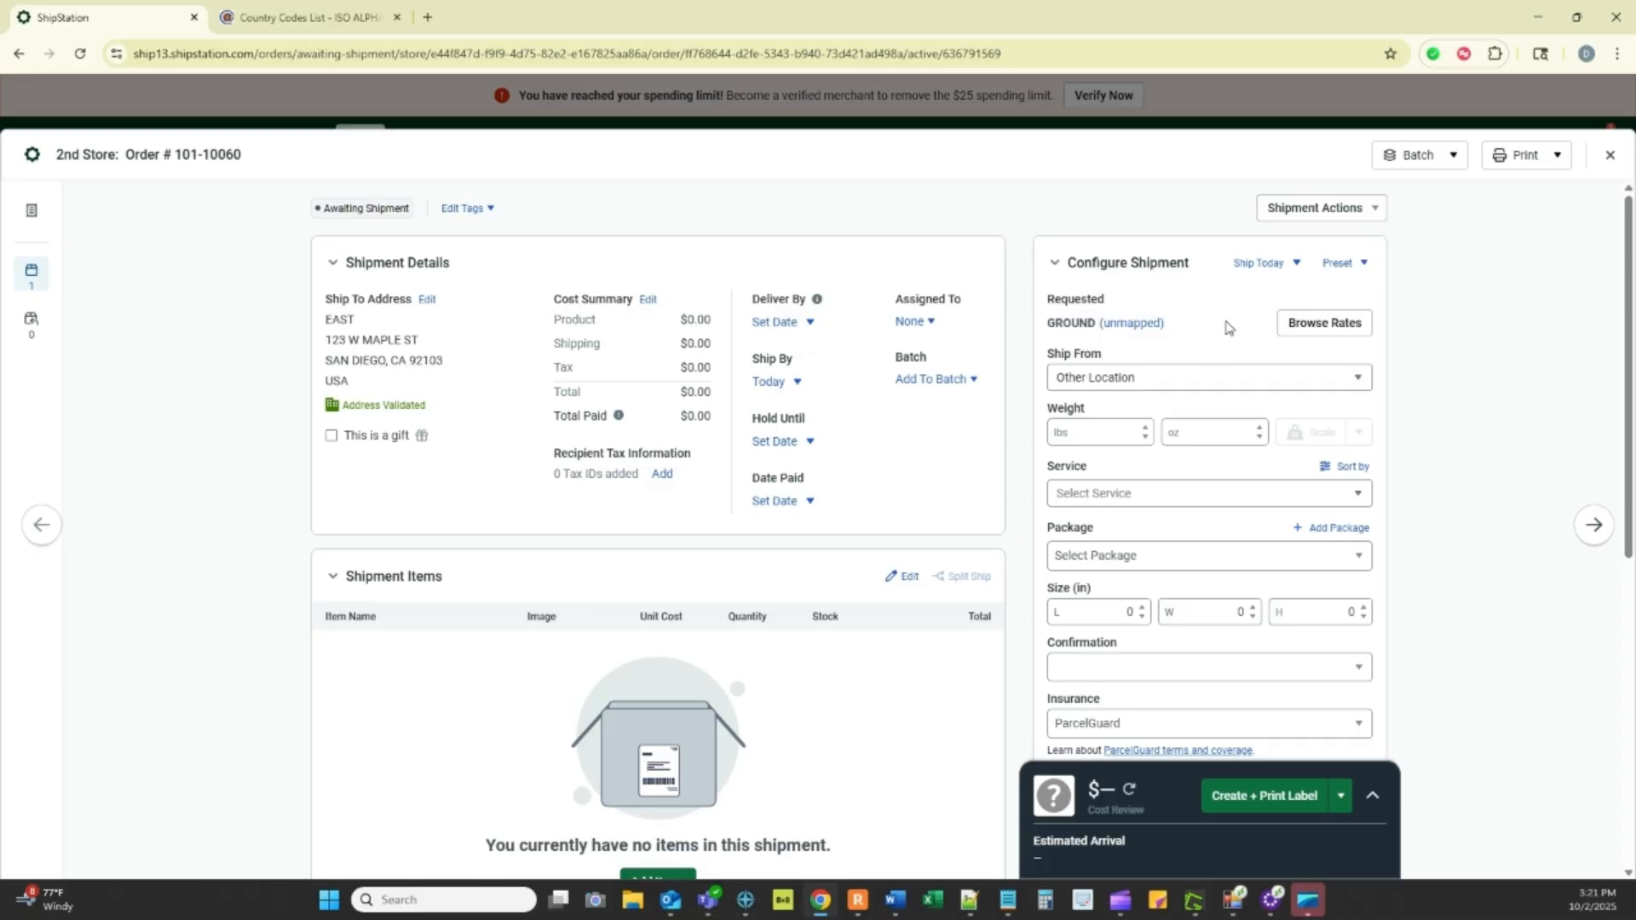
left_click(1199, 497)
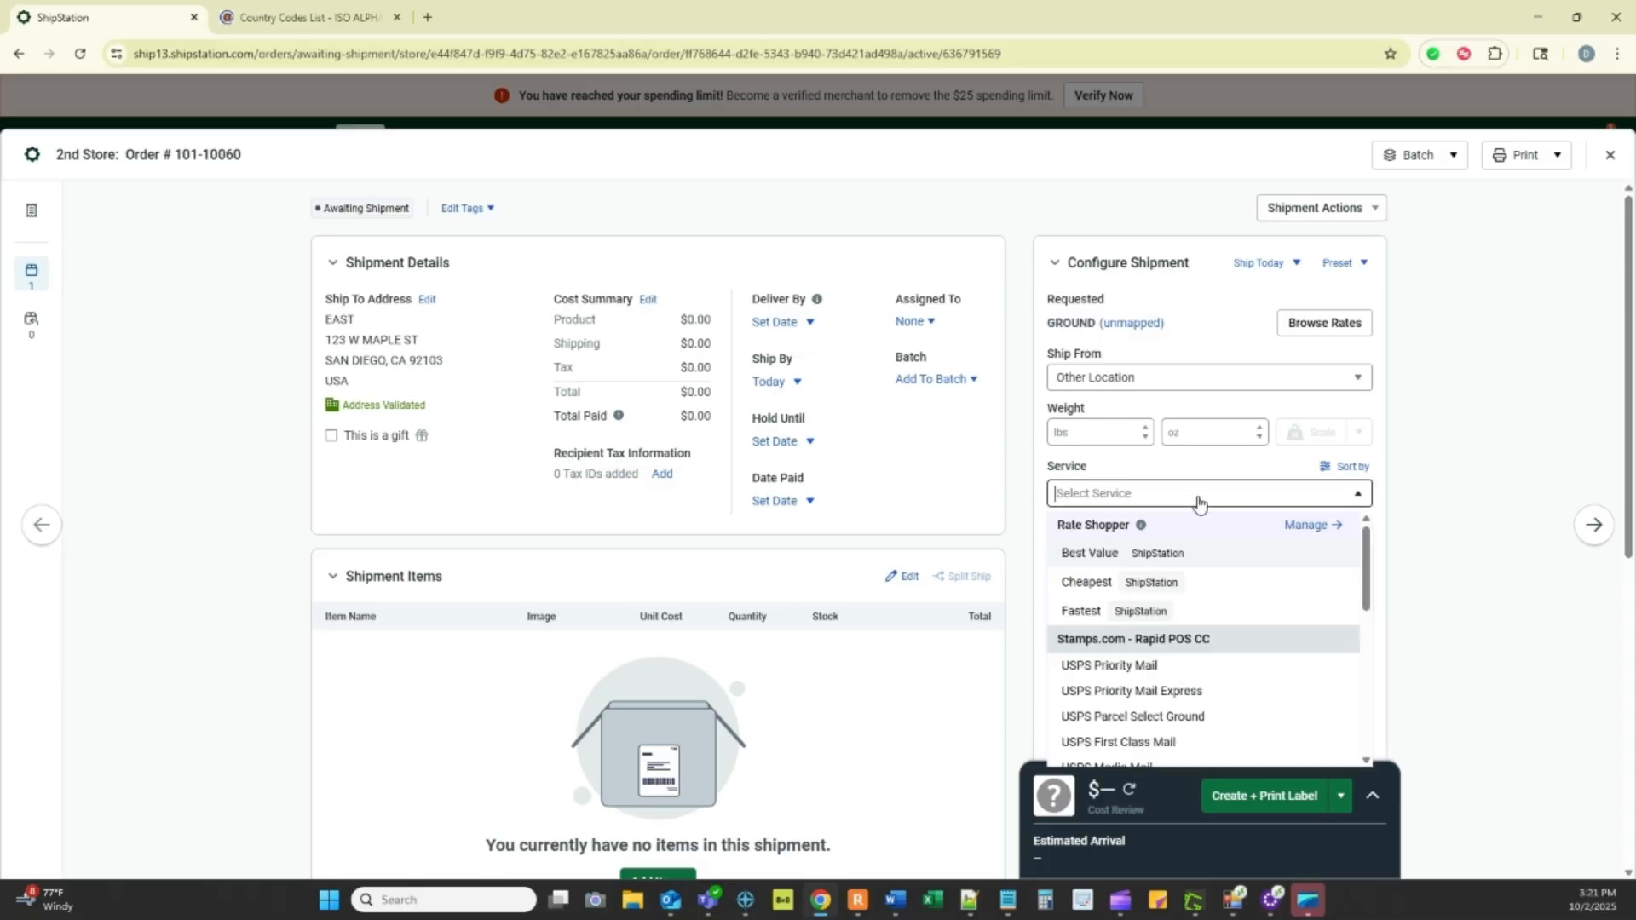
left_click(1462, 489)
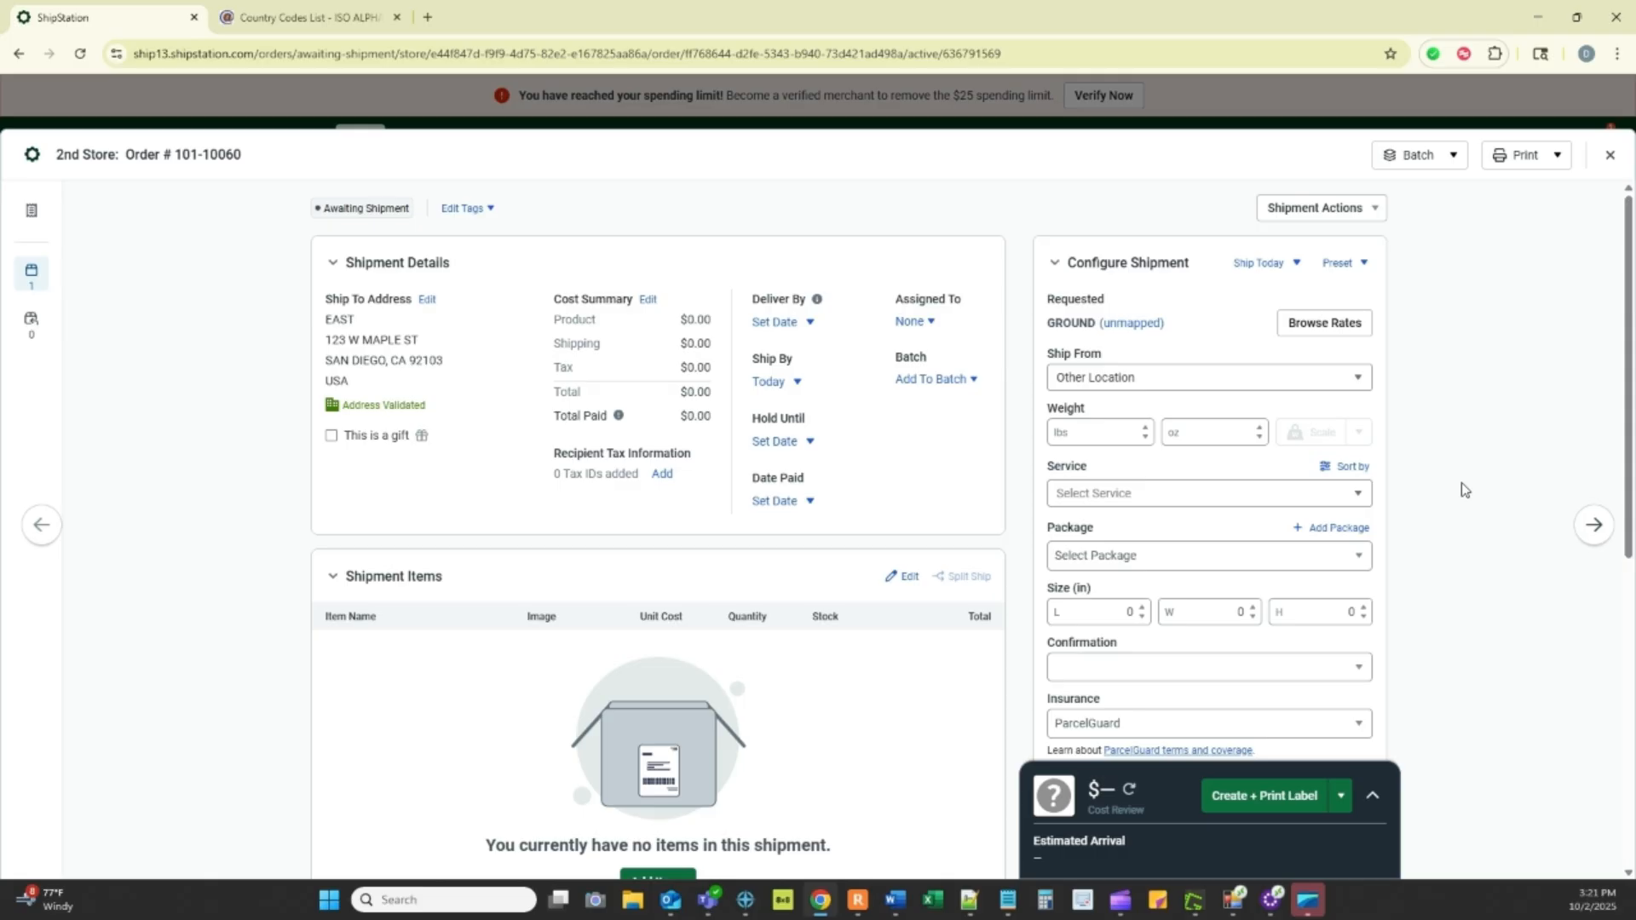
Switch to Counterpoint, open the ShipStation Configuration among the connectors, and display the RAPID account's settings.
left_click(1279, 909)
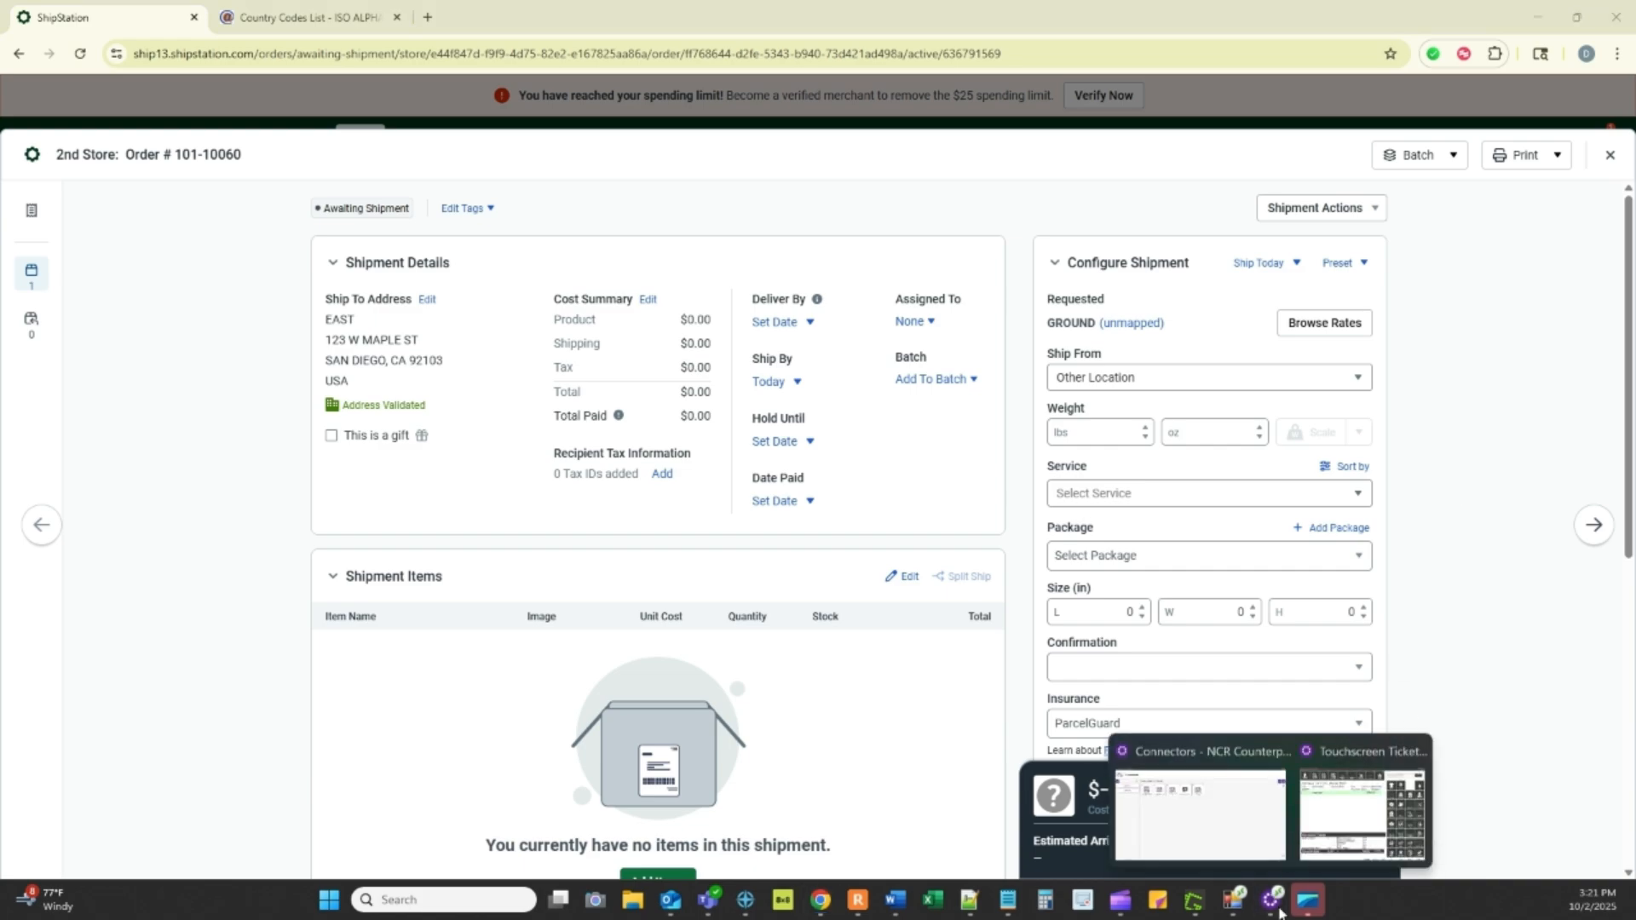
left_click(1206, 813)
left_click(151, 760)
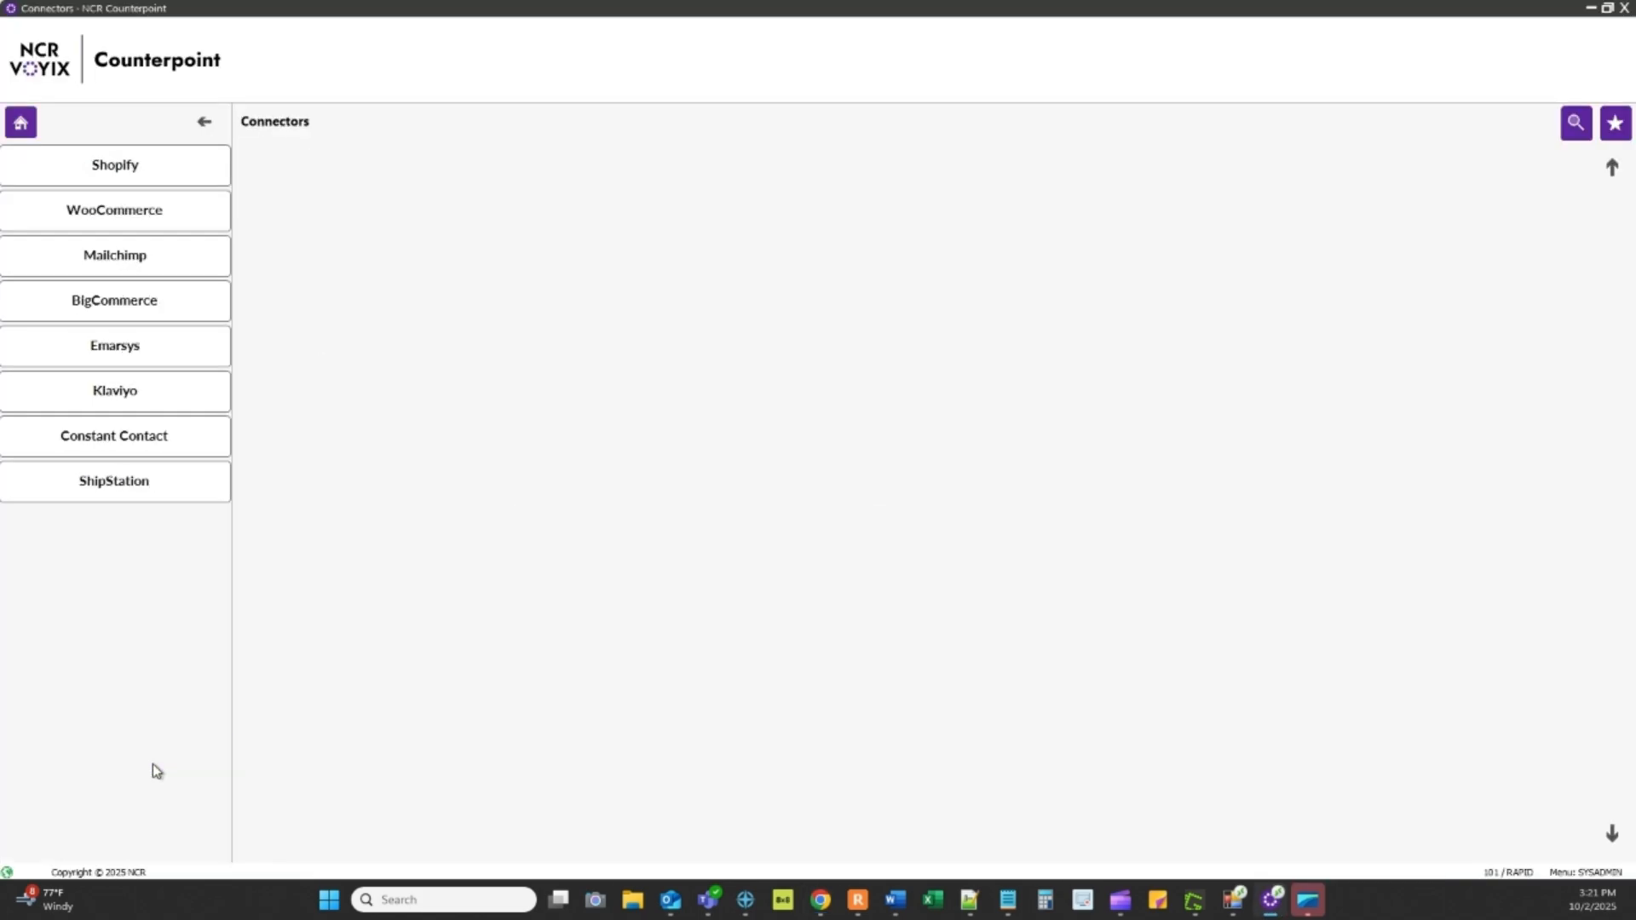
left_click(148, 479)
left_click(307, 234)
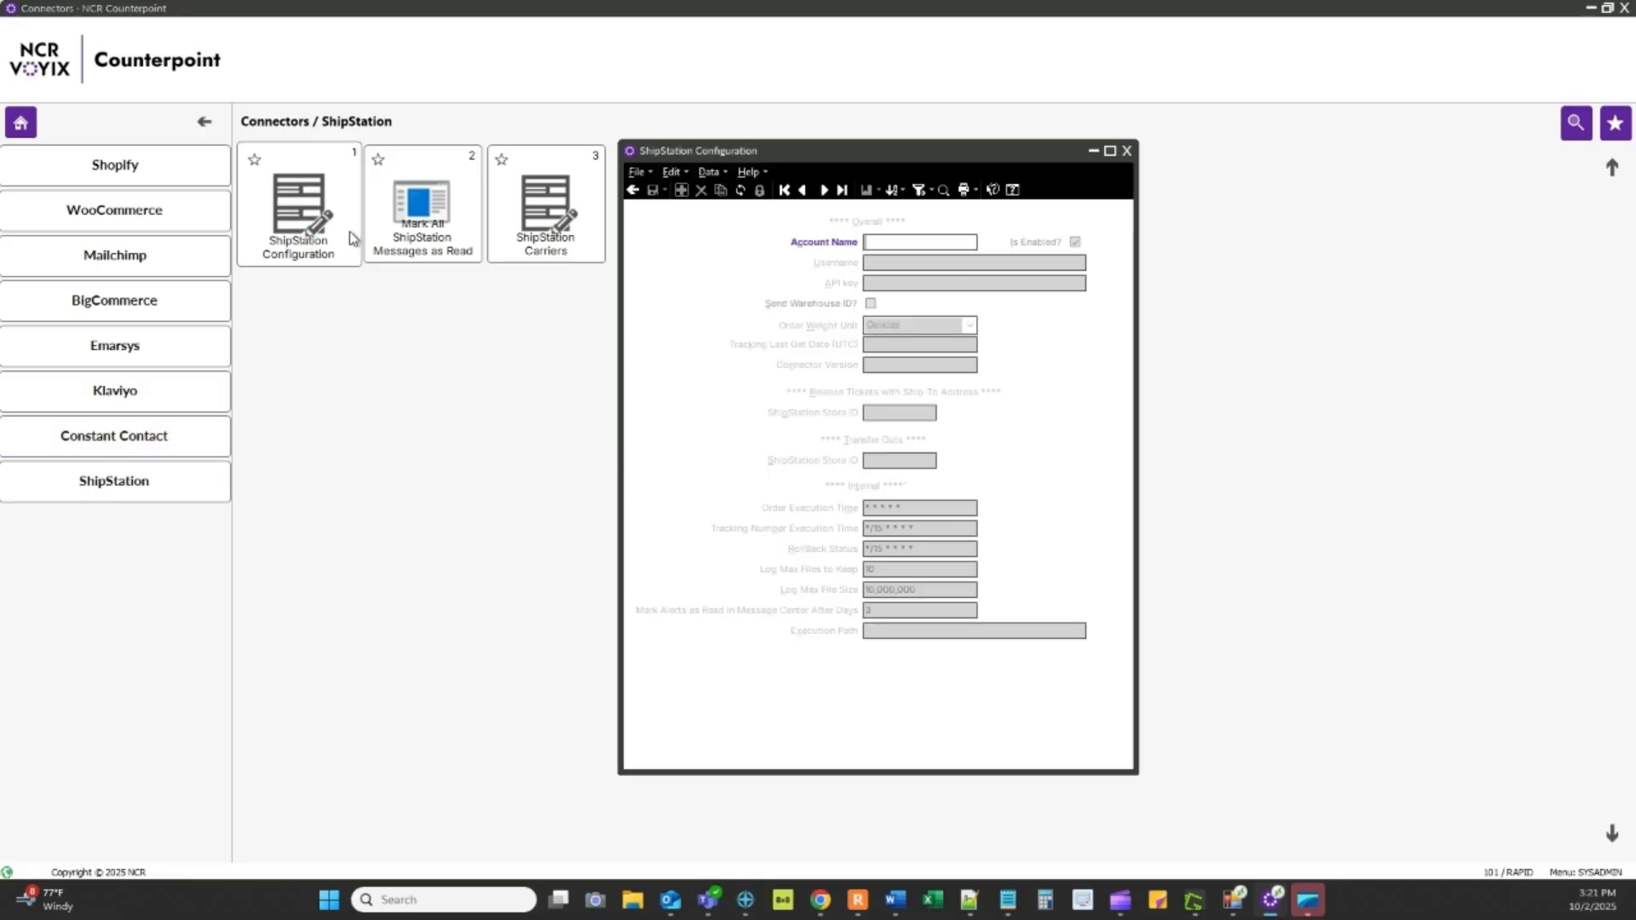
left_click(823, 192)
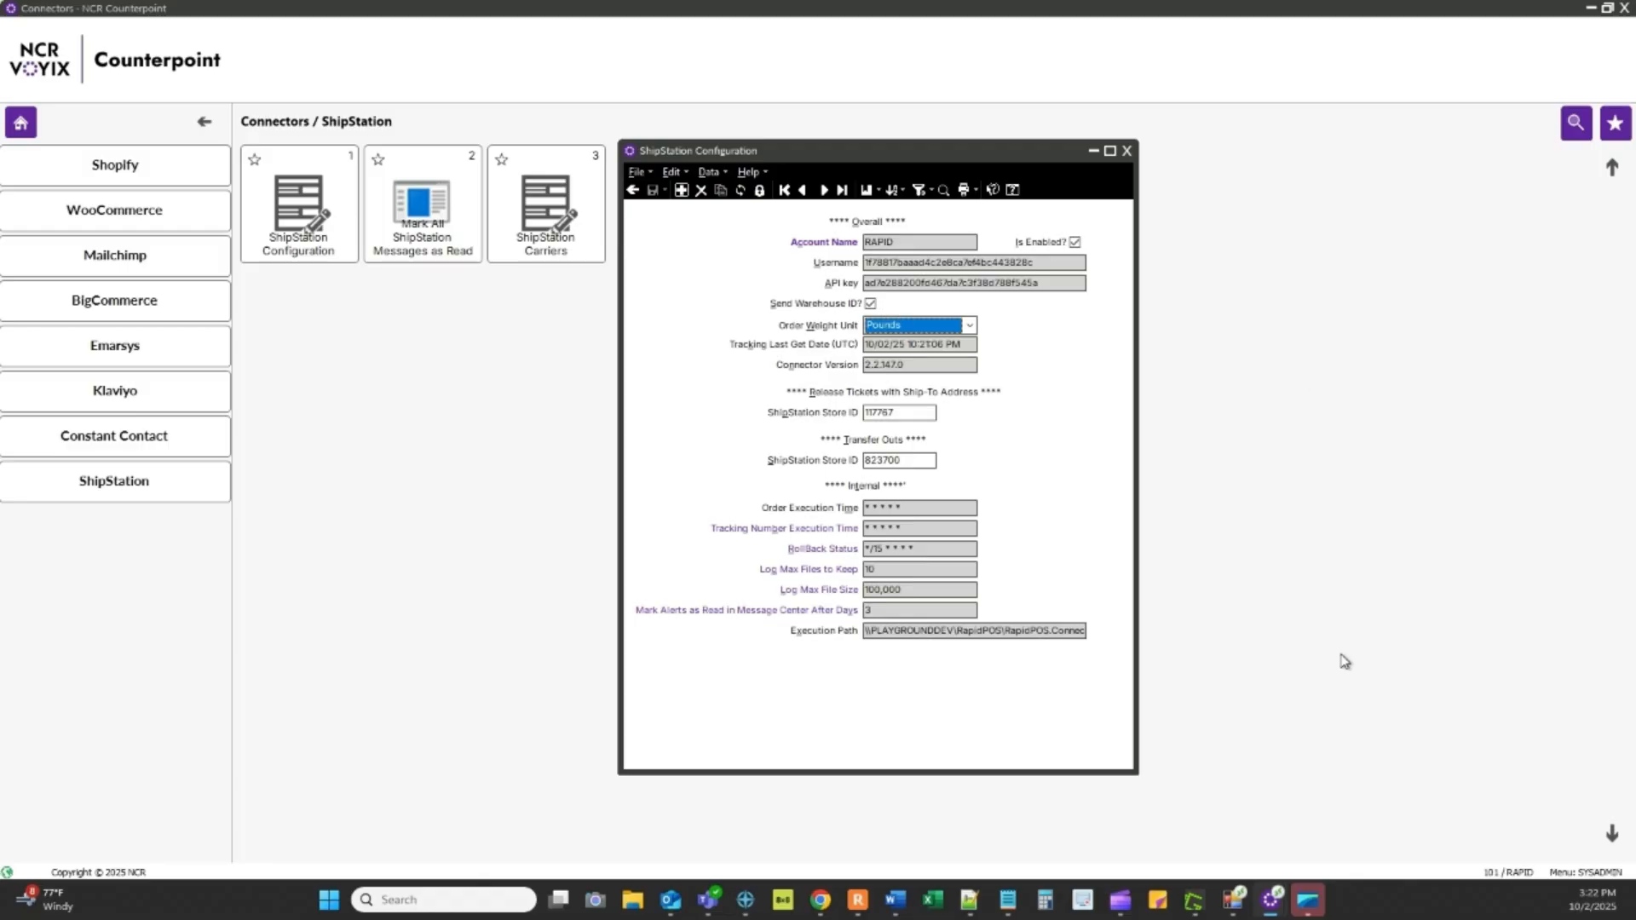
Switch to ShipStation, close the open transfer order, and open the Ship From Locations in the shipping settings.
left_click(1265, 910)
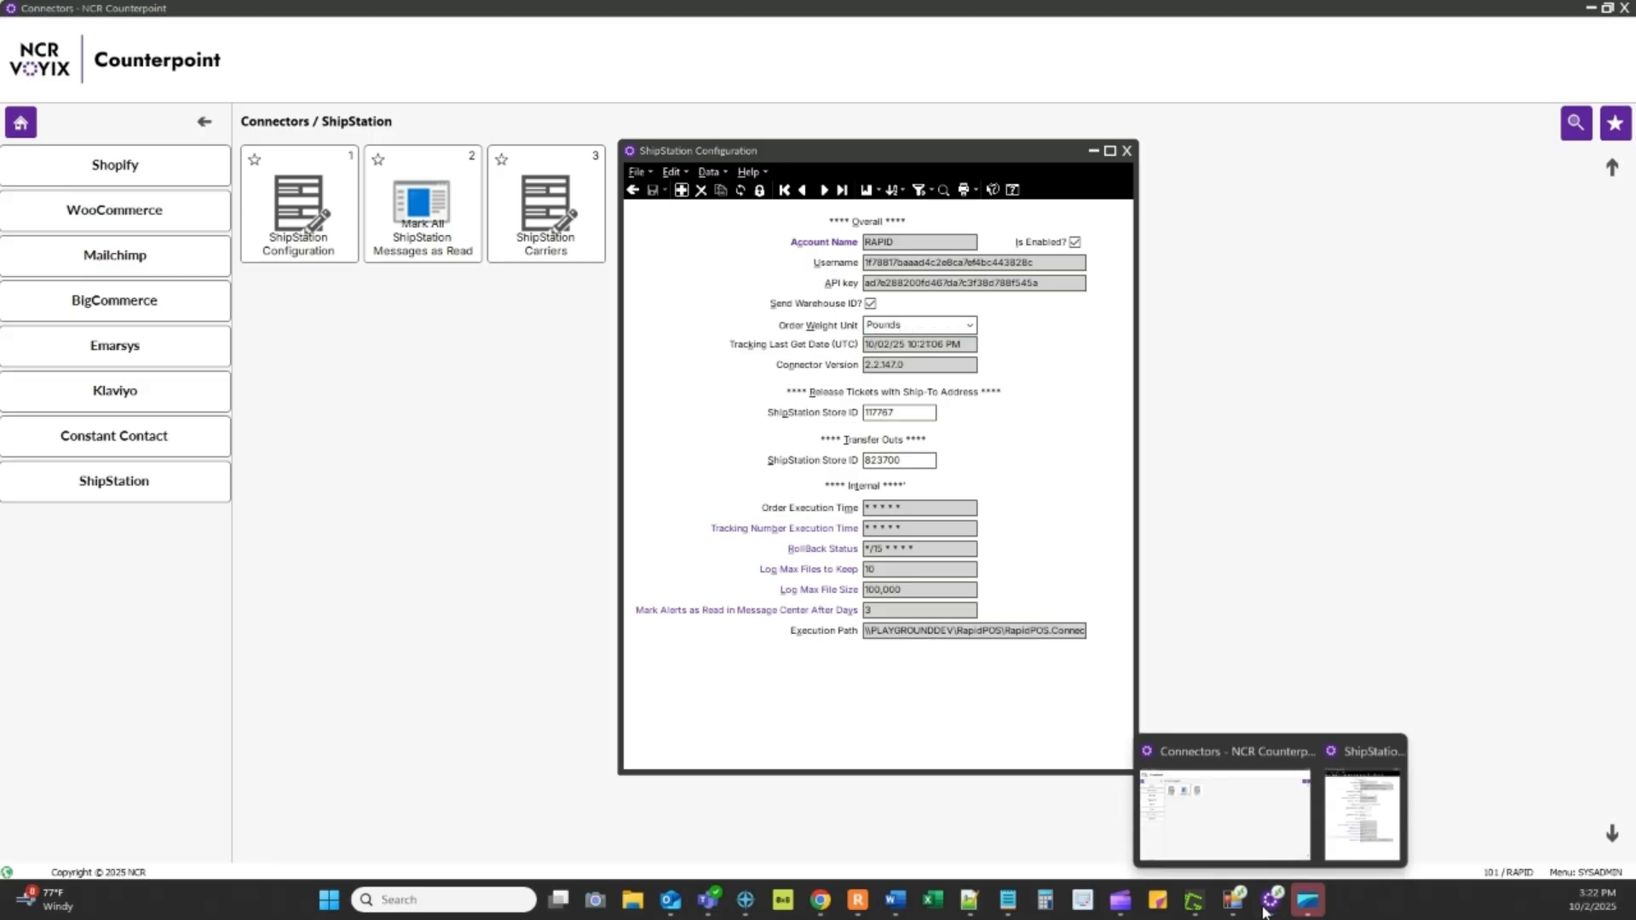
left_click(1245, 824)
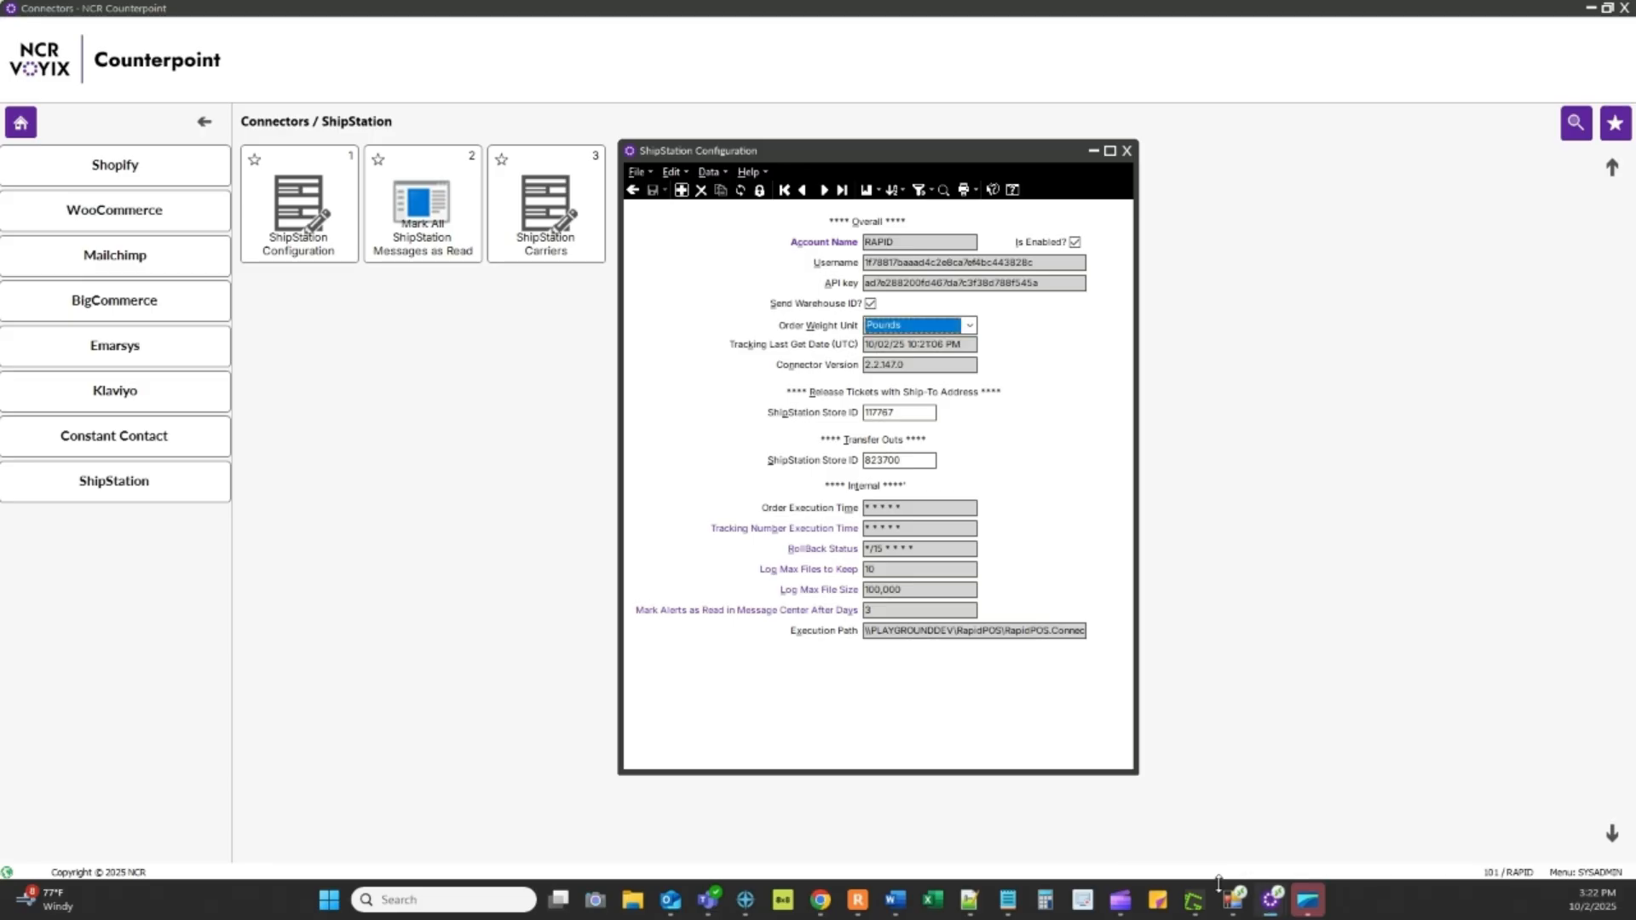
left_click(820, 905)
left_click(1609, 154)
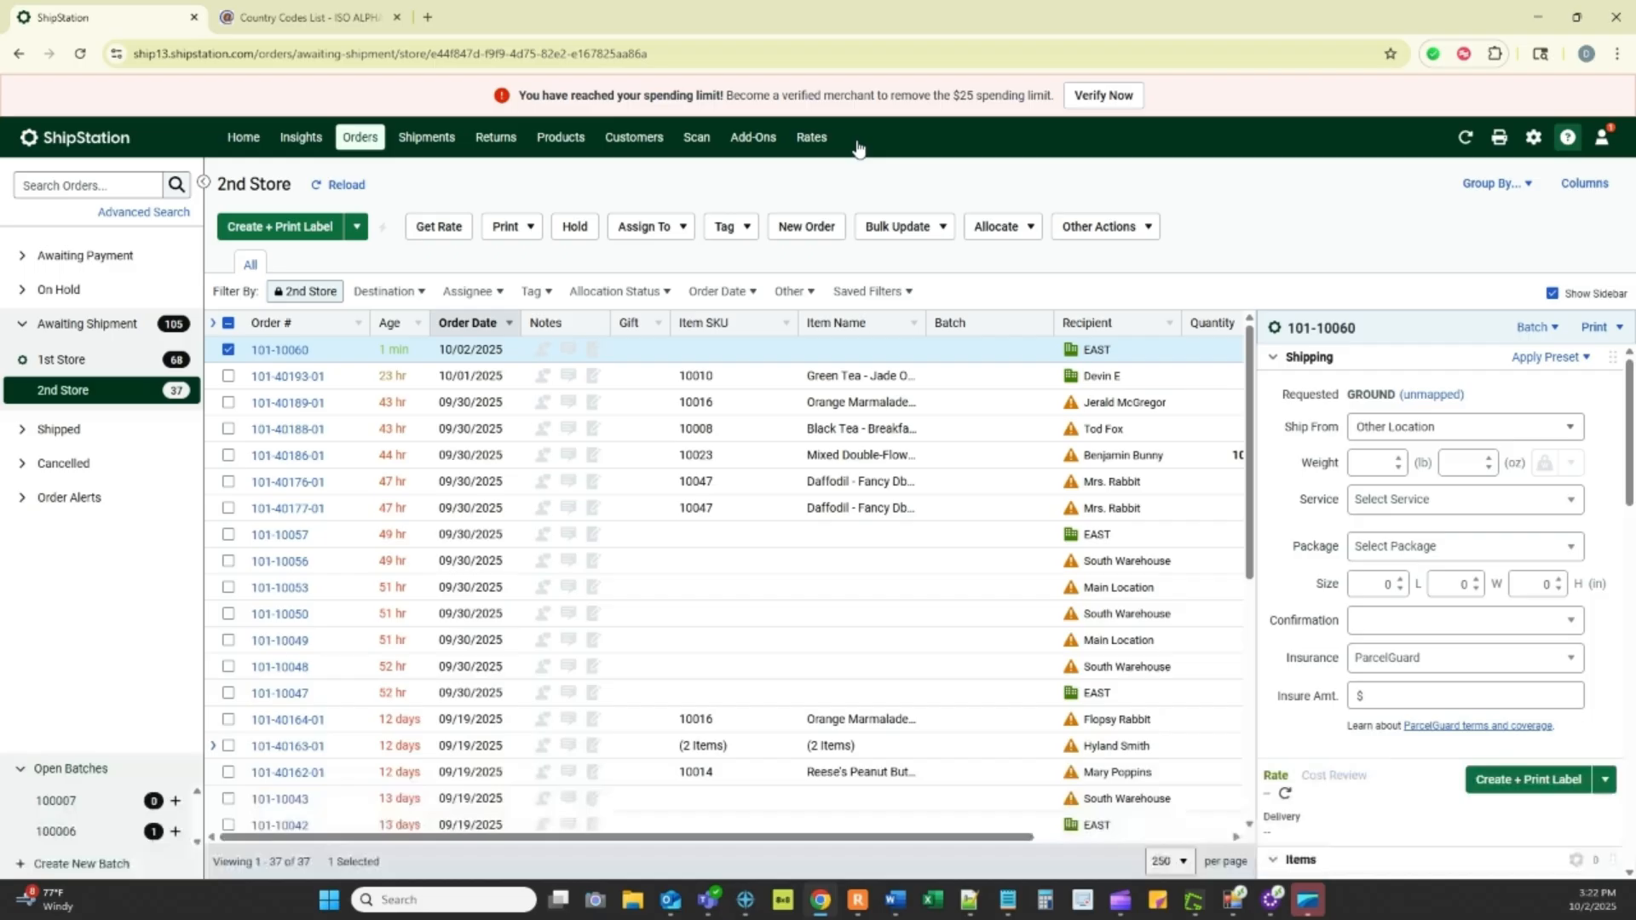
left_click(1533, 137)
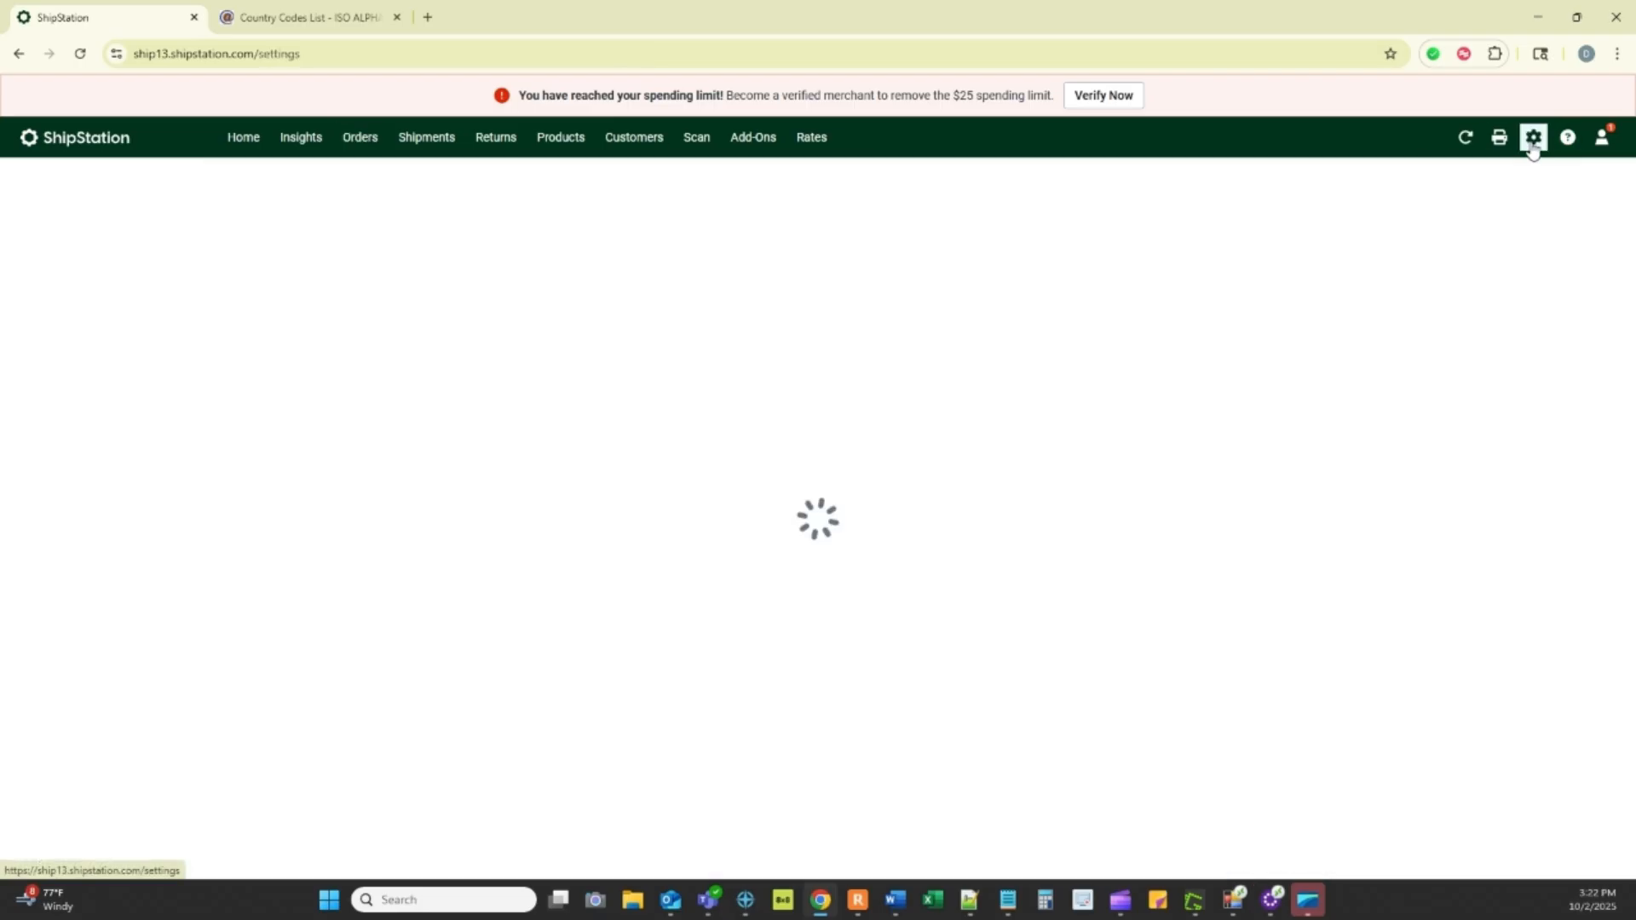
left_click(62, 358)
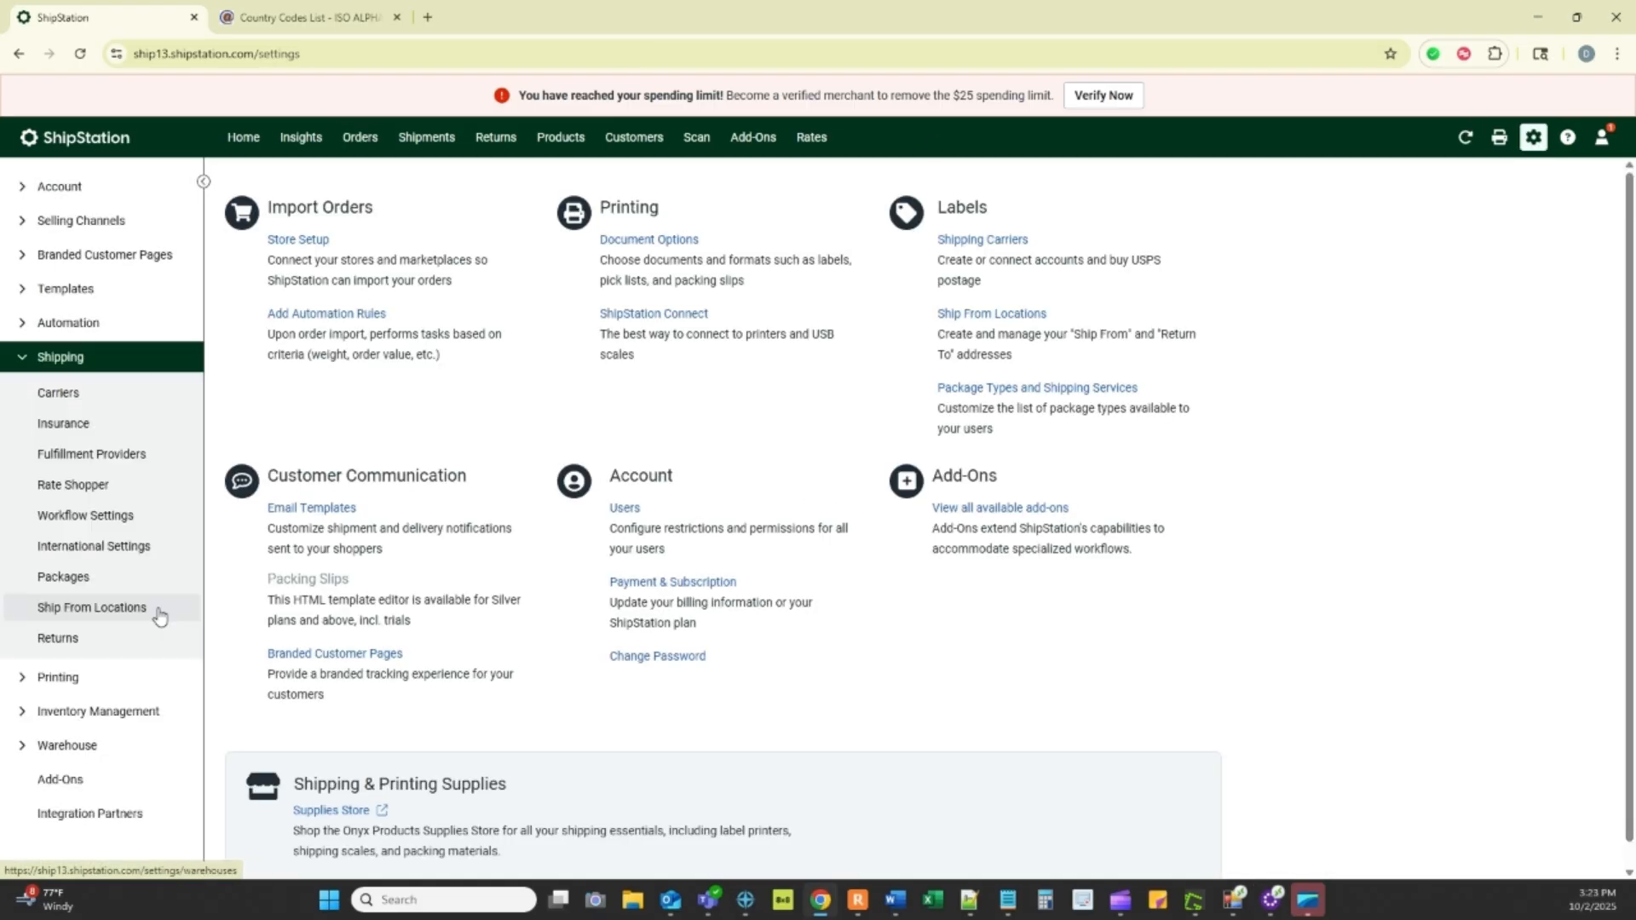
left_click(158, 615)
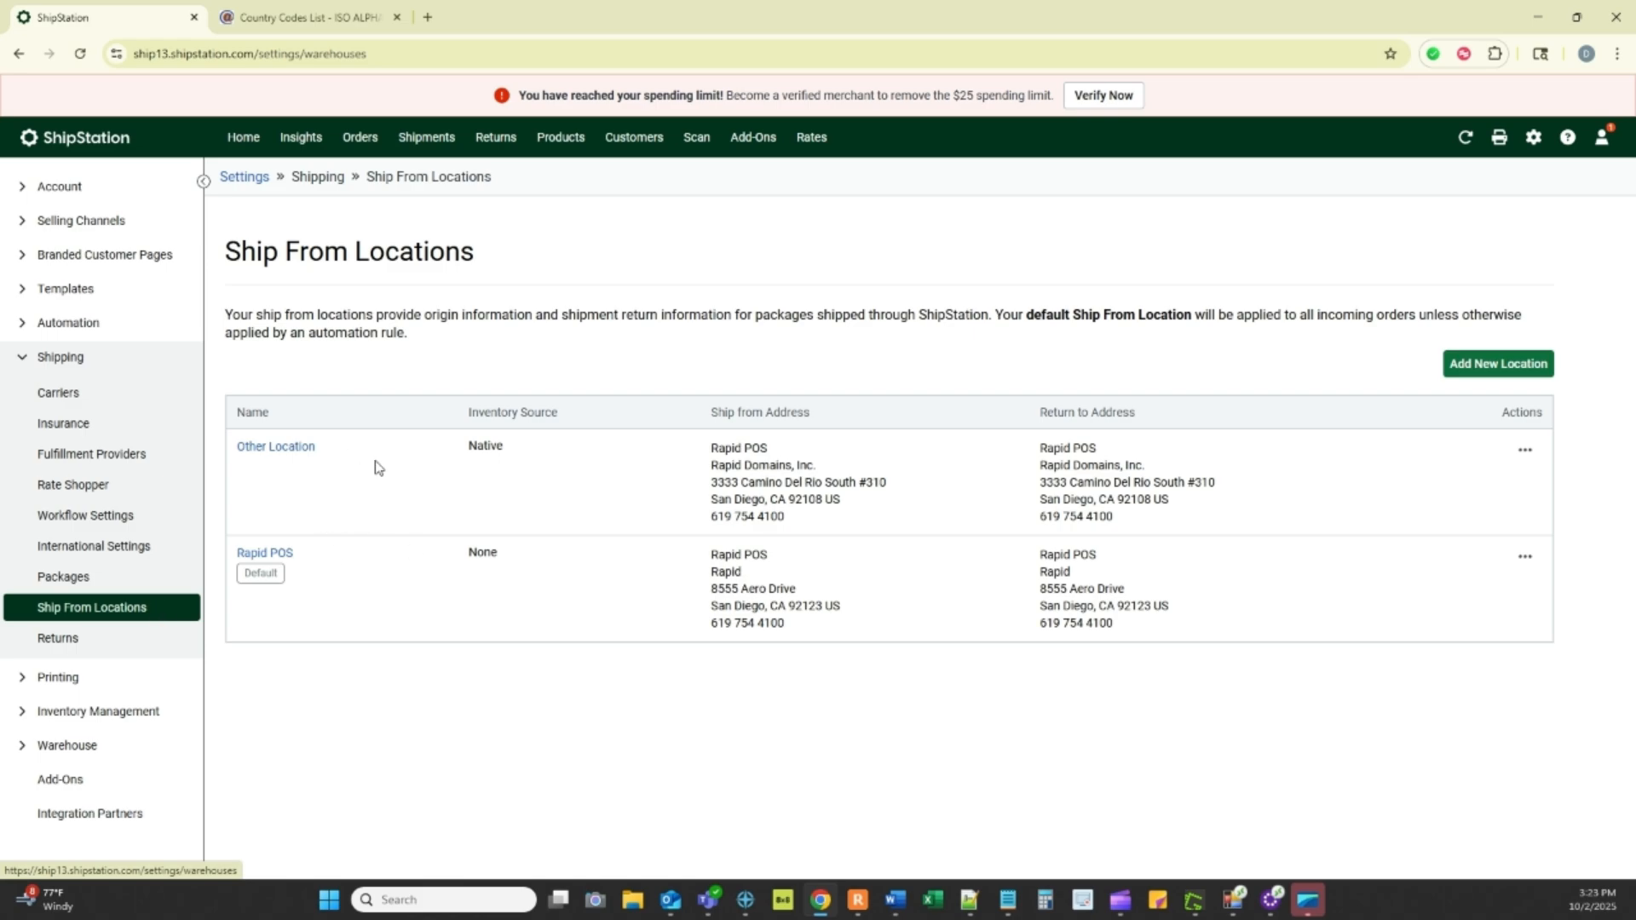
Open Other Location for editing to examine its ship-from details, and cancel without making changes.
left_click(1519, 454)
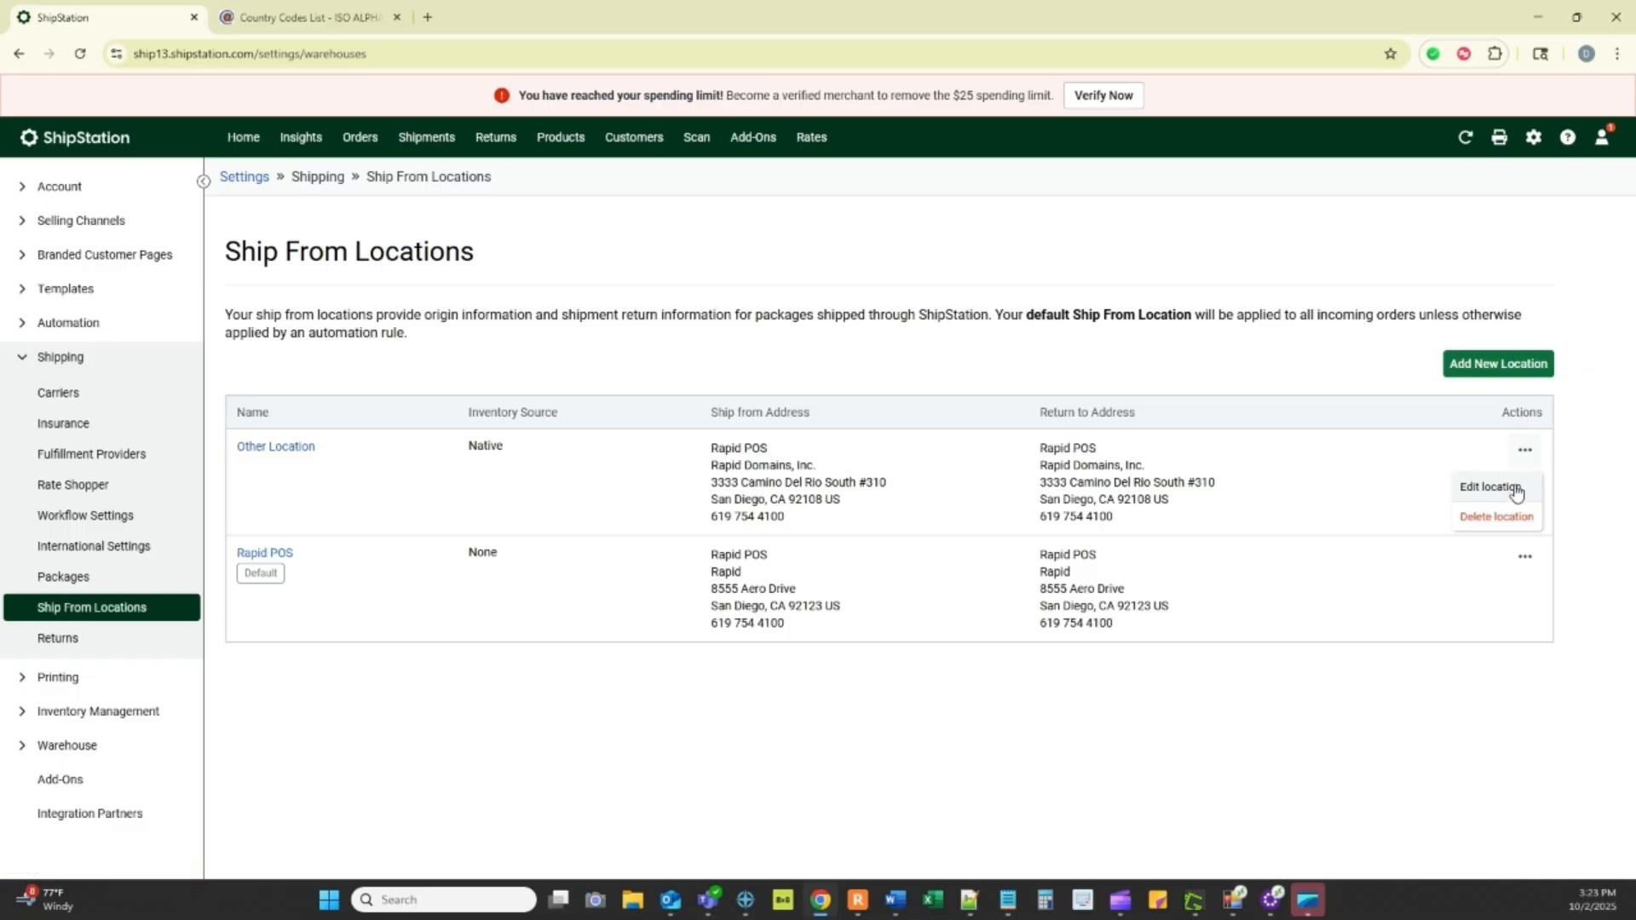
left_click(1515, 488)
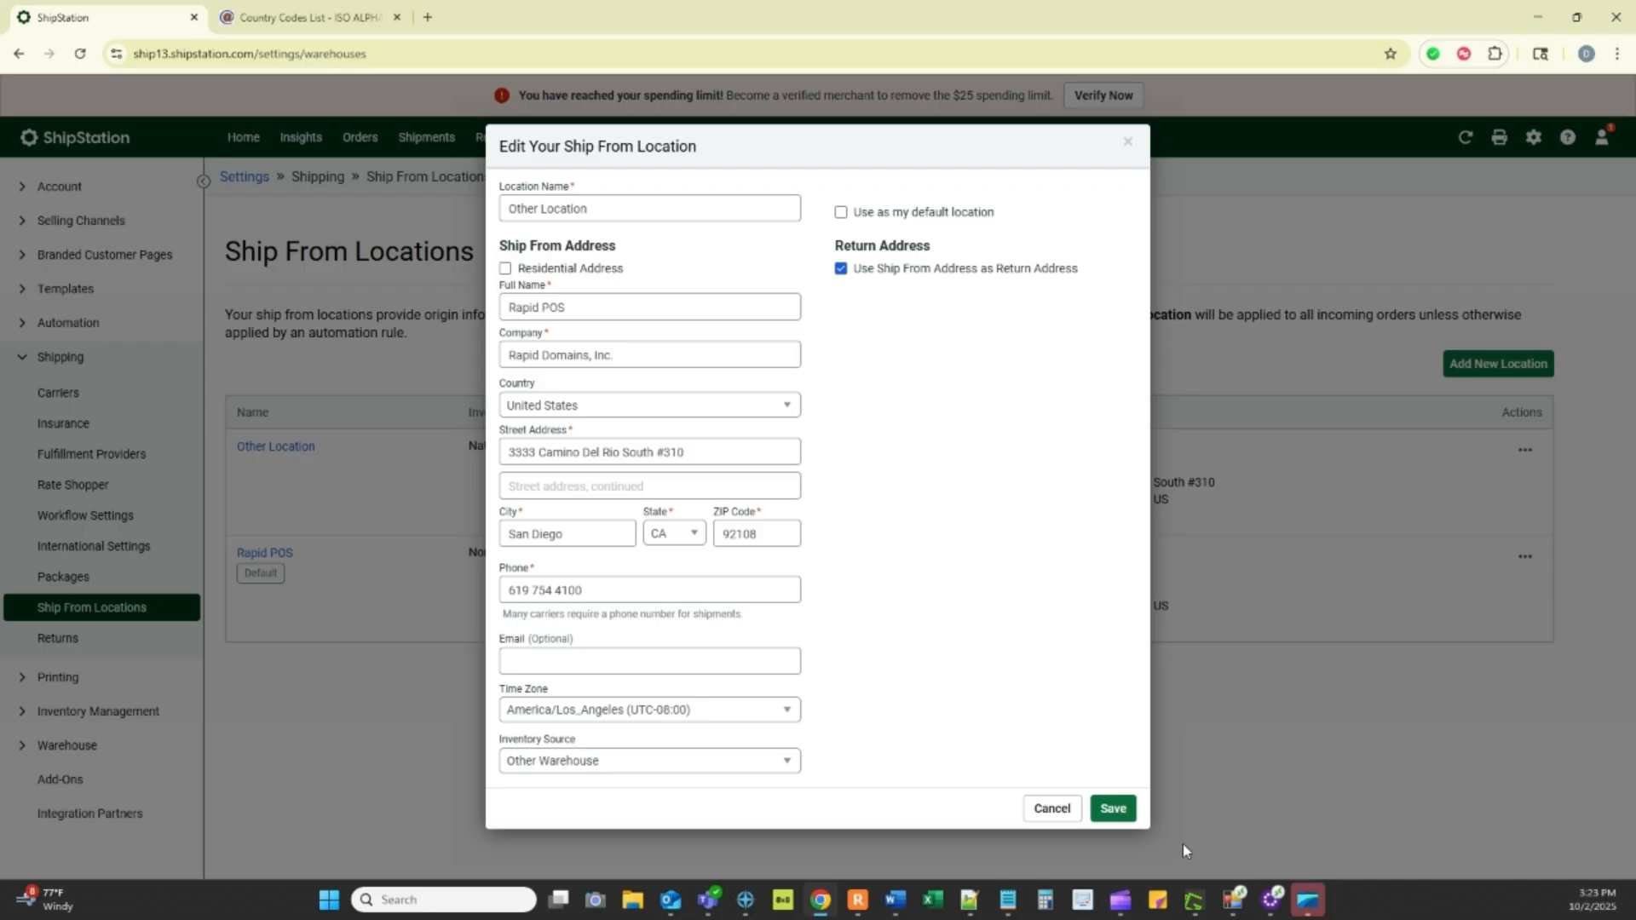
left_click(1051, 809)
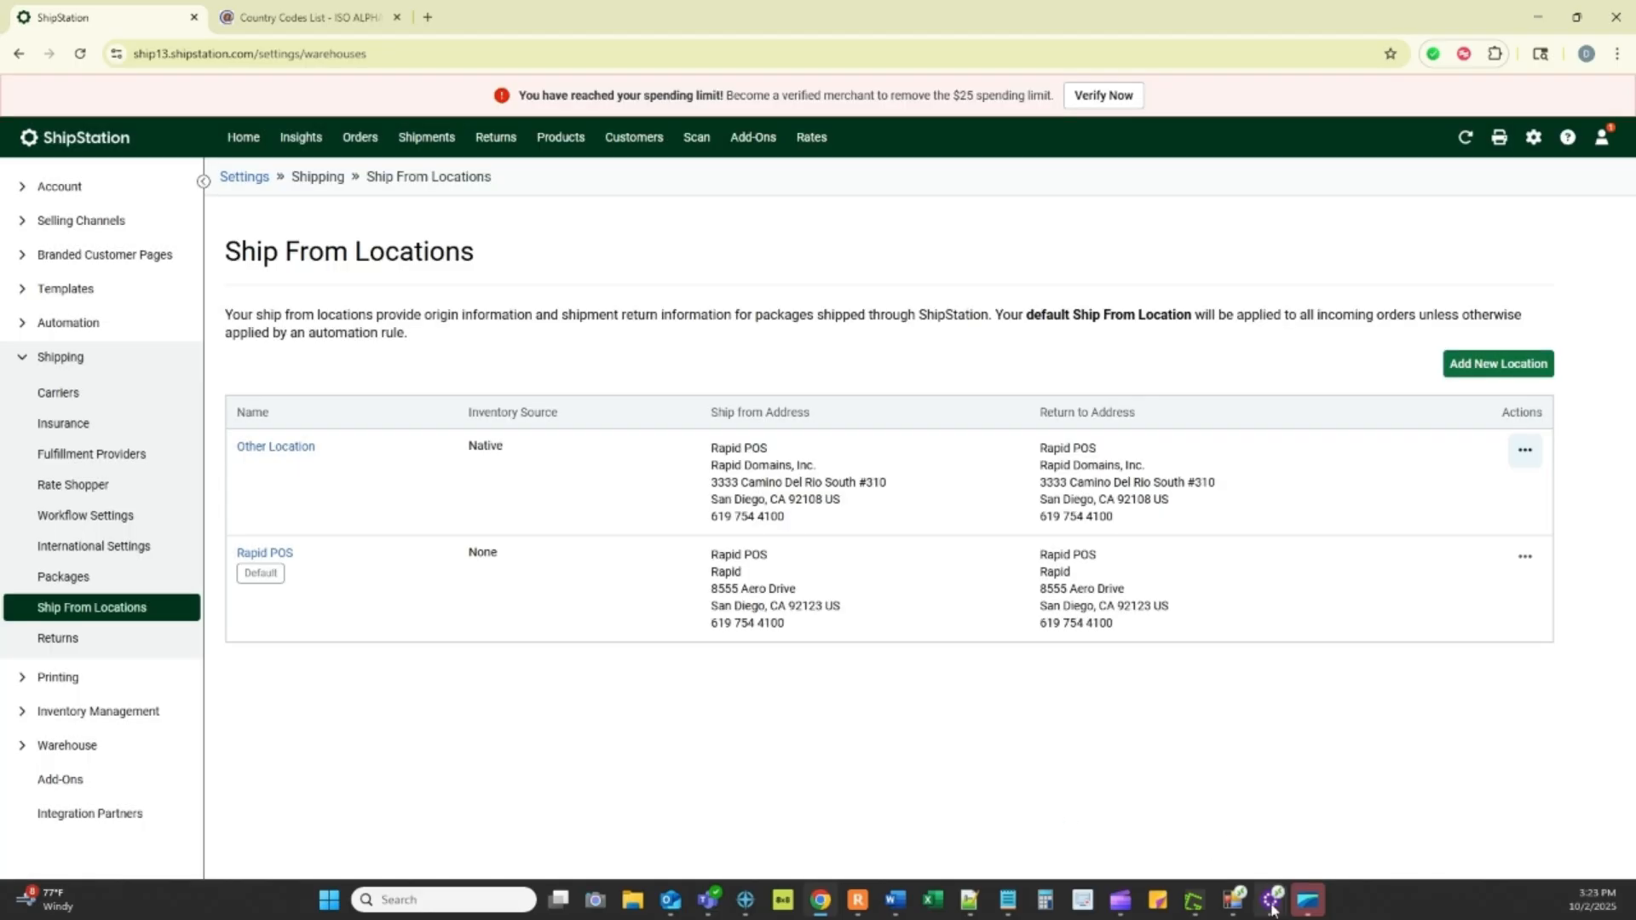
Switch back to Counterpoint and open the Locations form from the inventory setup.
mouse_move(1272, 910)
left_click(1265, 843)
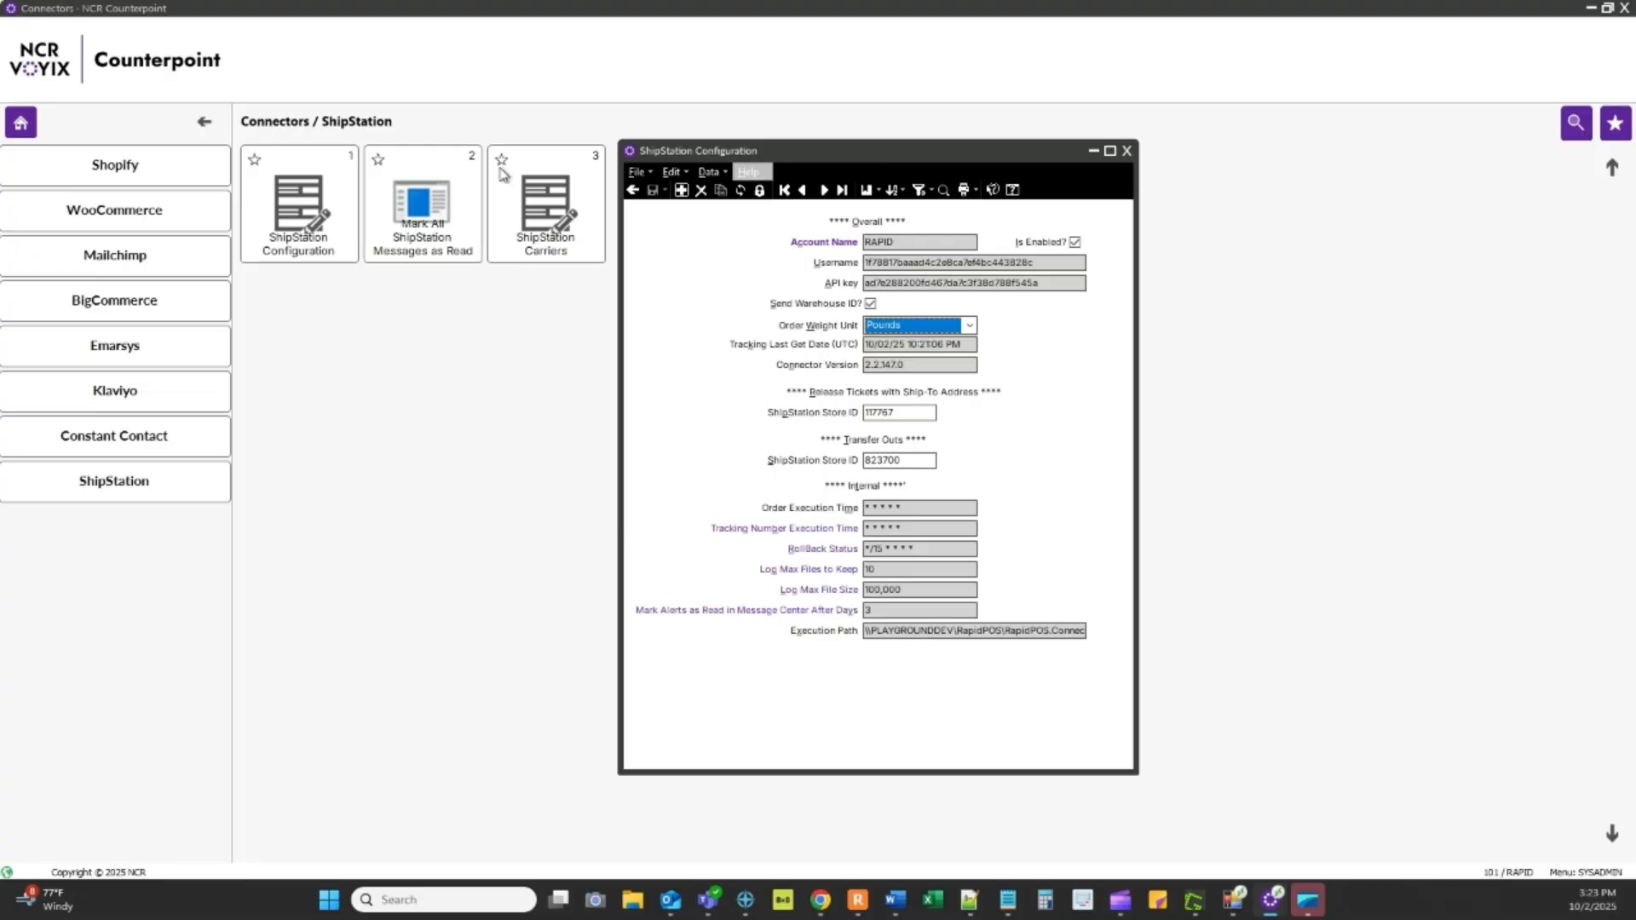
left_click(205, 122)
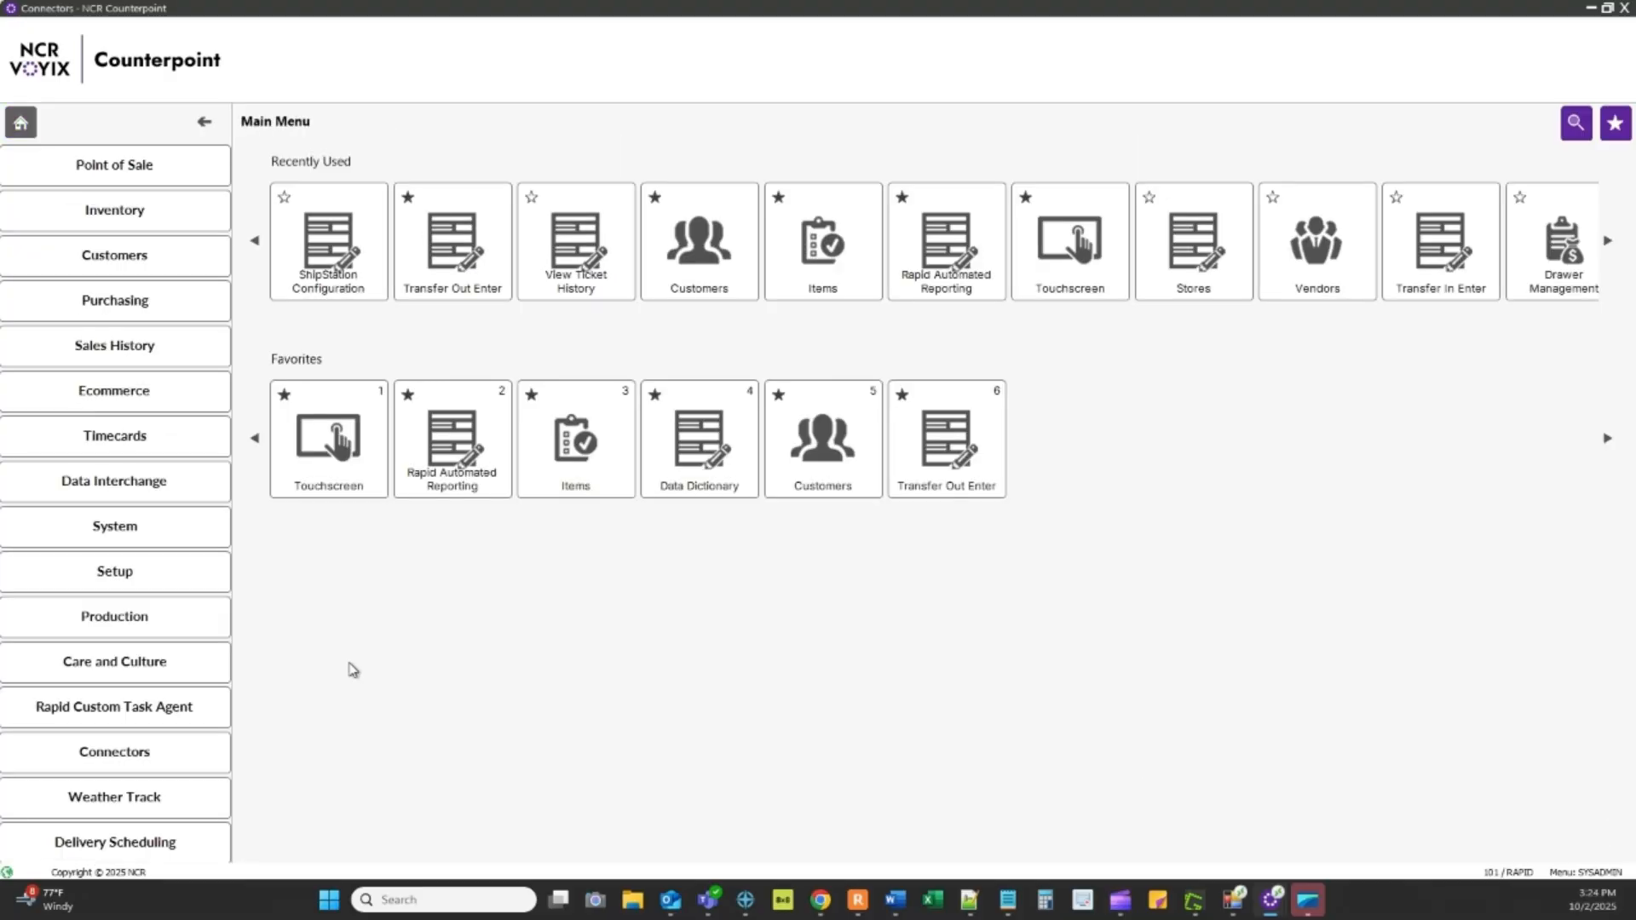
left_click(120, 574)
left_click(119, 215)
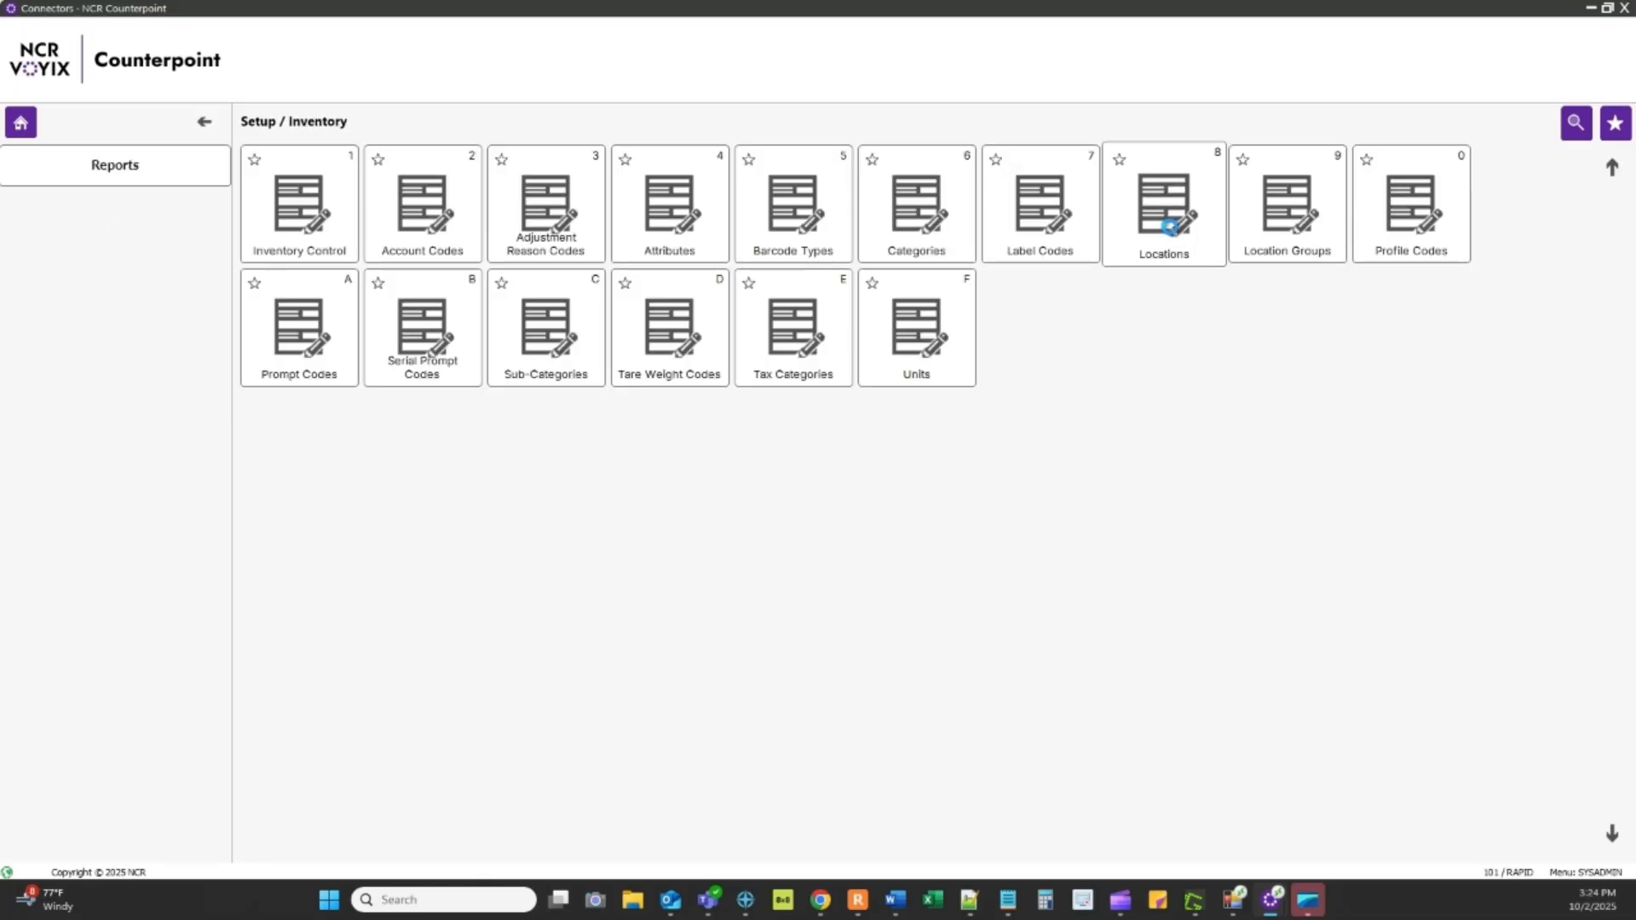
left_click(1174, 234)
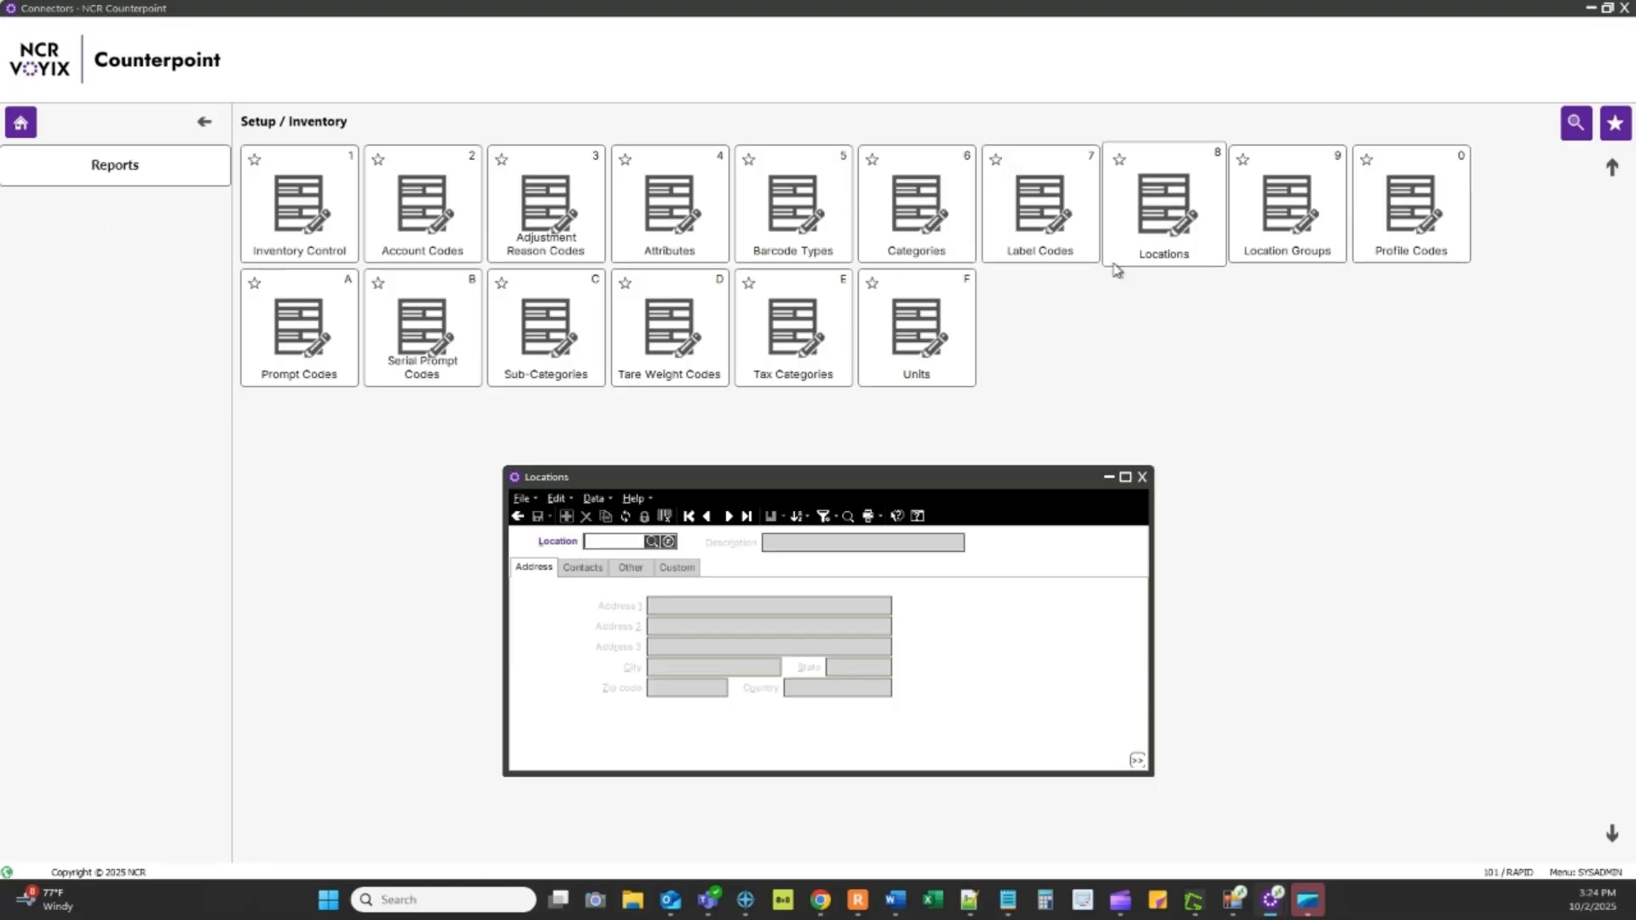
Display the record for location 101, examine its custom ShipStation Warehouse ID, and close the Locations form.
left_click(725, 517)
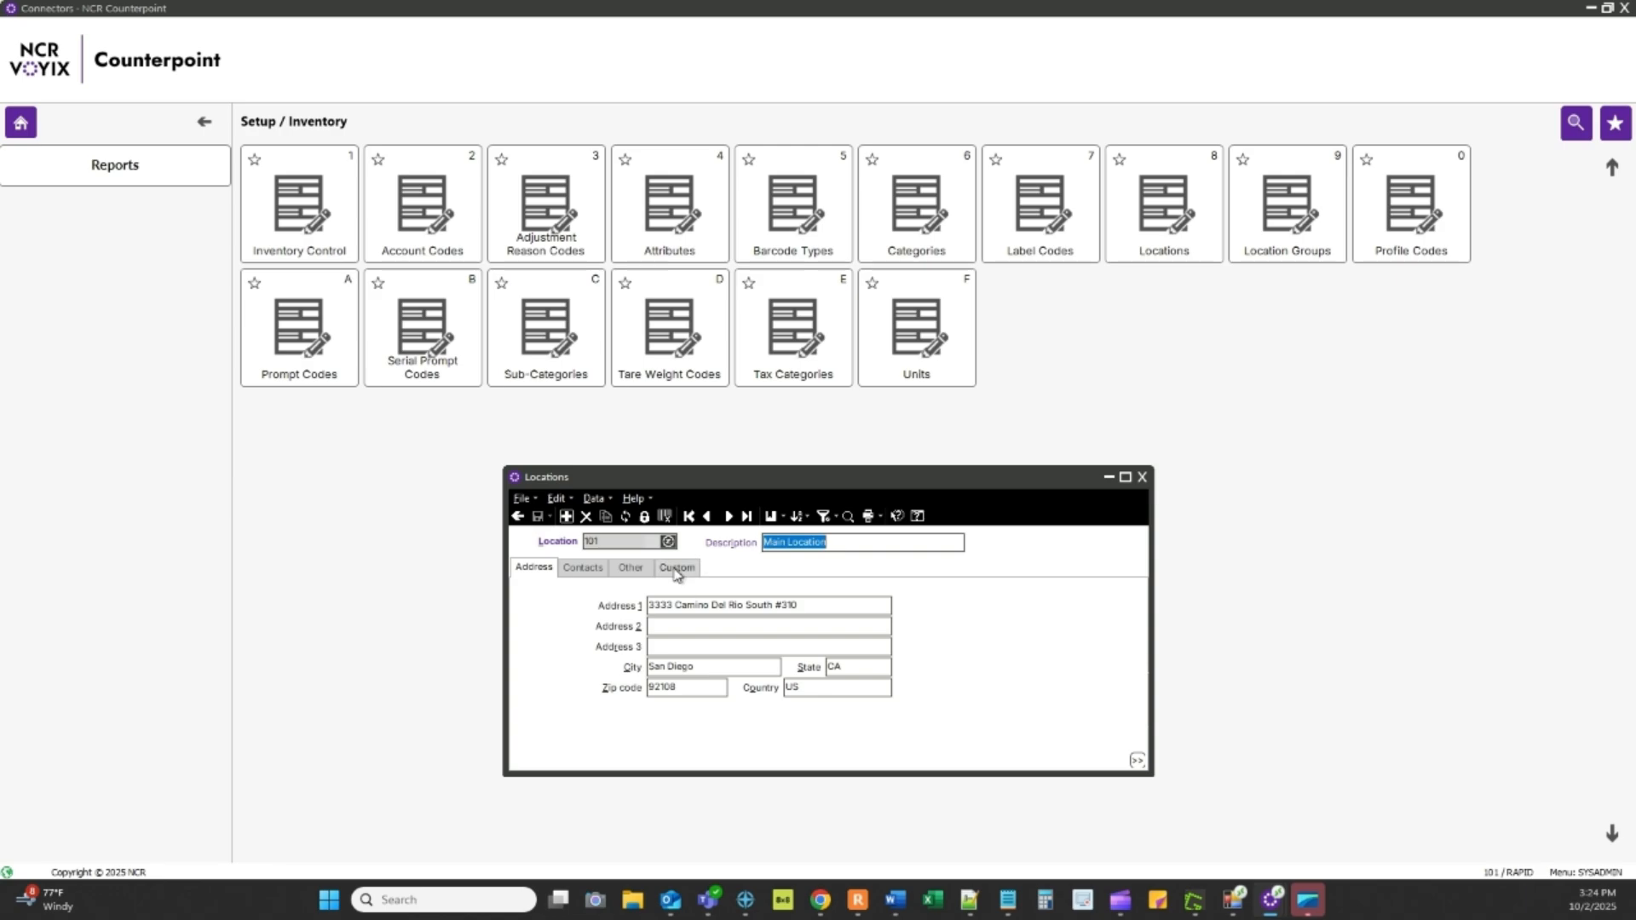
left_click(676, 568)
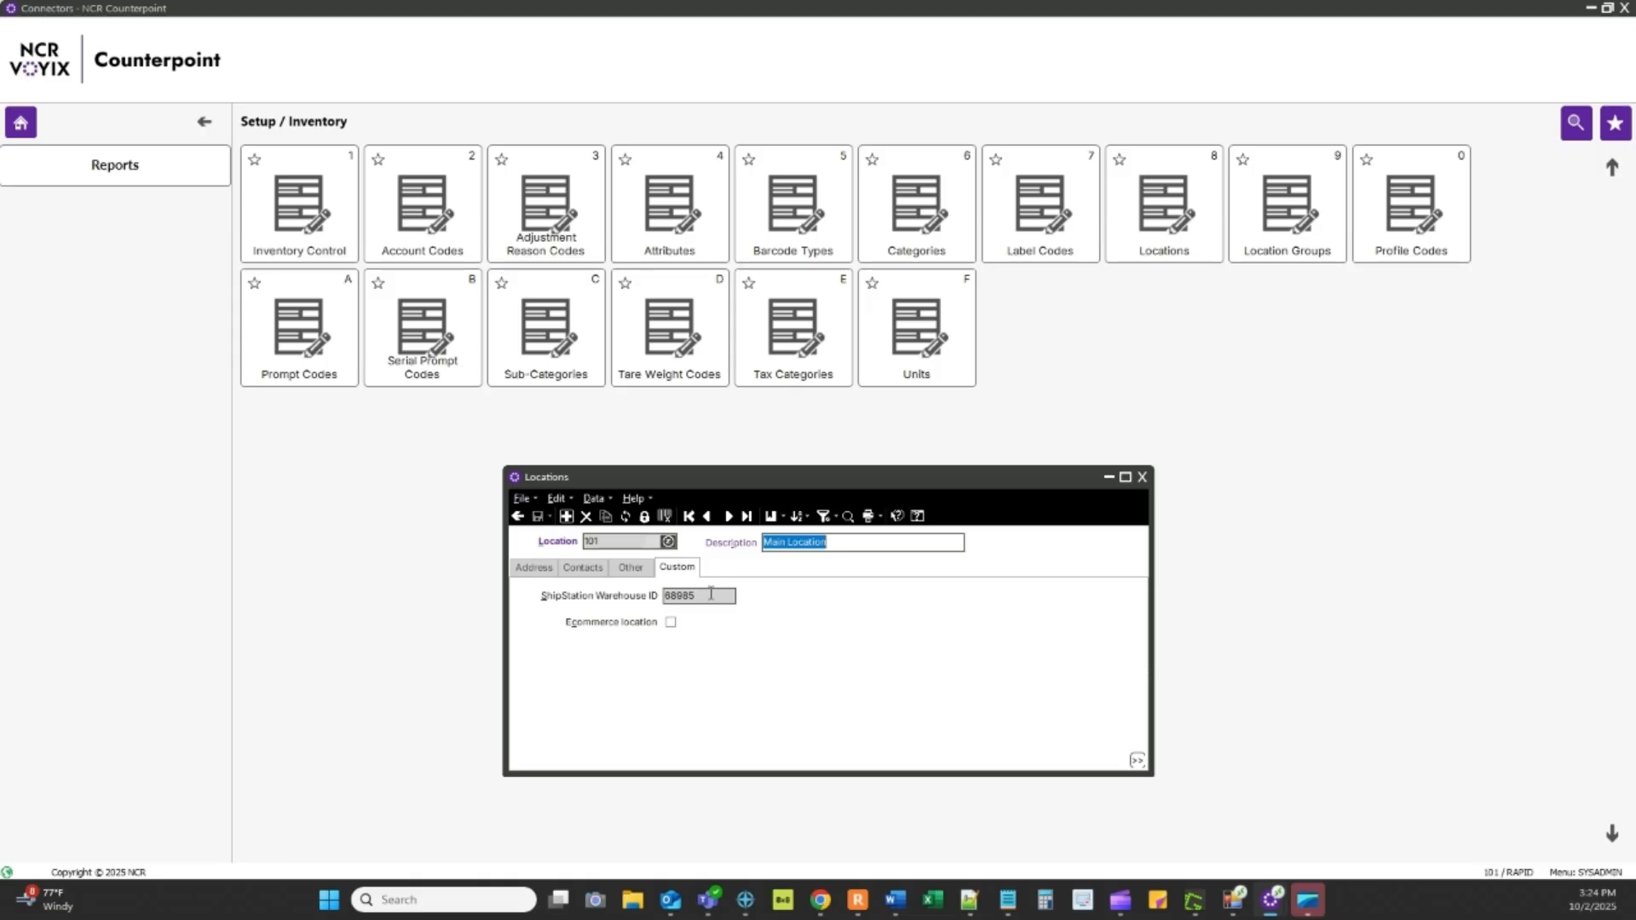
key("Escape")
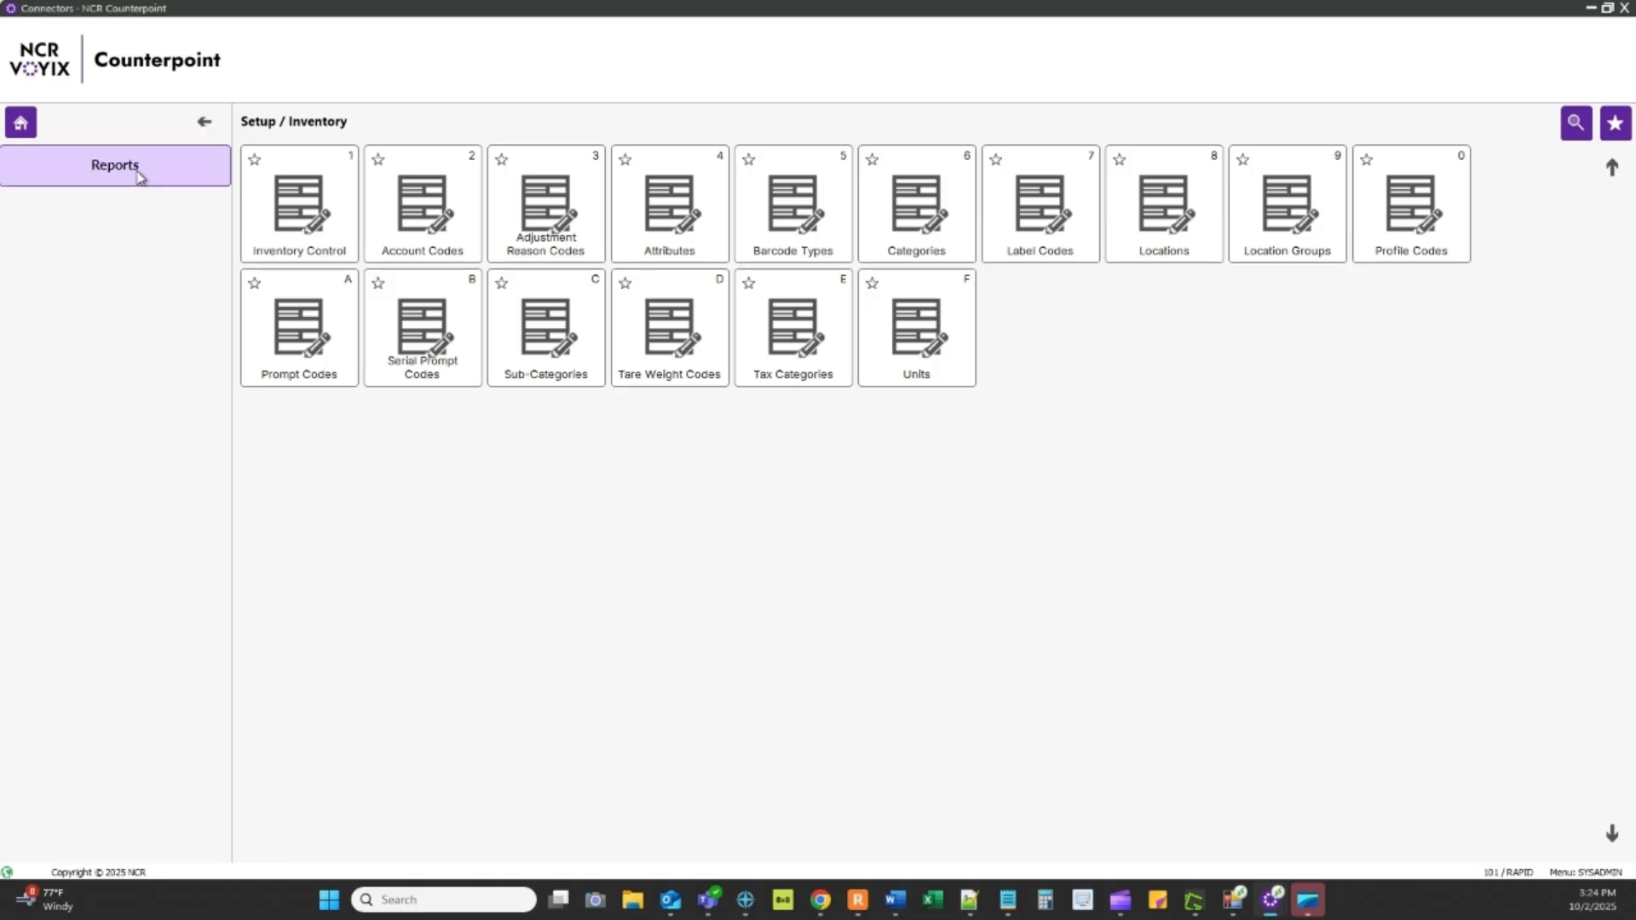
Reopen the ShipStation Configuration from the connectors and examine the available order weight units without changing the selection.
left_click(22, 122)
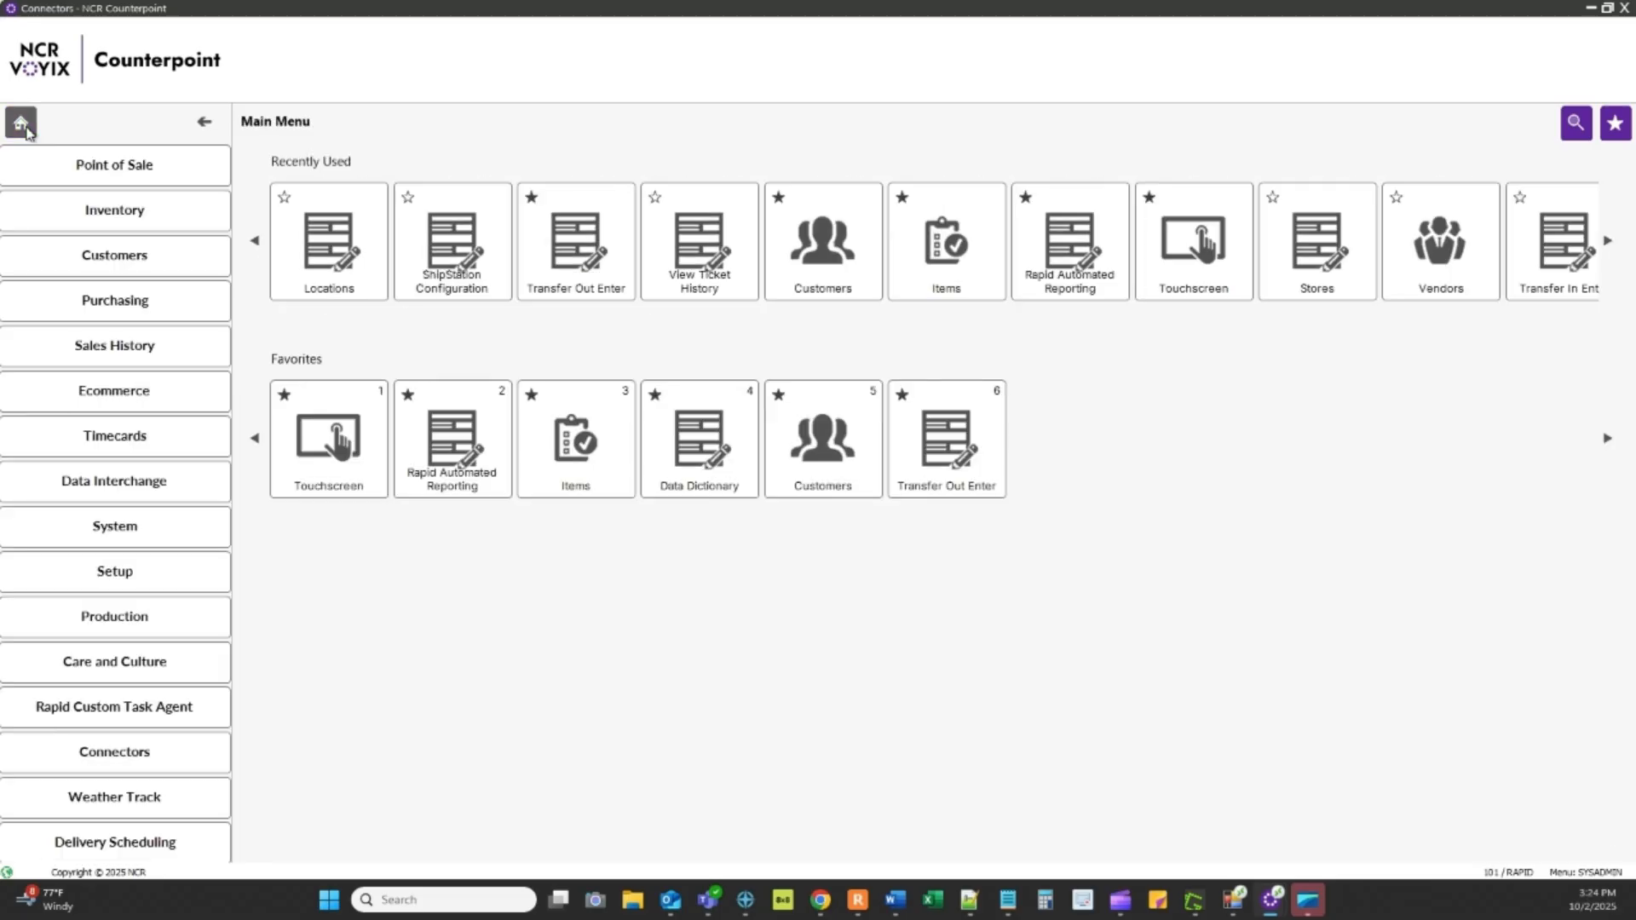
left_click(161, 753)
left_click(140, 482)
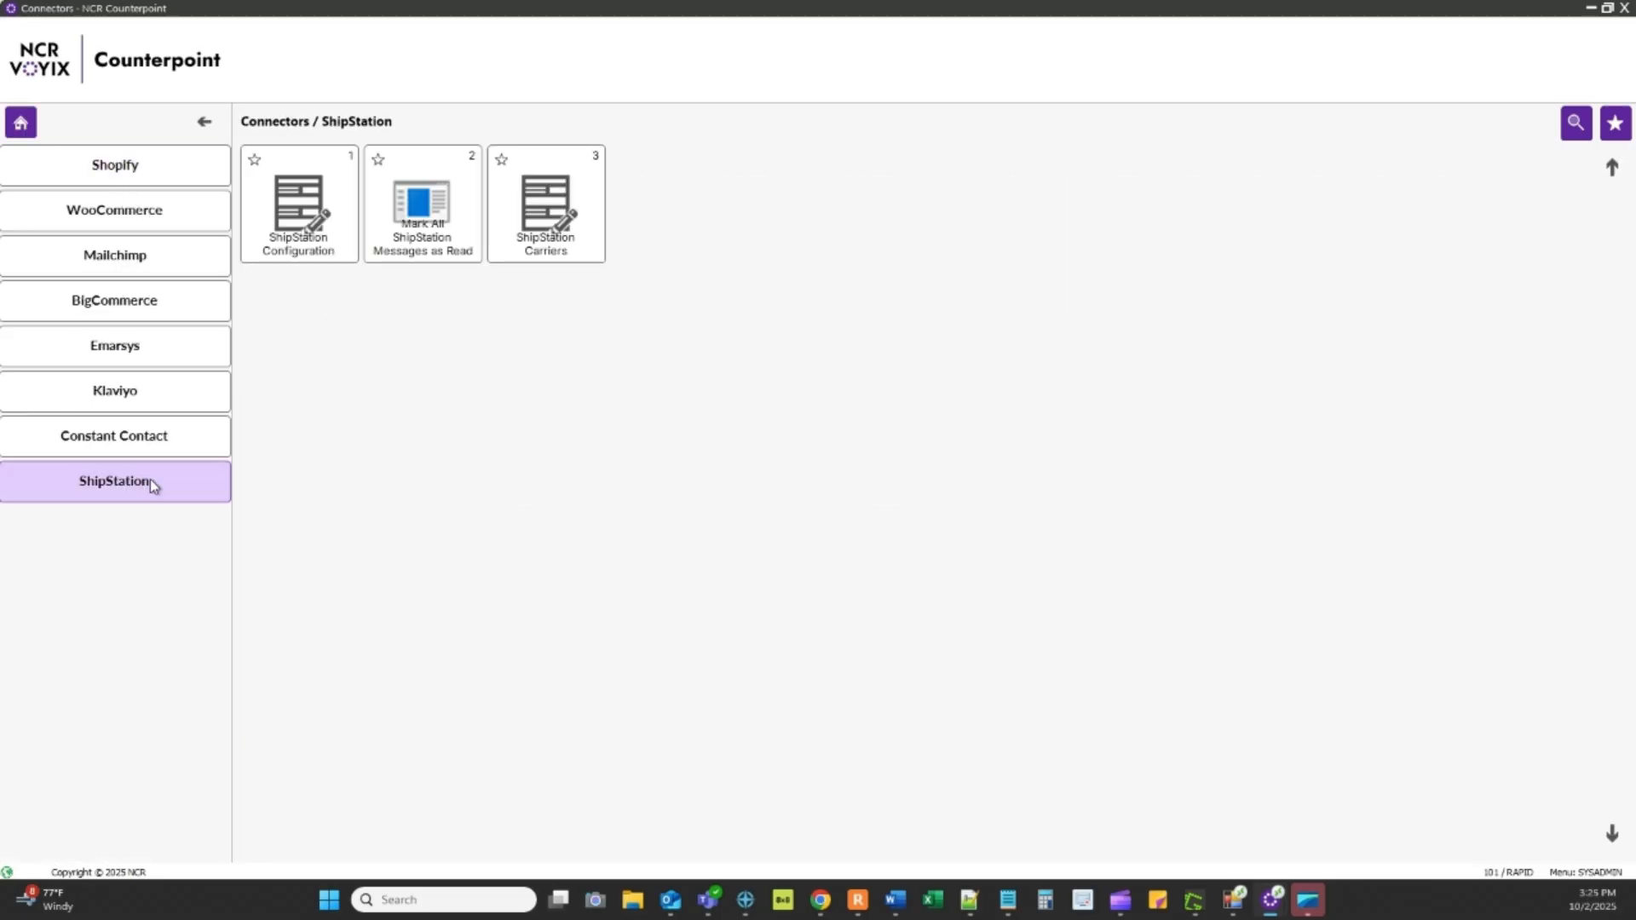
left_click(324, 232)
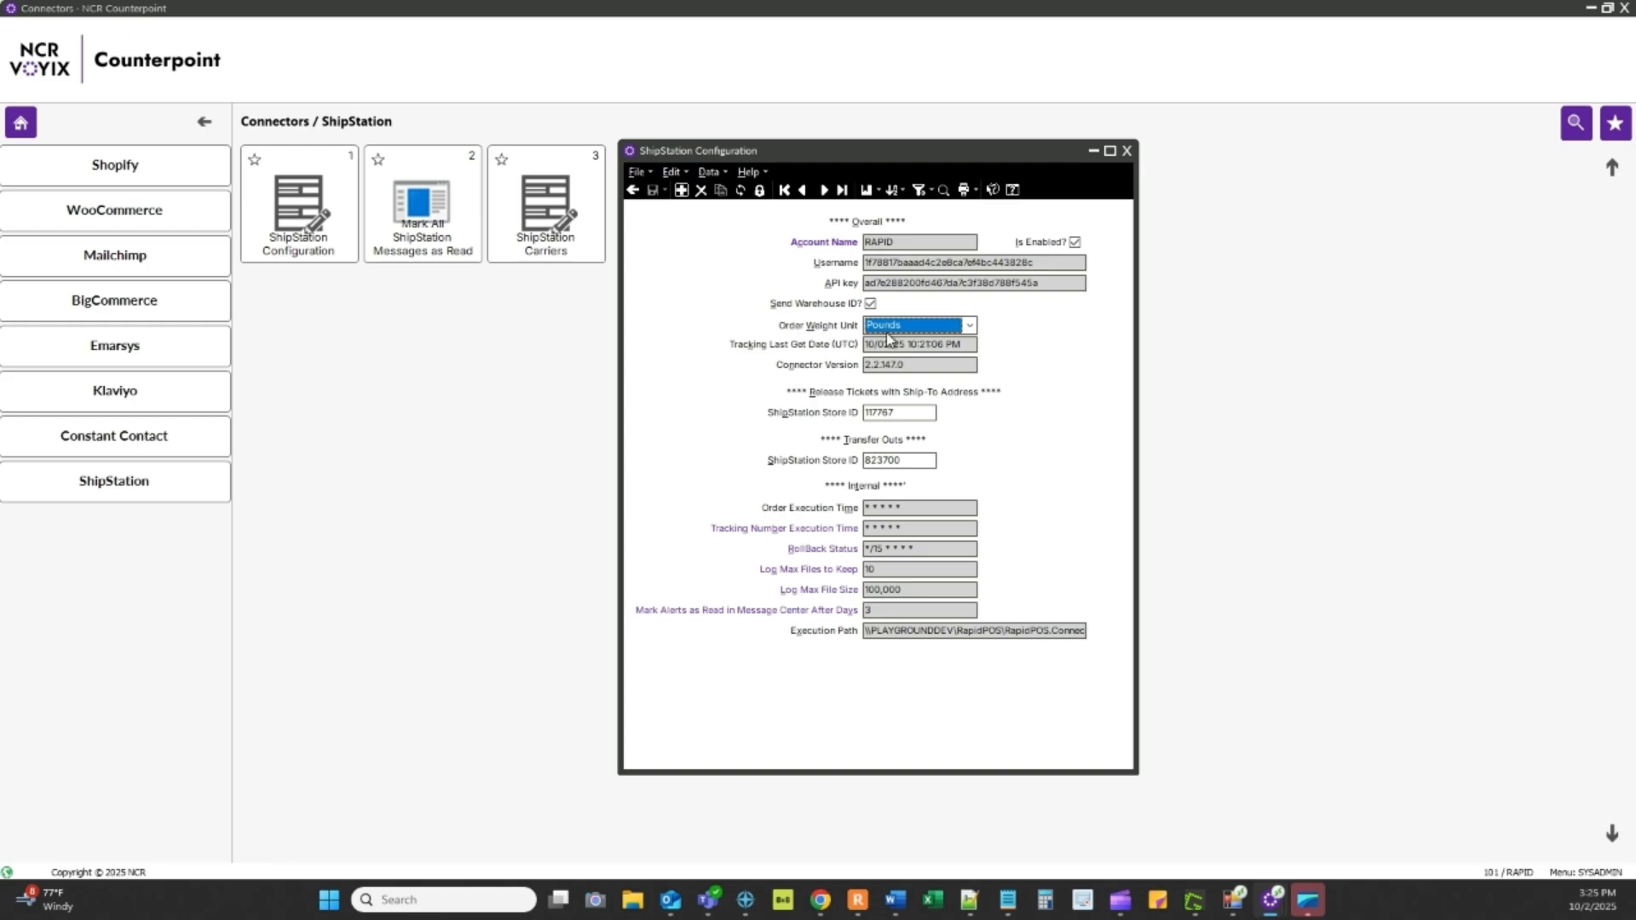
left_click(970, 325)
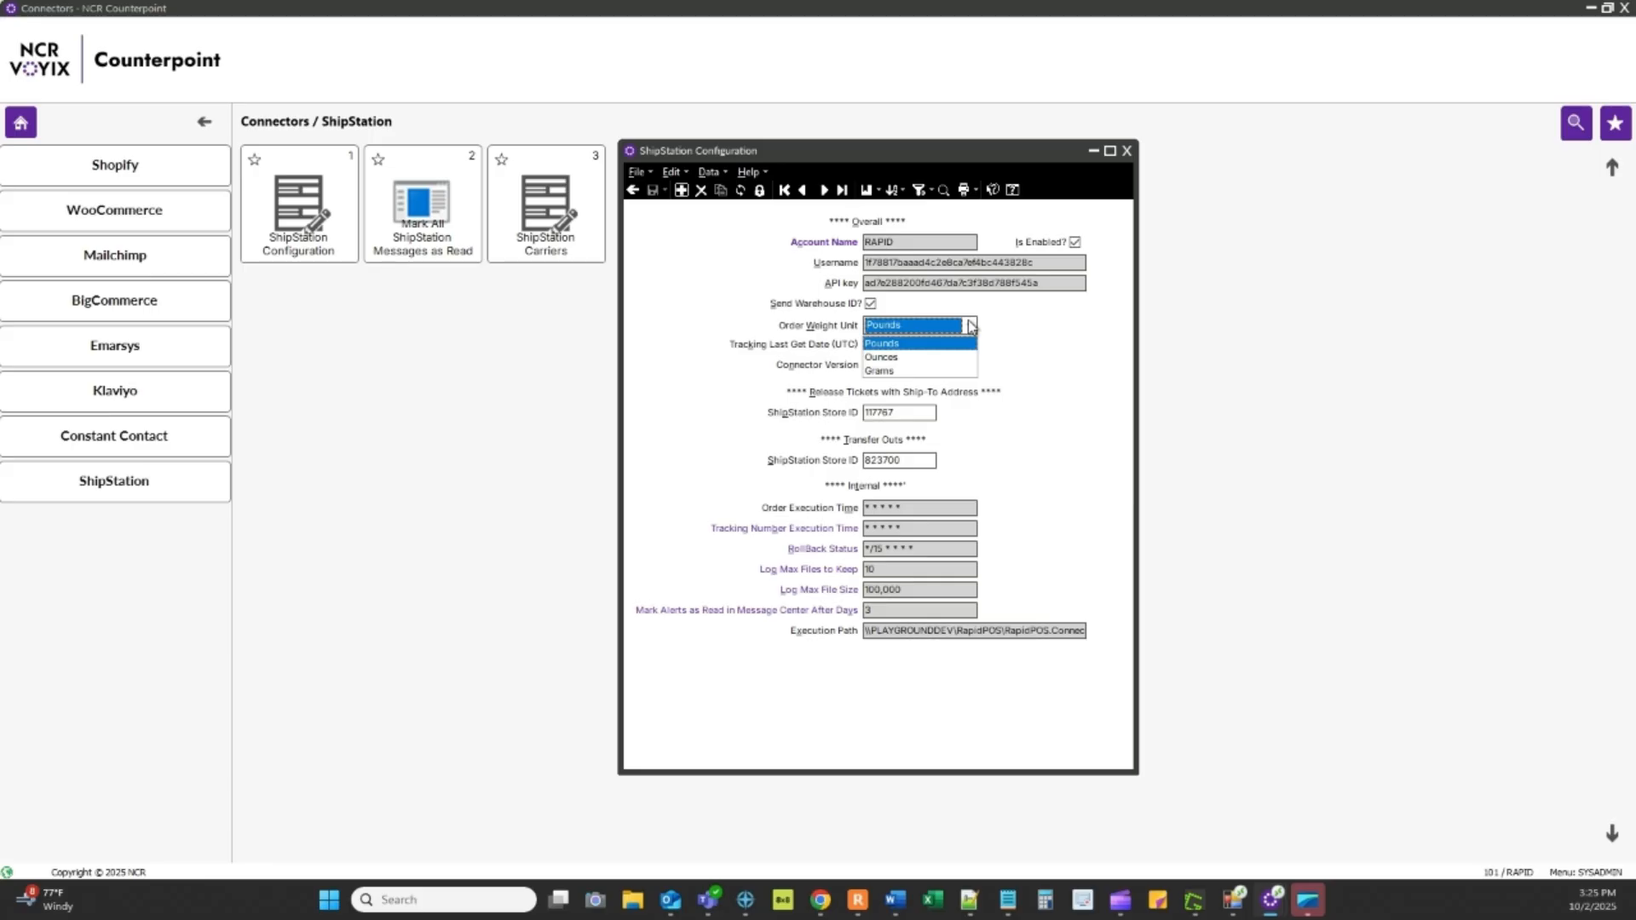
left_click(969, 325)
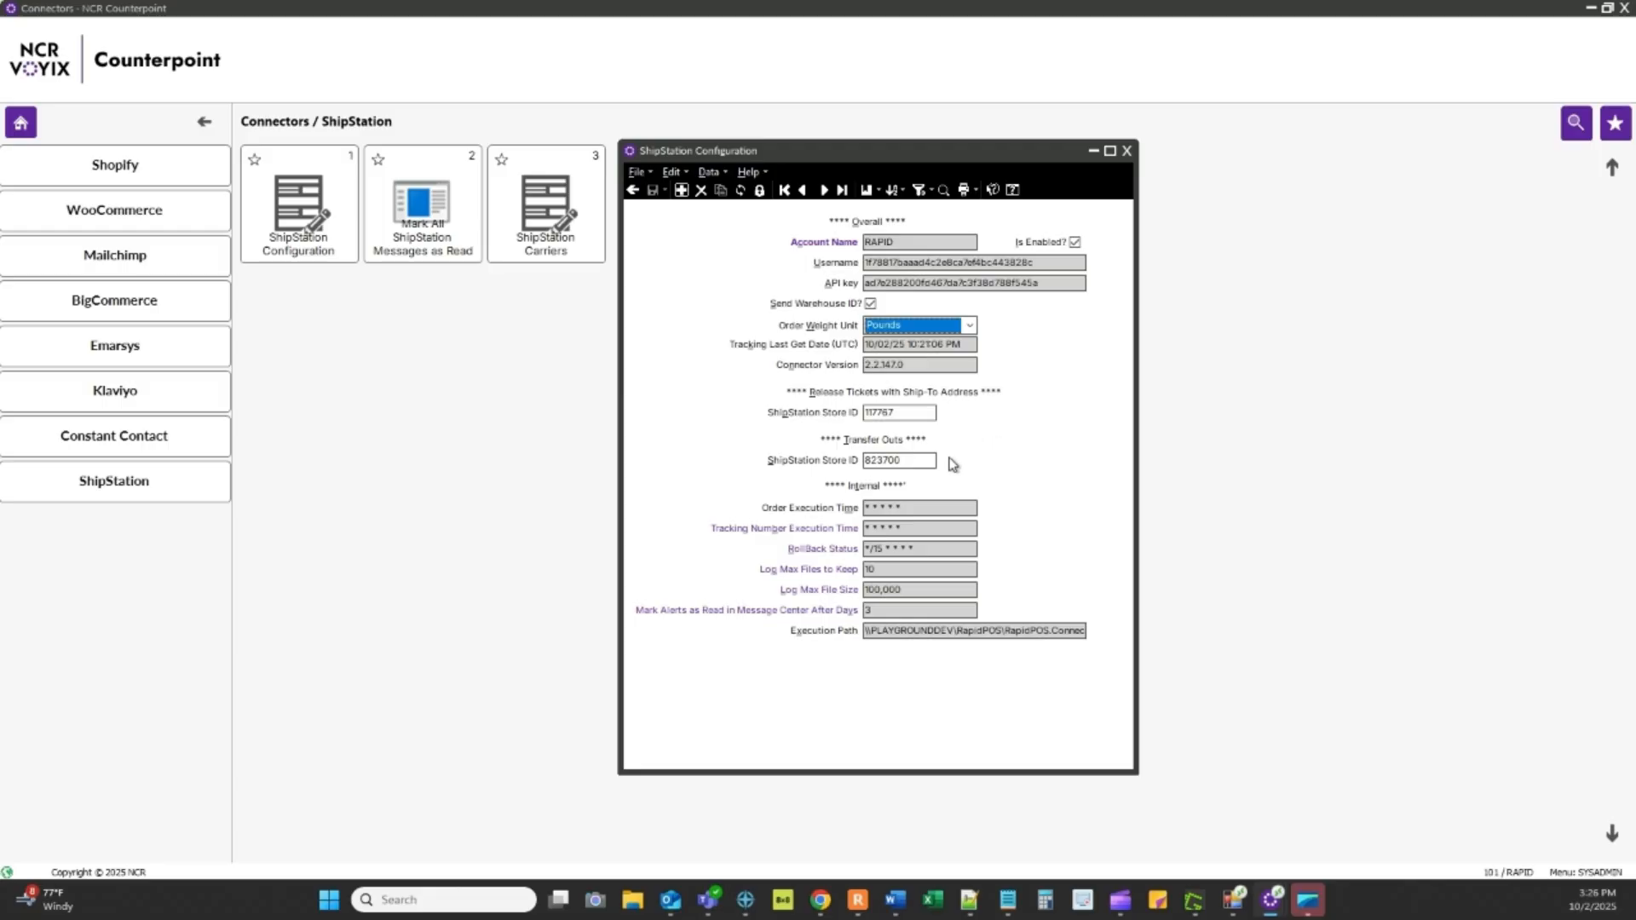
Switch to ShipStation to review the connected stores in Store Setup, and return to Counterpoint's ShipStation Configuration.
left_click(820, 900)
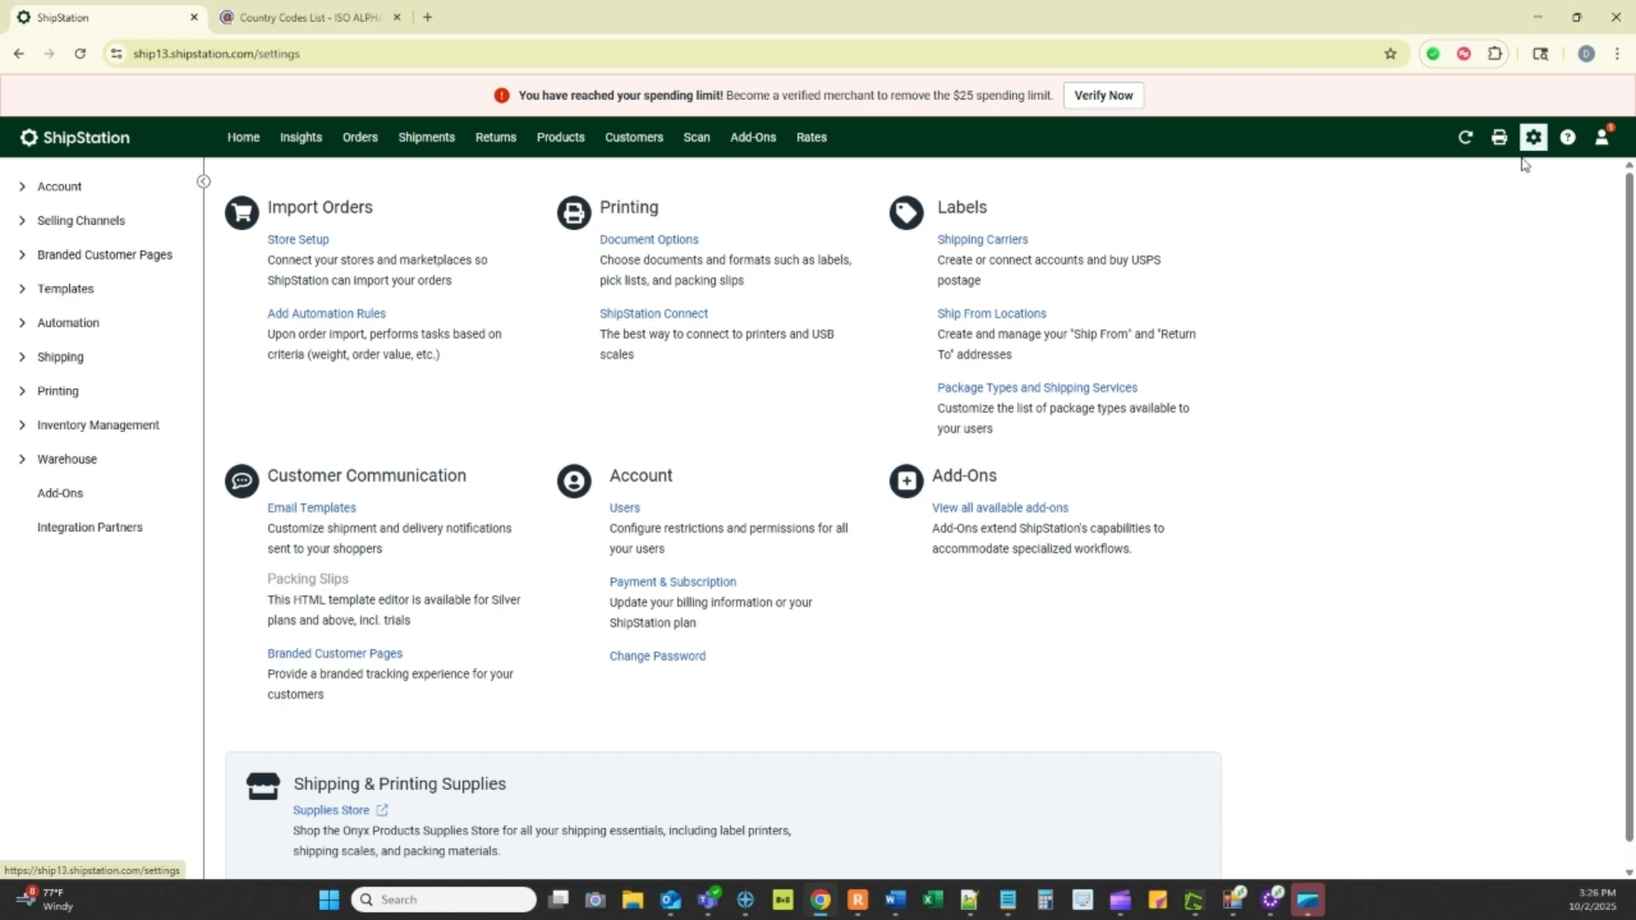
left_click(300, 241)
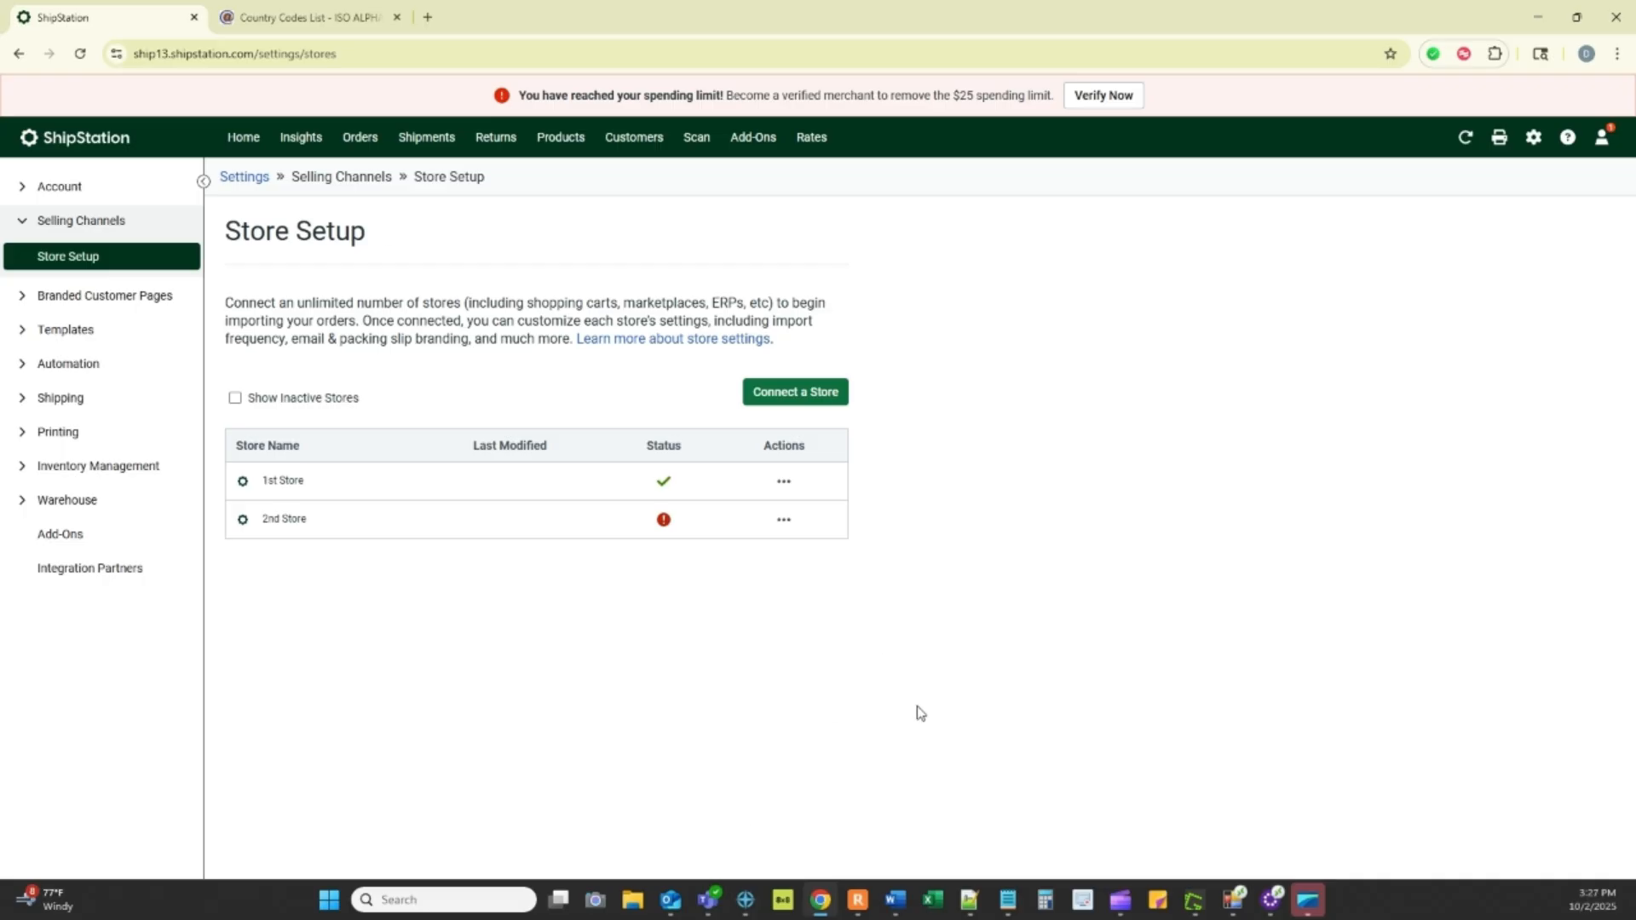
mouse_move(1271, 908)
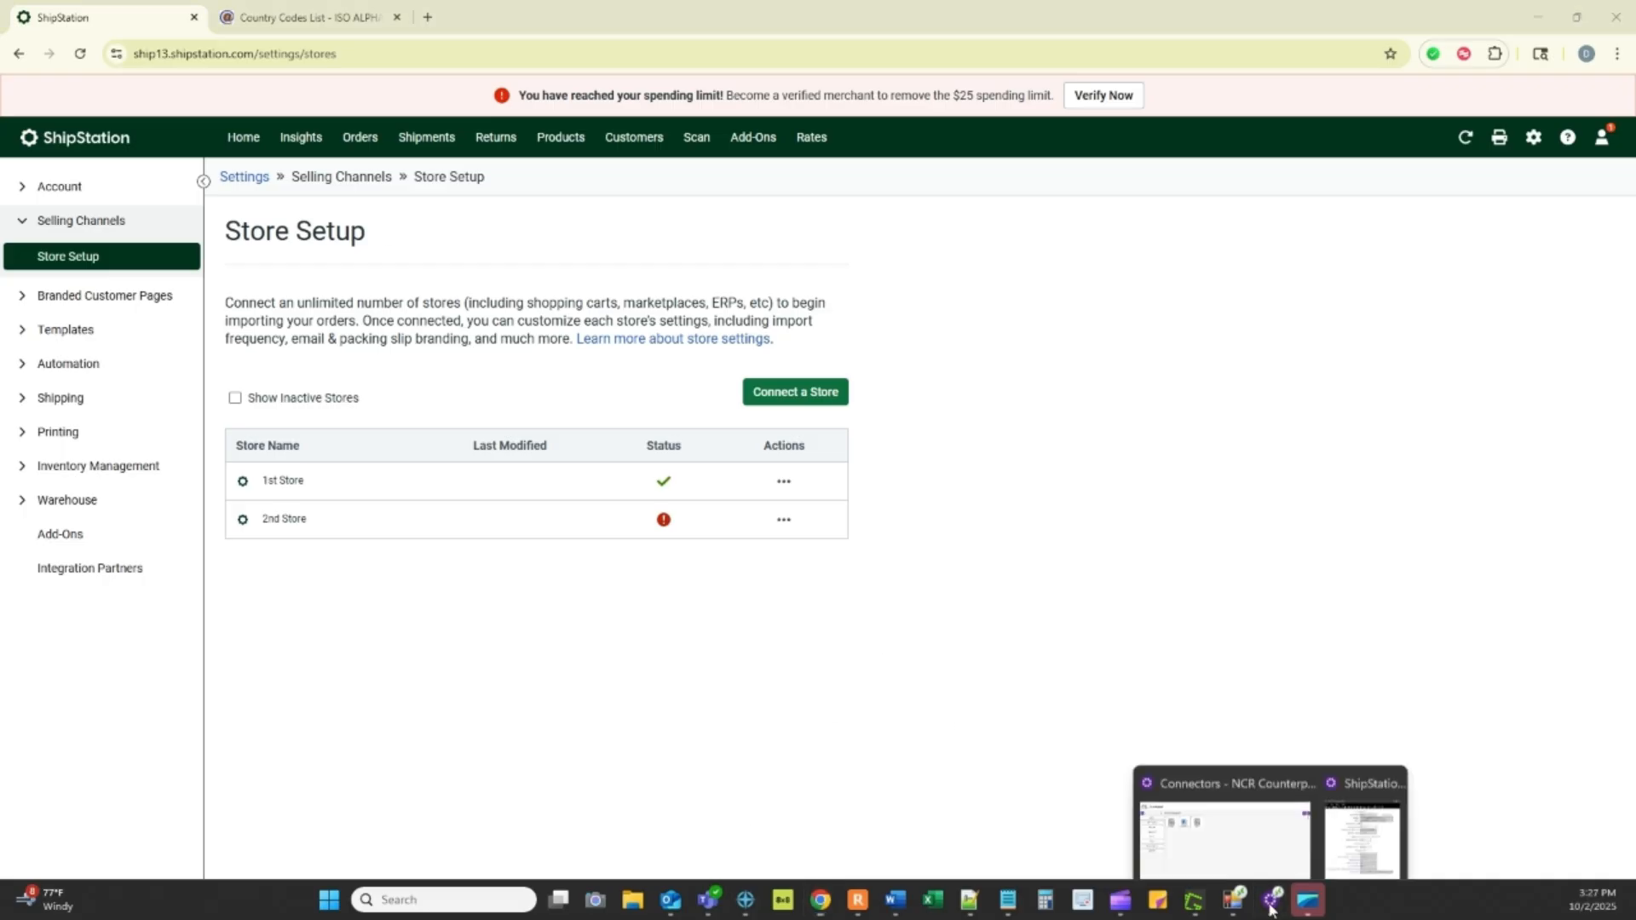
left_click(1249, 836)
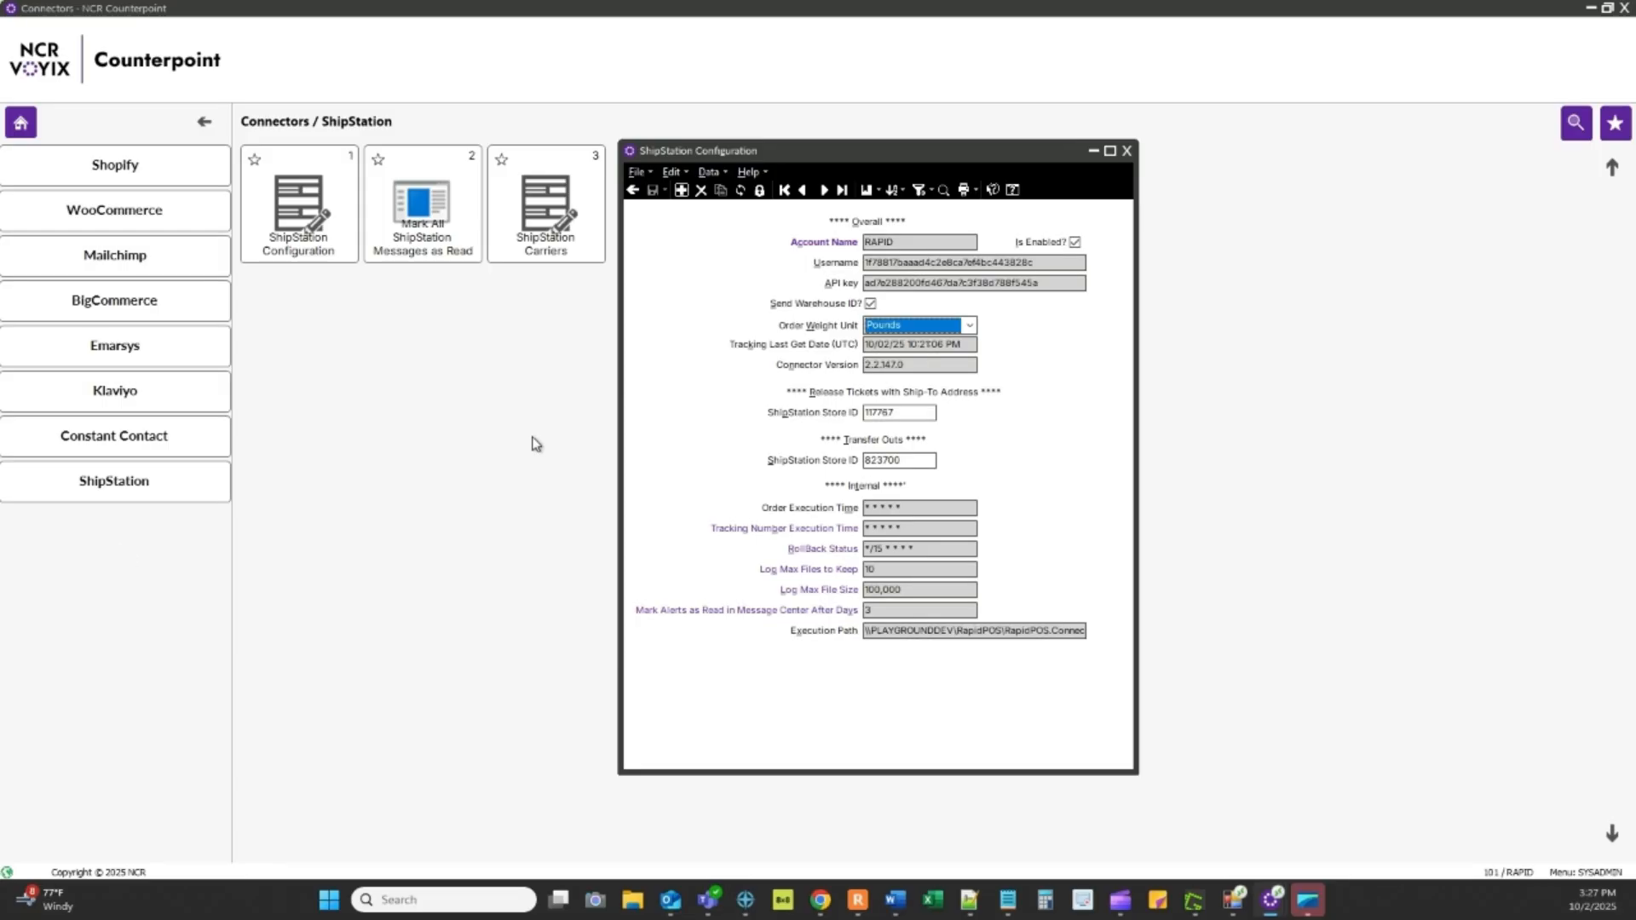
Leave the connectors area and open the Ship-via Codes form from the system setup.
left_click(205, 126)
left_click(206, 126)
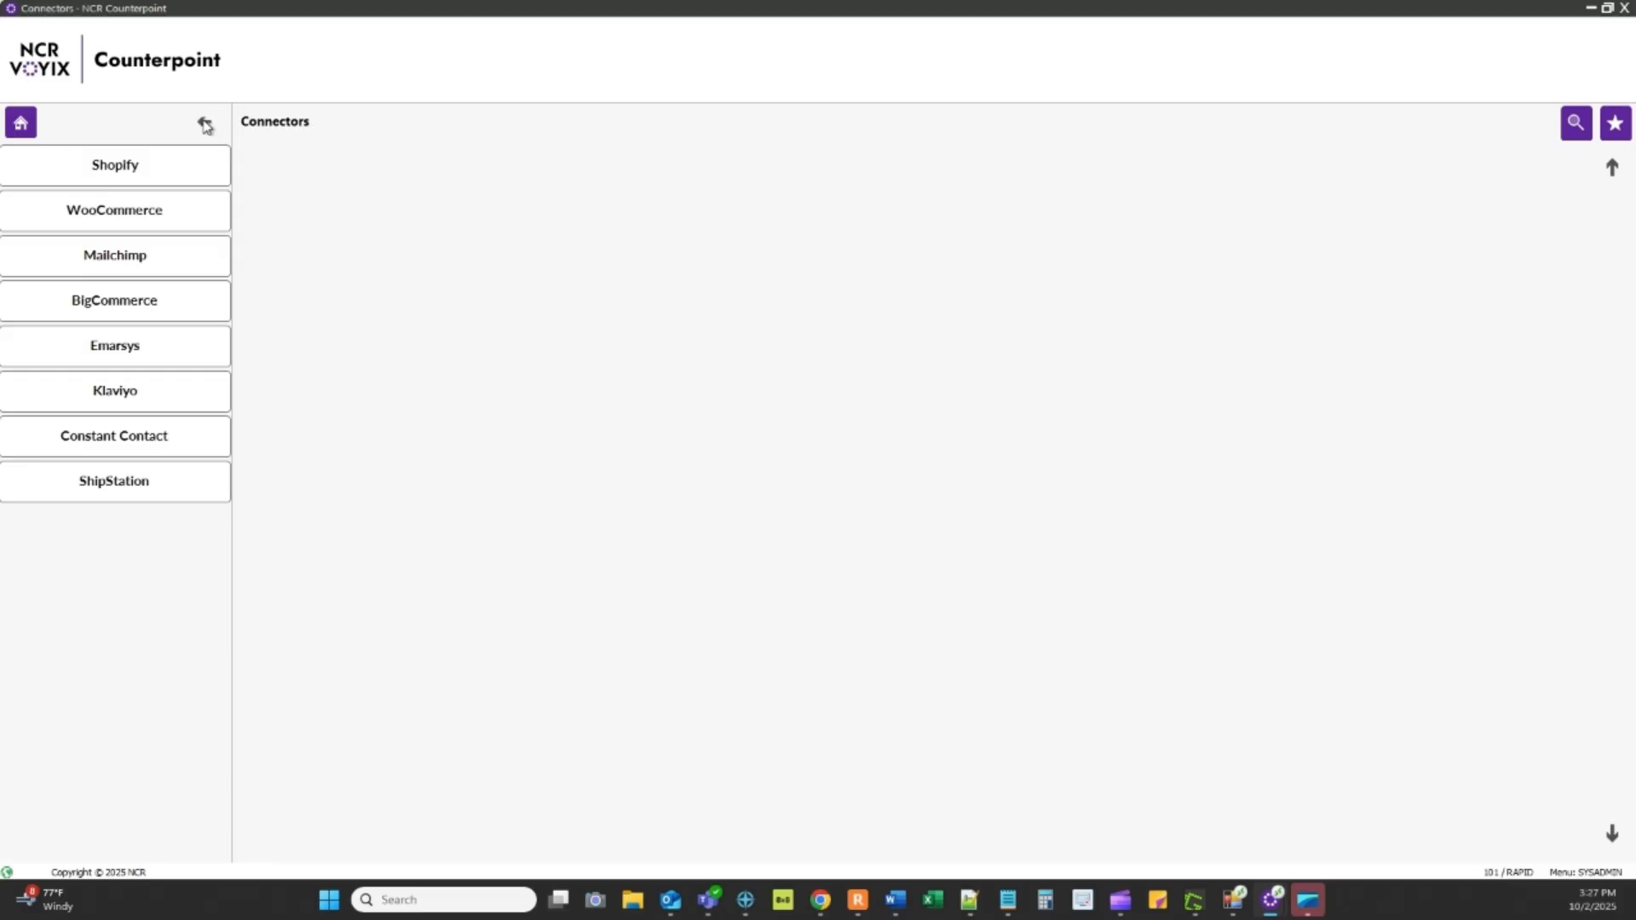
left_click(29, 129)
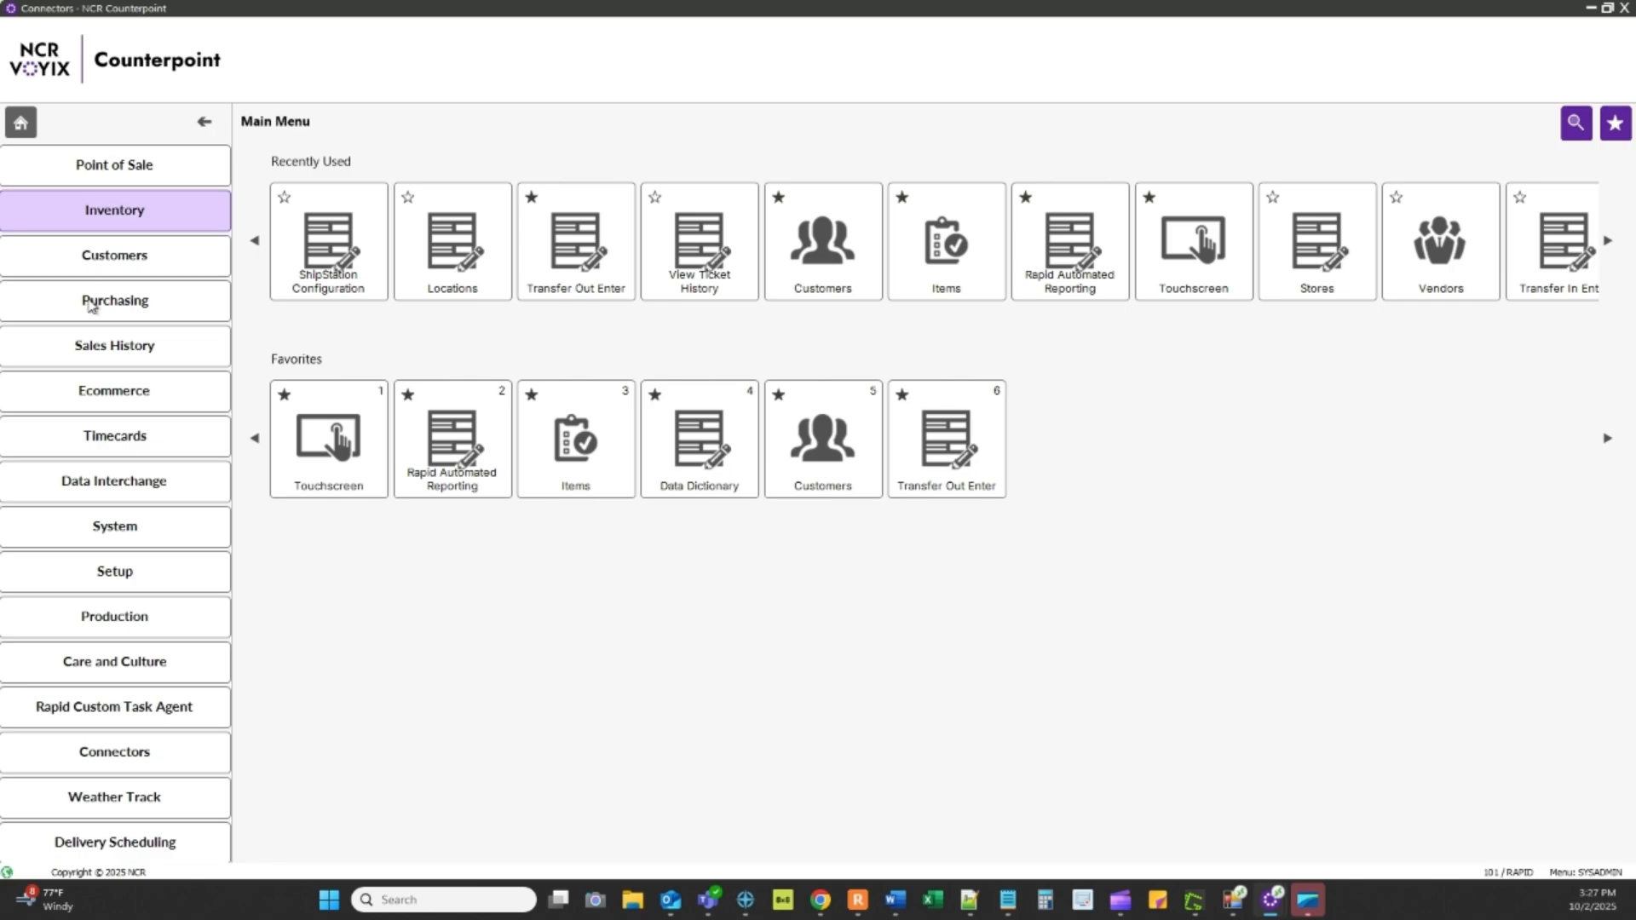
left_click(136, 579)
left_click(142, 177)
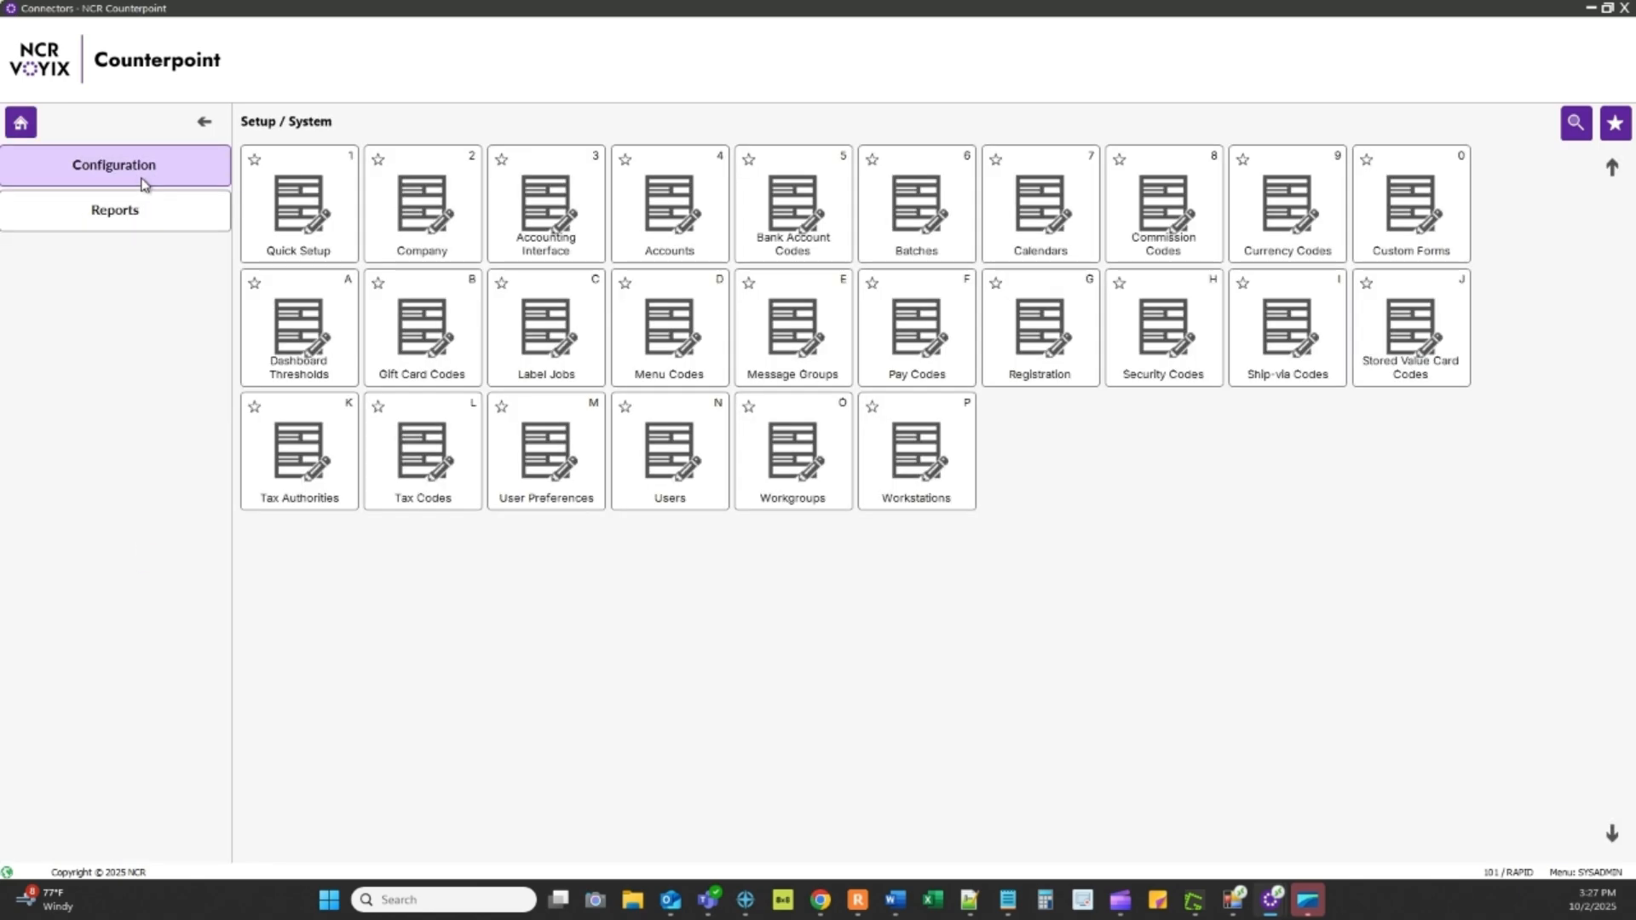
left_click(1288, 339)
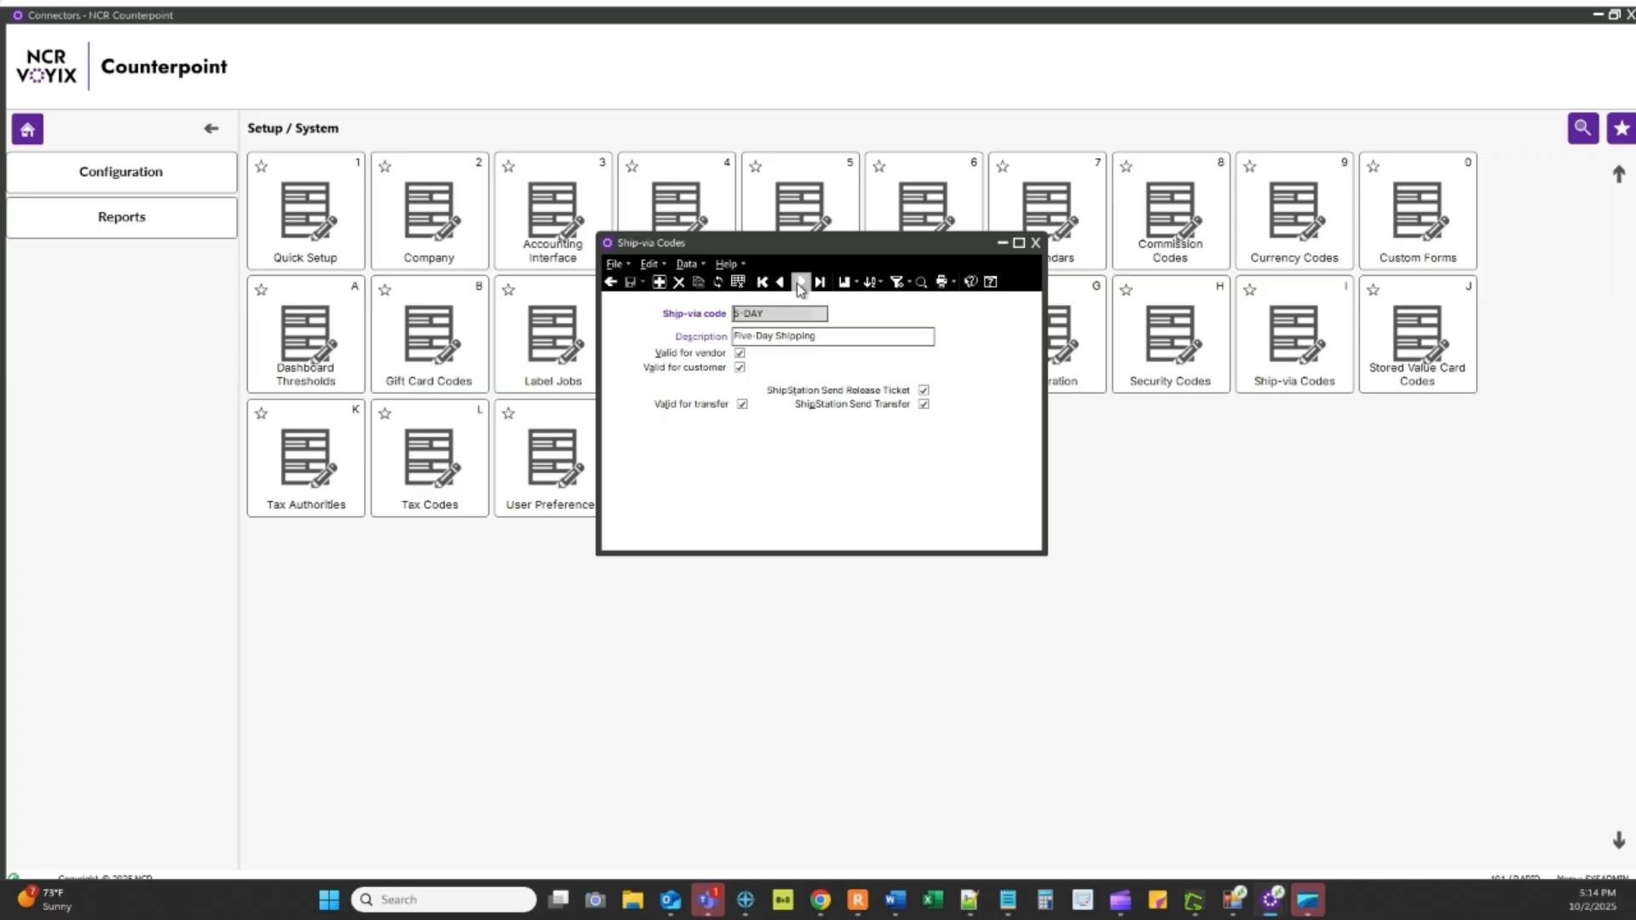
Browse the ship-via code records and switch them to table view to compare their ShipStation send options.
left_click(799, 282)
left_click(801, 282)
left_click(649, 264)
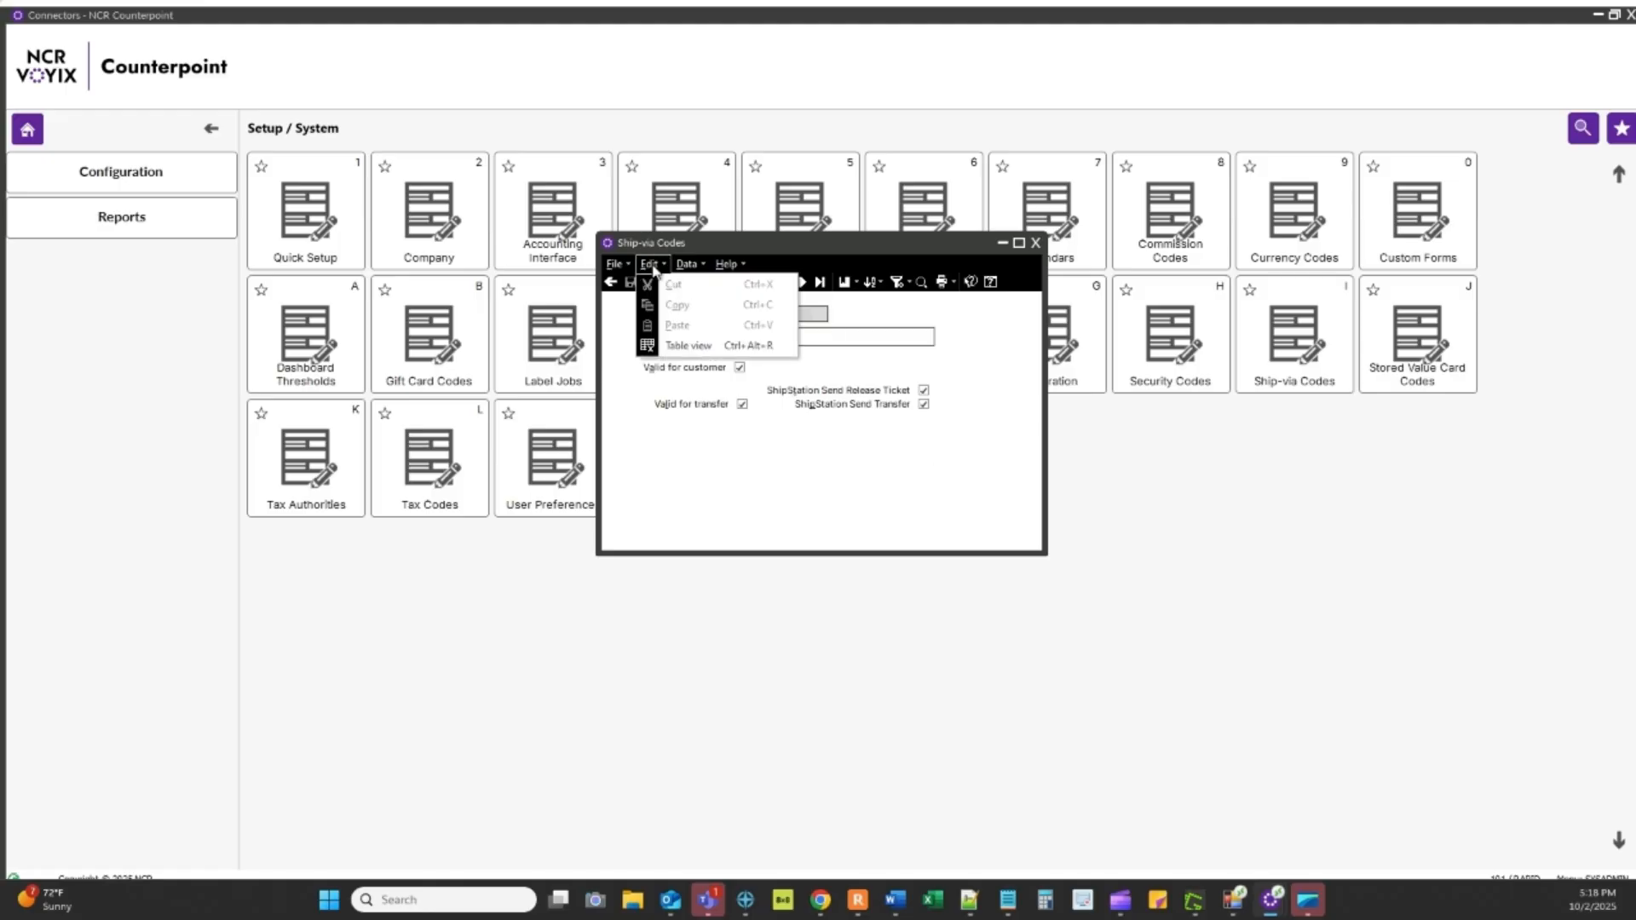
left_click(667, 346)
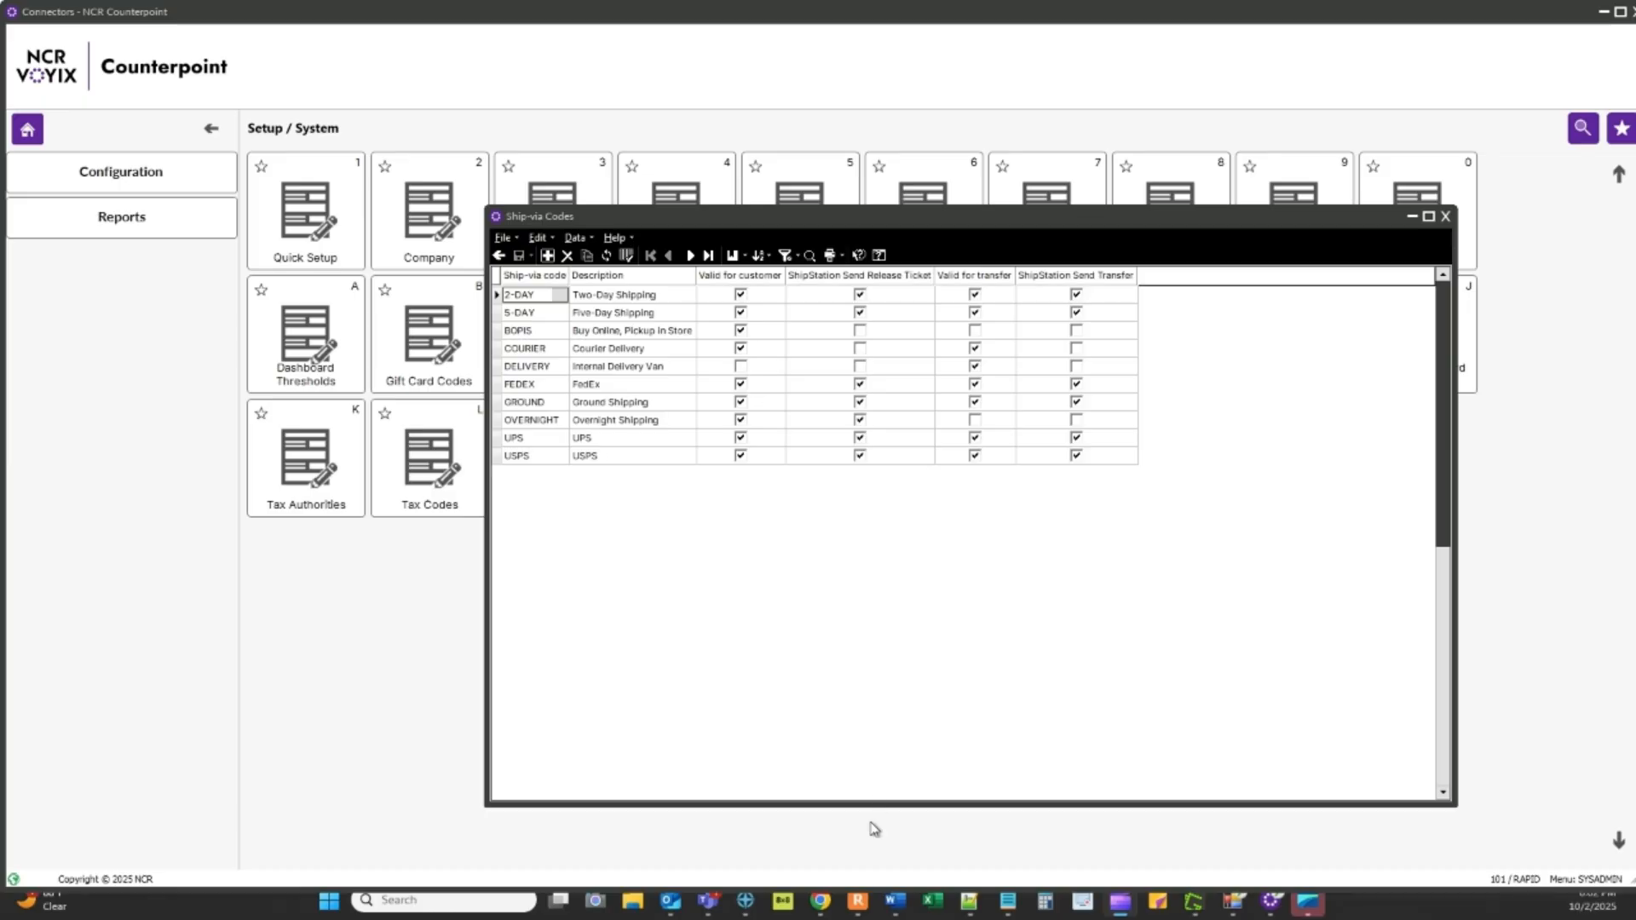
Switch to ShipStation and examine the shipping services available for the open 2-DAY order, keeping FedEx 2Day® as the service.
left_click(820, 901)
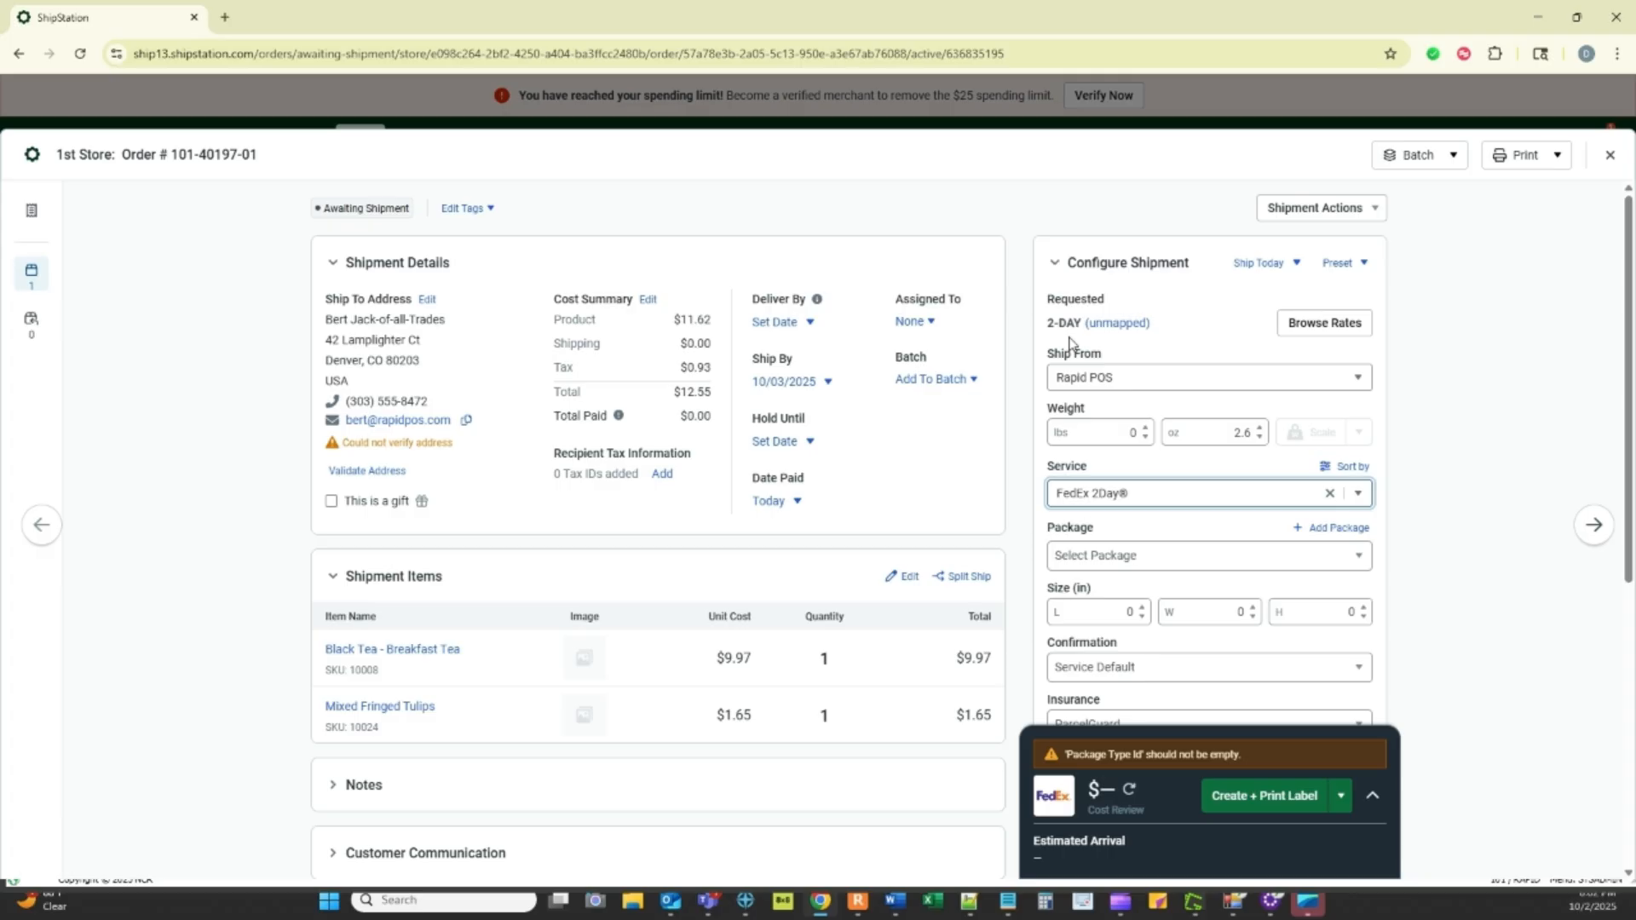
left_click(1146, 499)
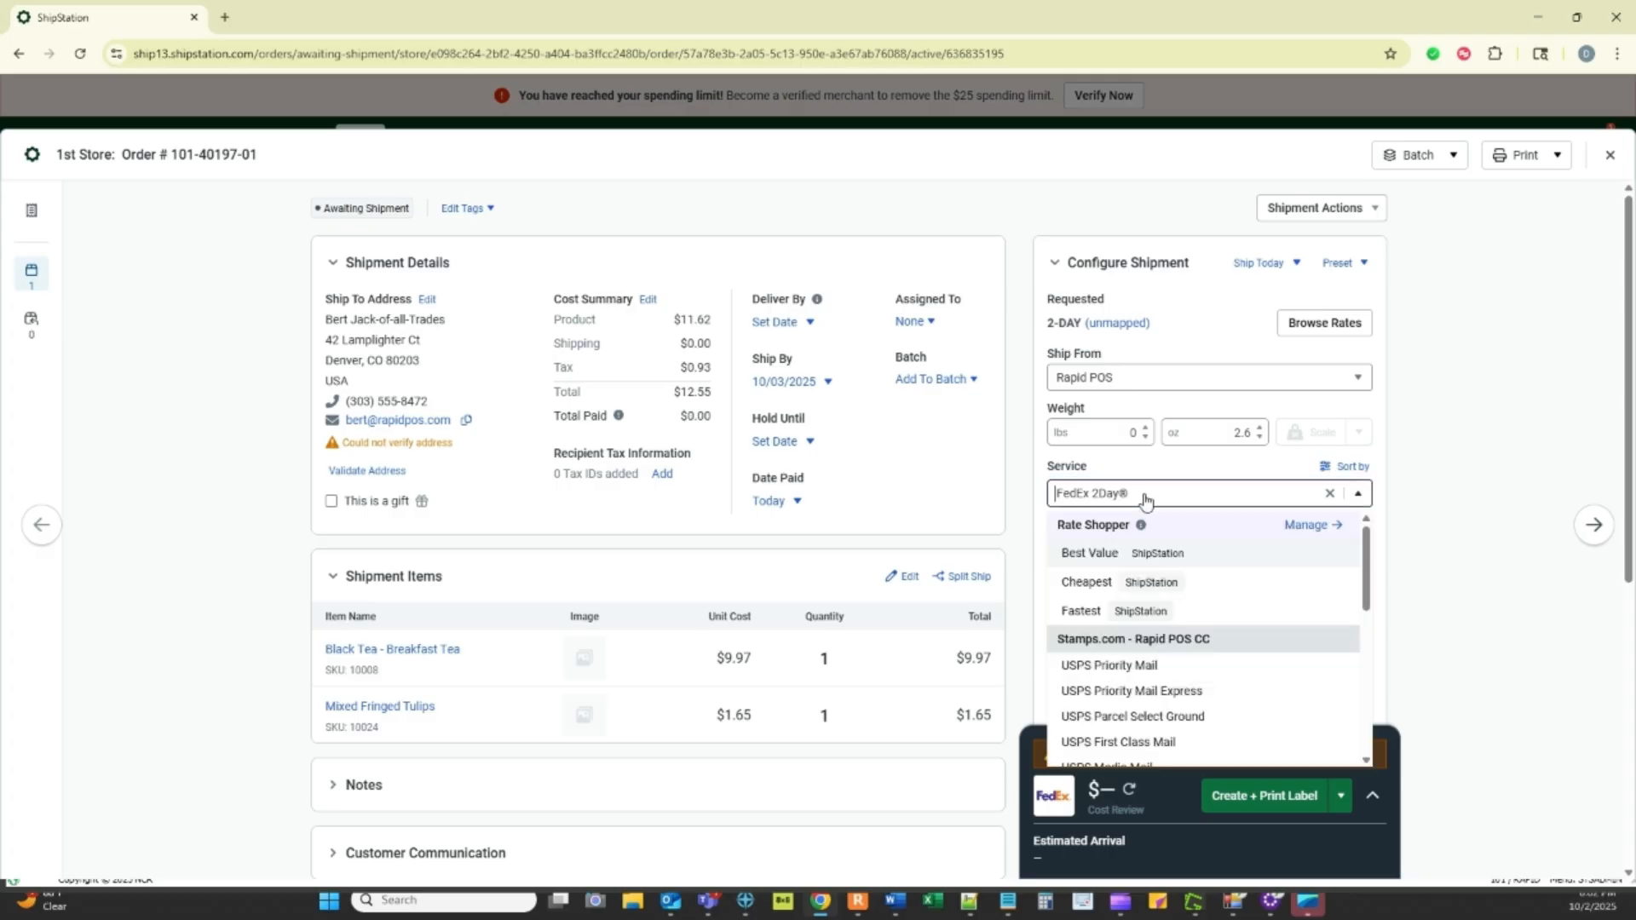
scroll(1149, 651, "down", 1)
scroll(1150, 652, "down", 5)
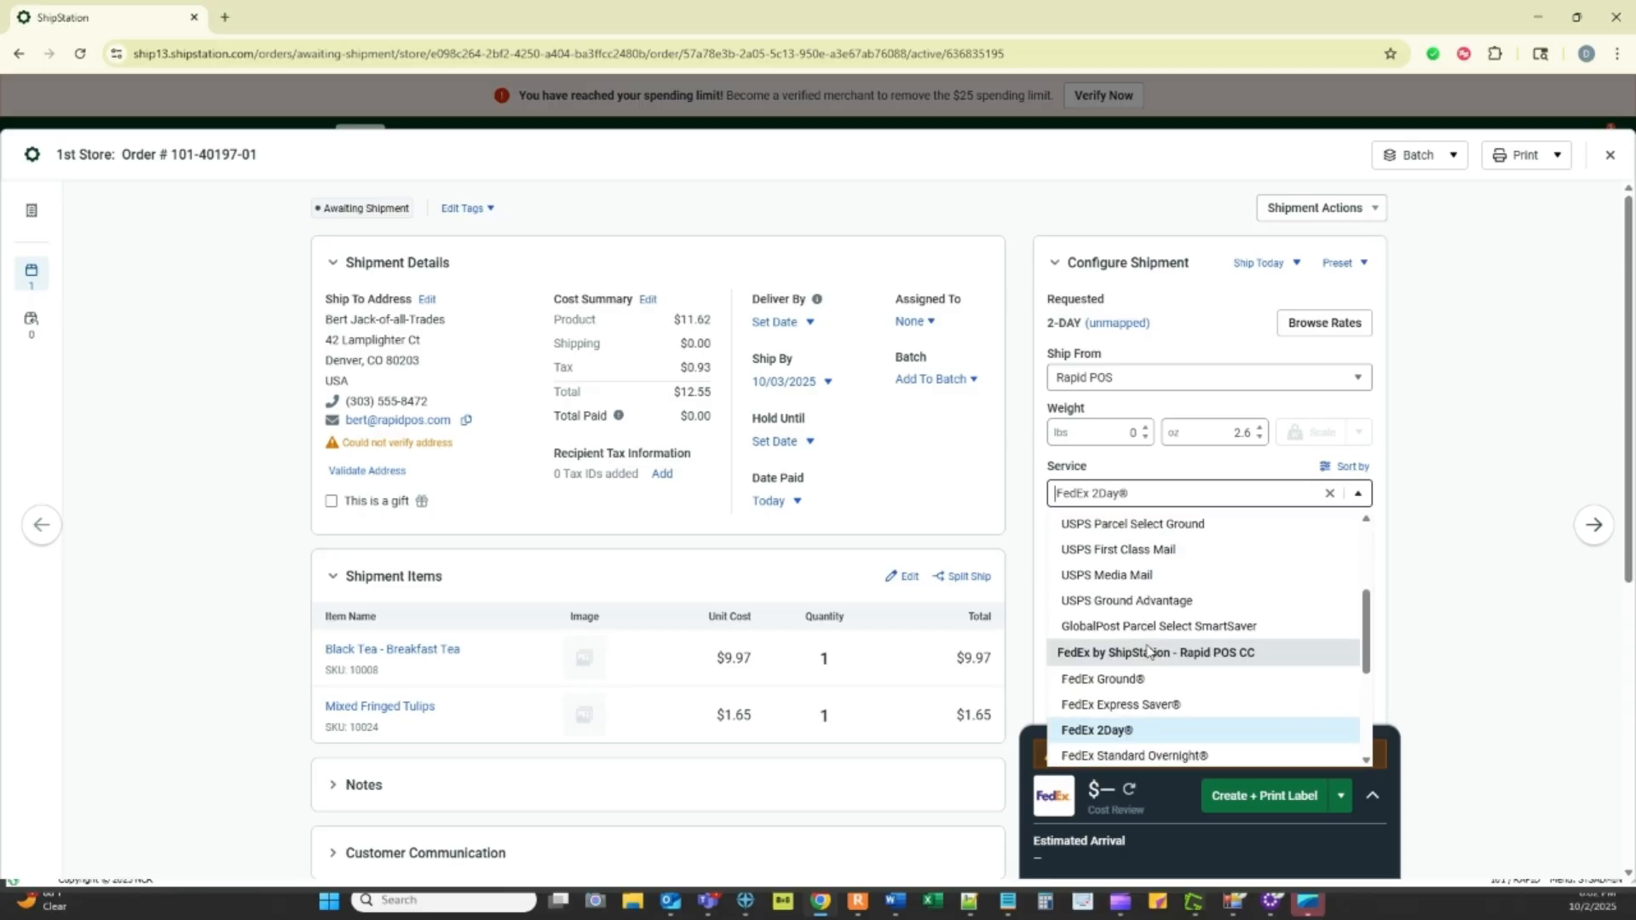
scroll(1152, 668, "down", 1)
scroll(1152, 669, "down", 1)
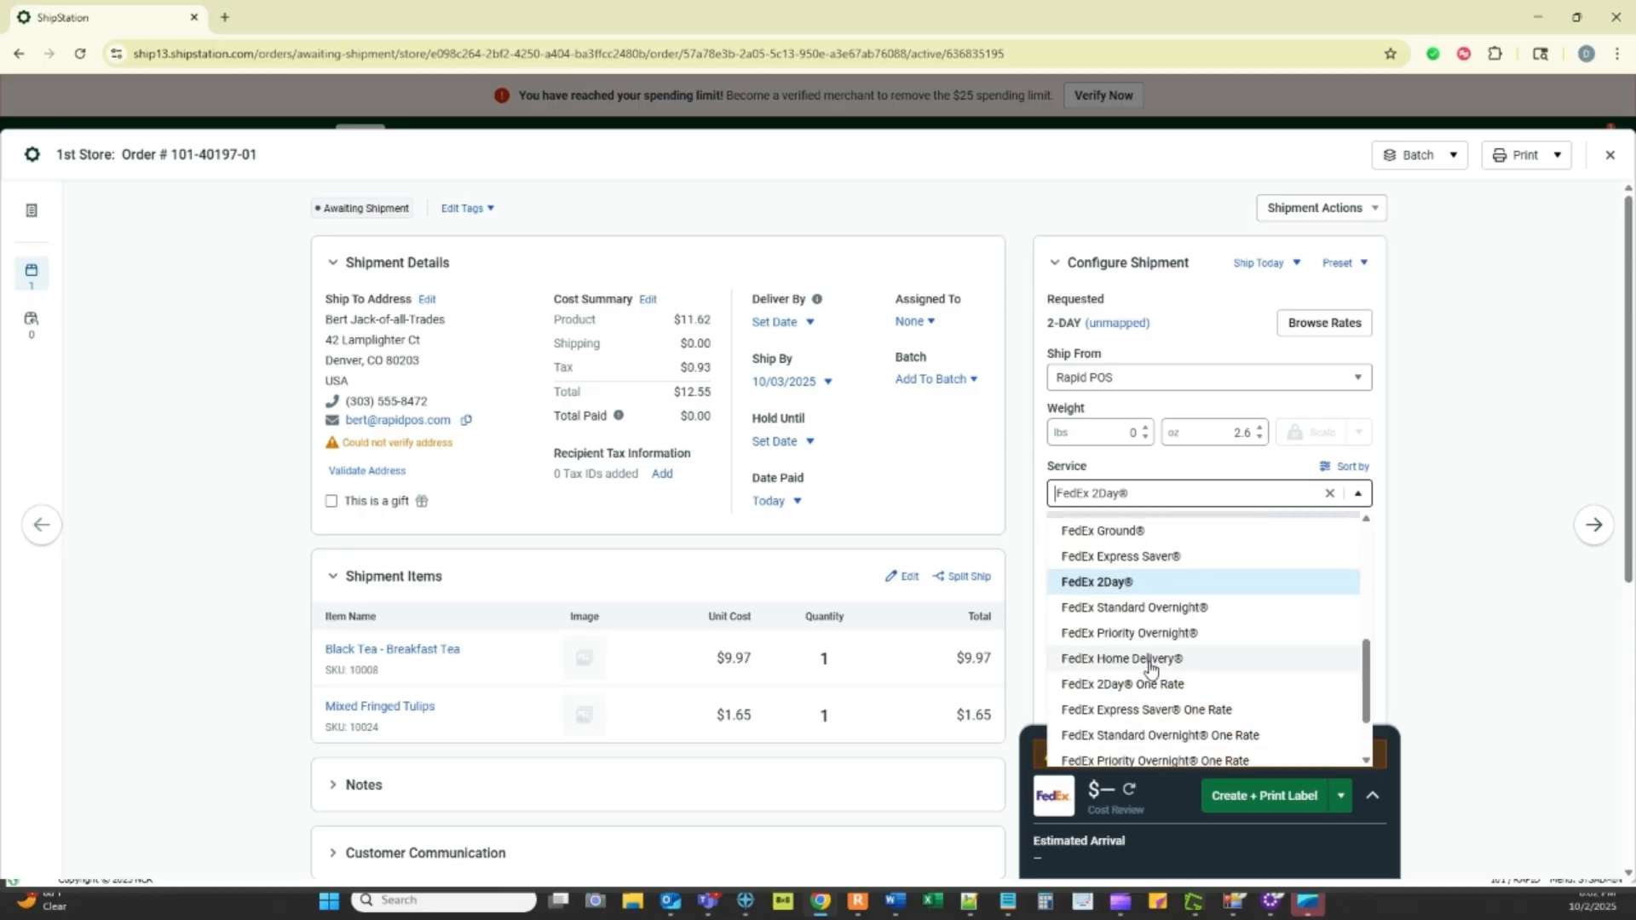
left_click(1127, 586)
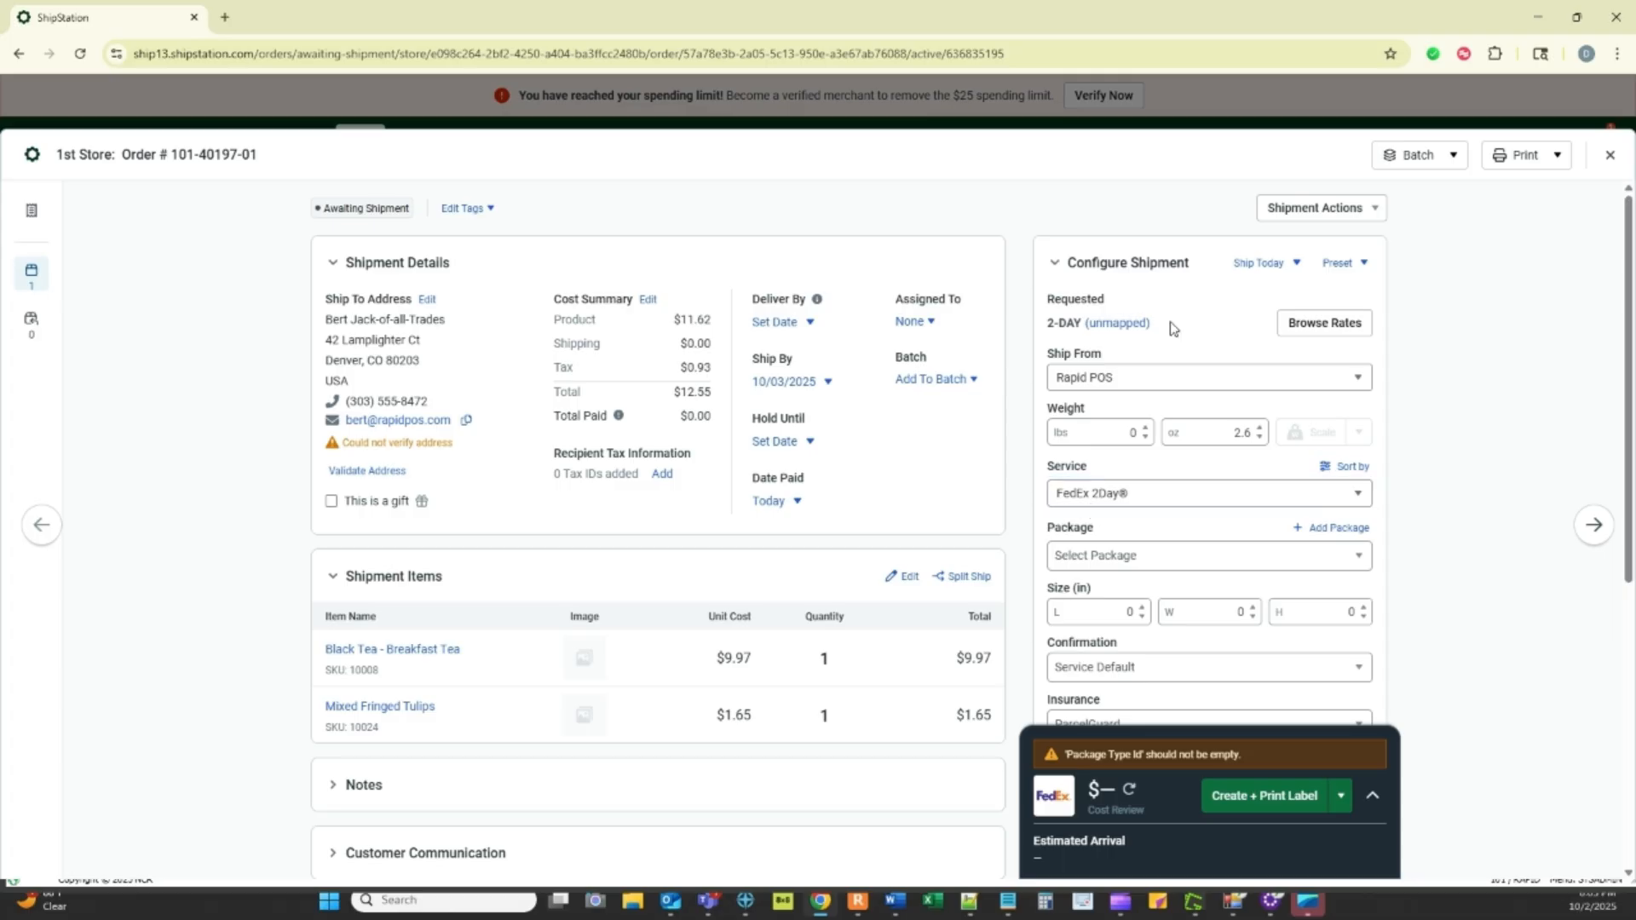
Return to Counterpoint's Ship-via Codes window and close it.
mouse_move(1271, 908)
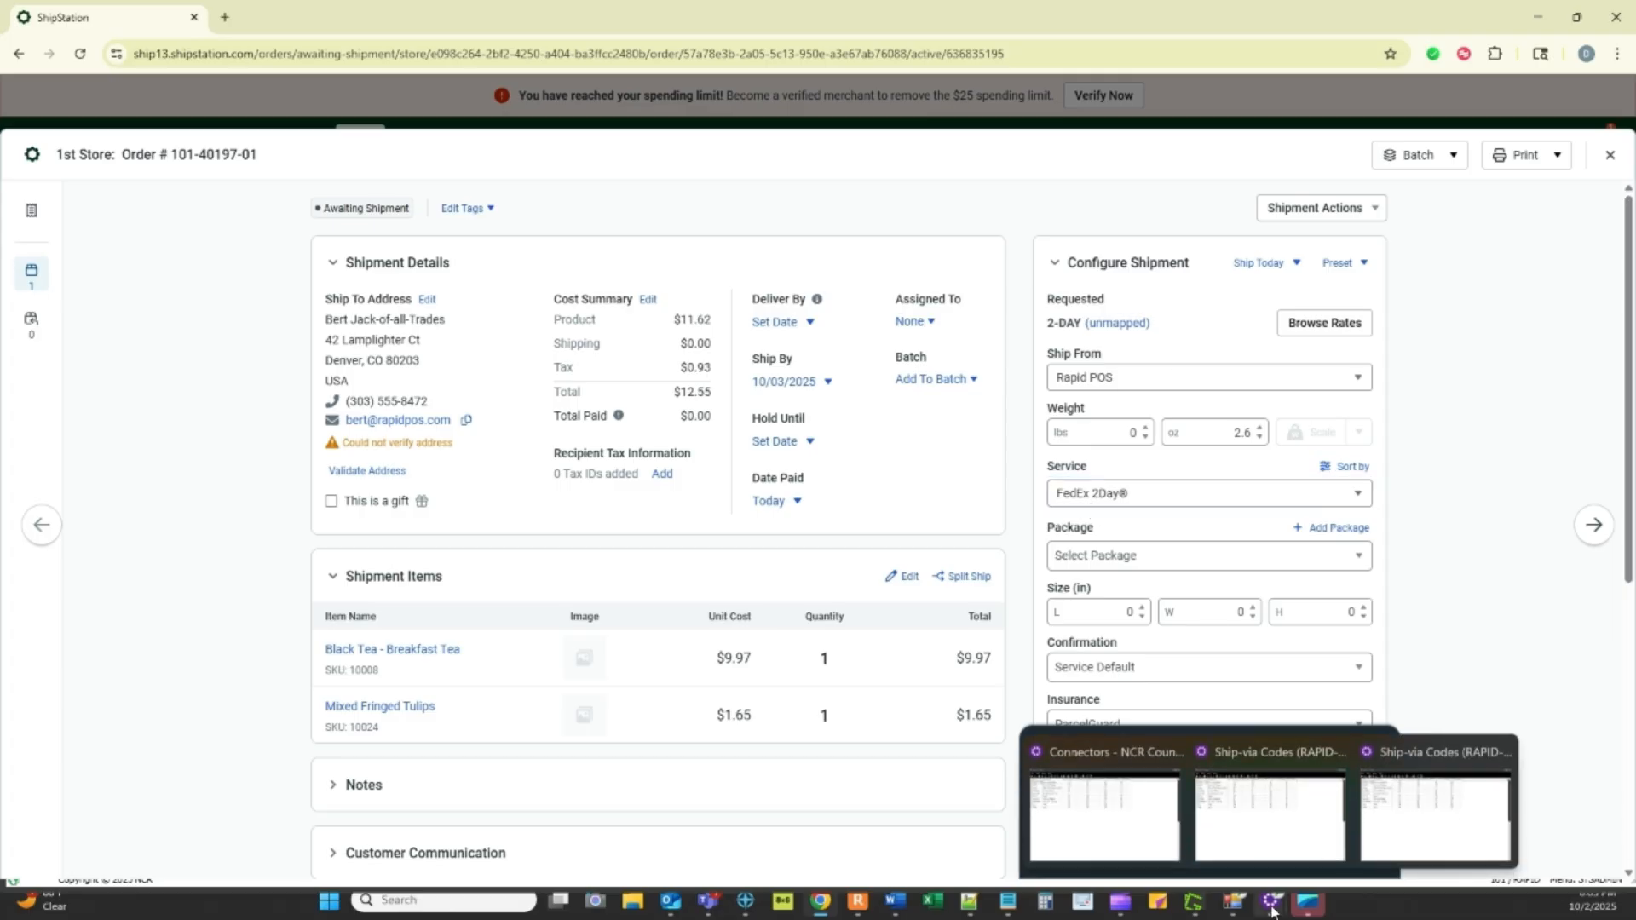
left_click(1269, 843)
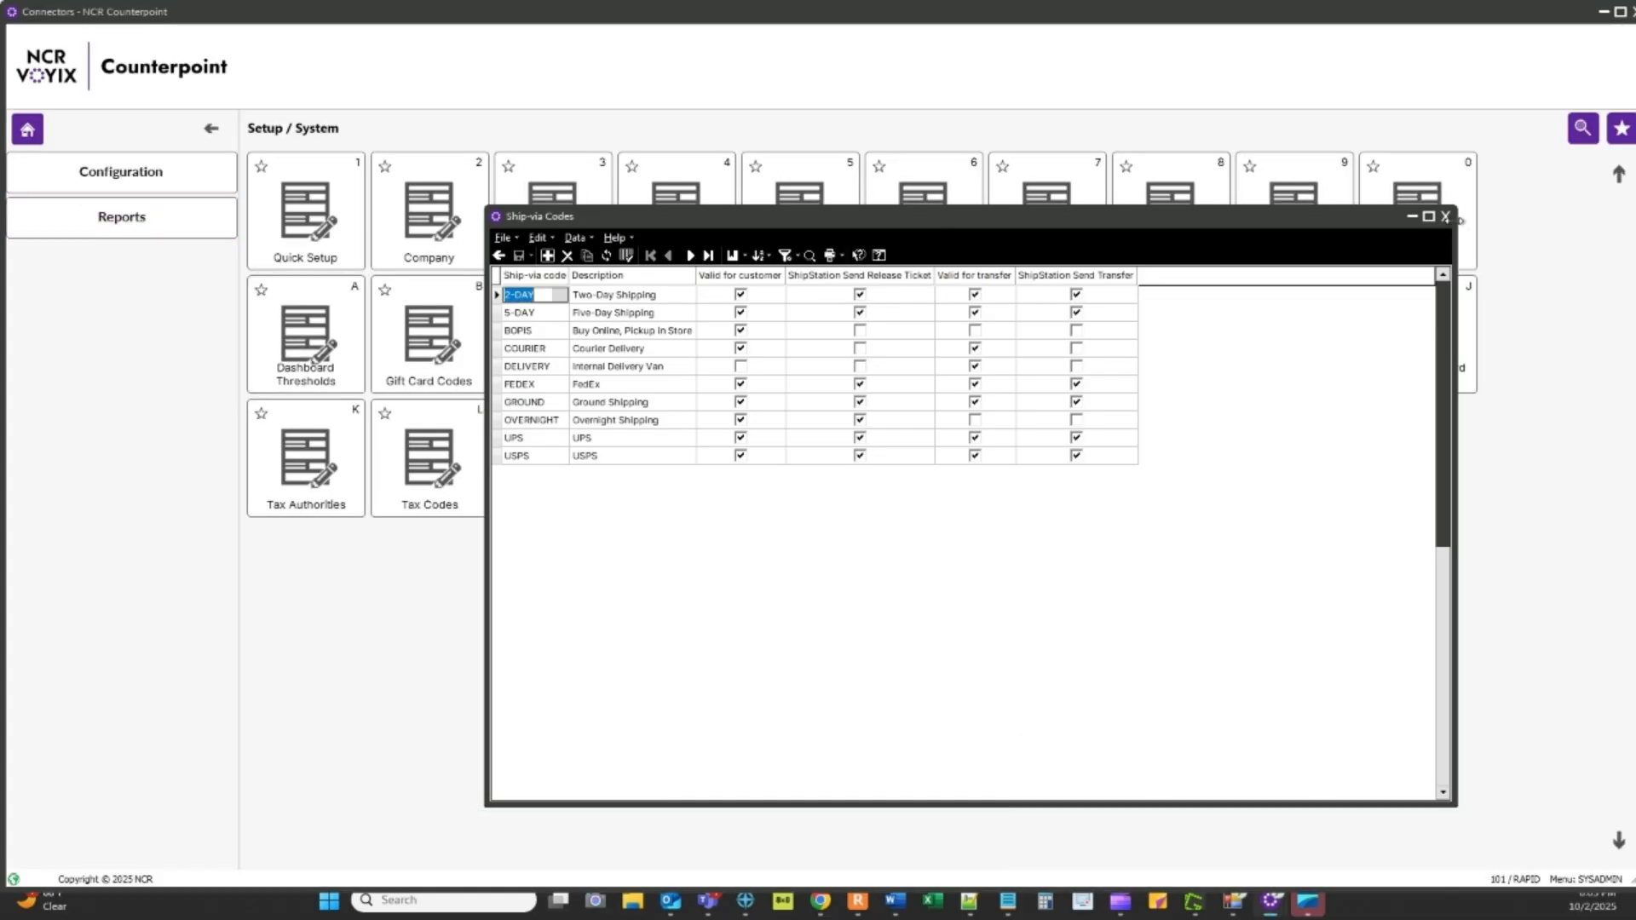
left_click(1445, 216)
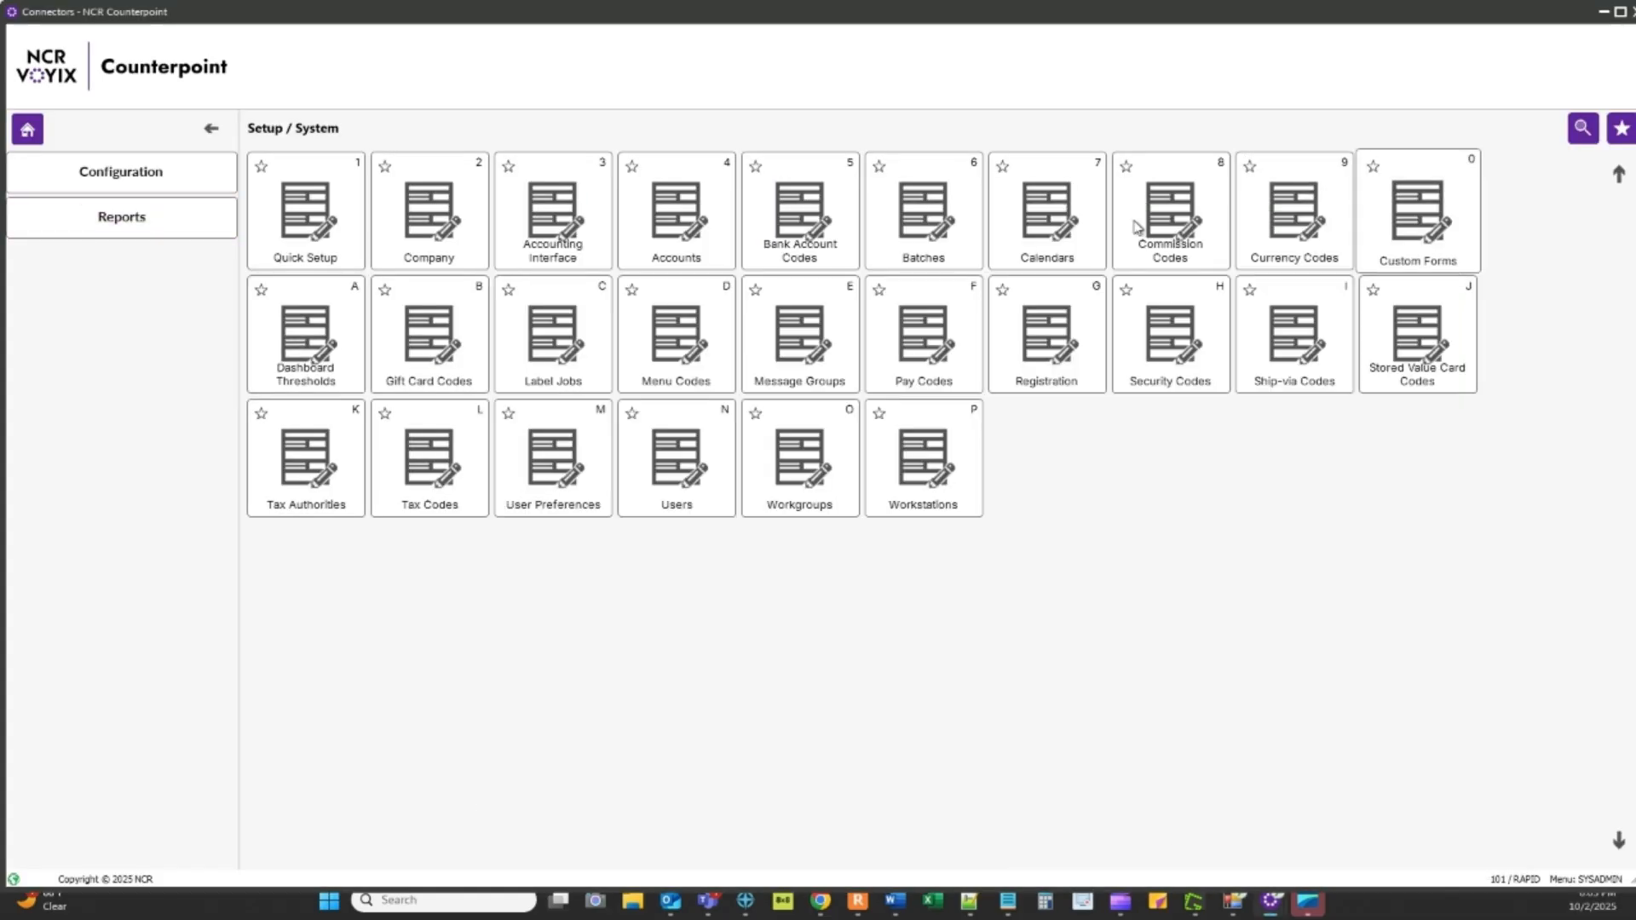
Open the ShipStation Carriers form from Counterpoint's ShipStation connector.
left_click(26, 132)
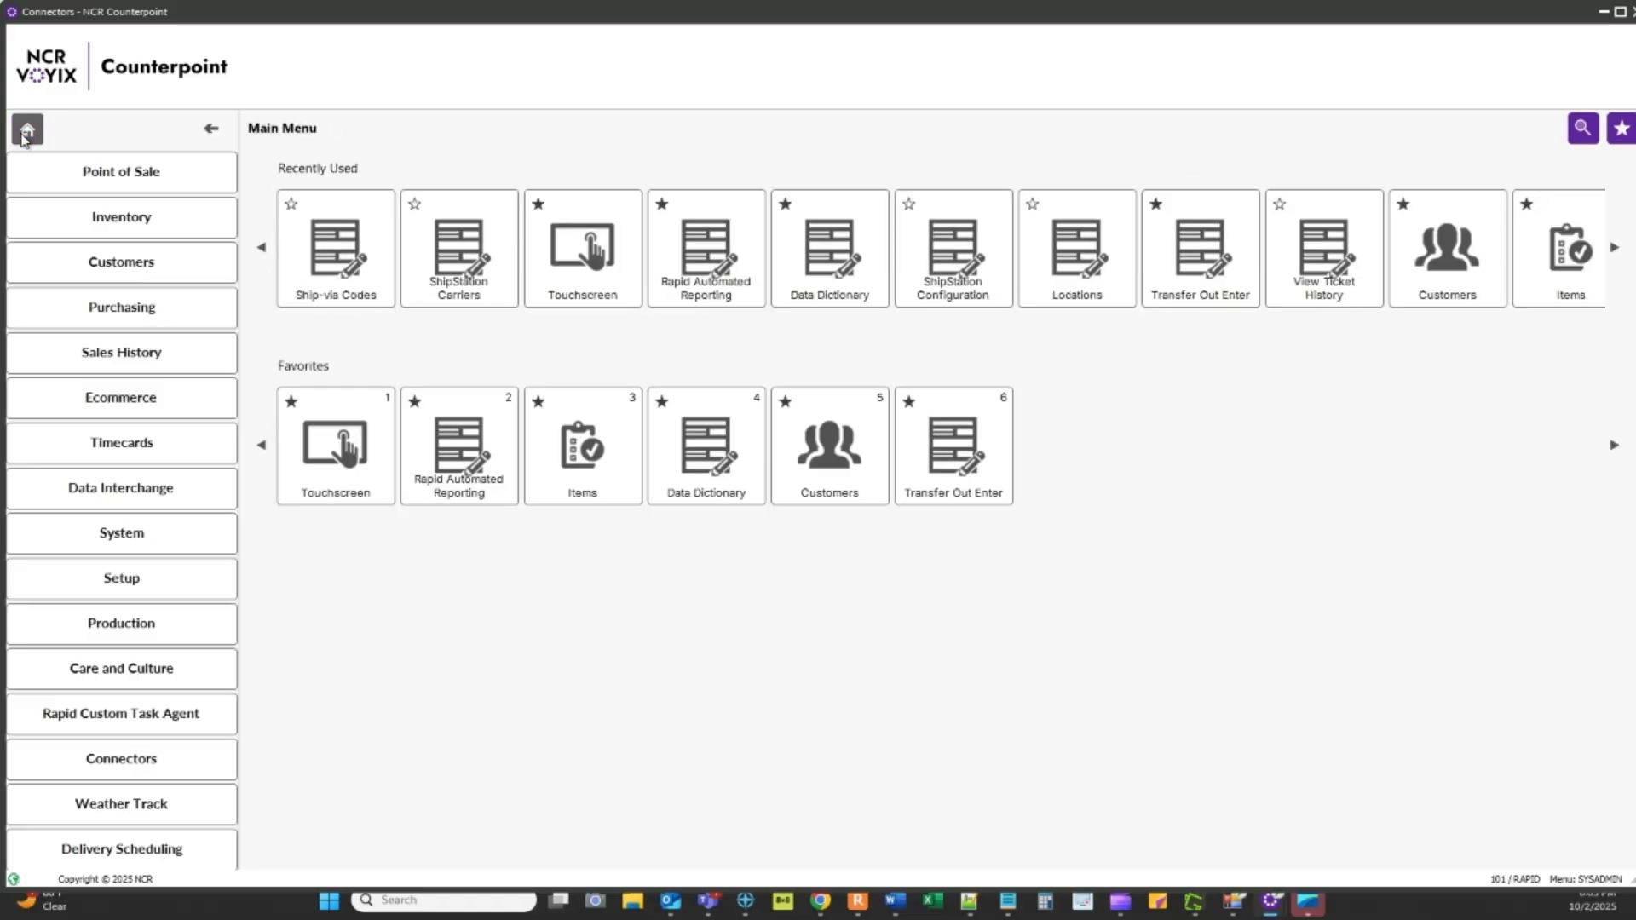
left_click(149, 768)
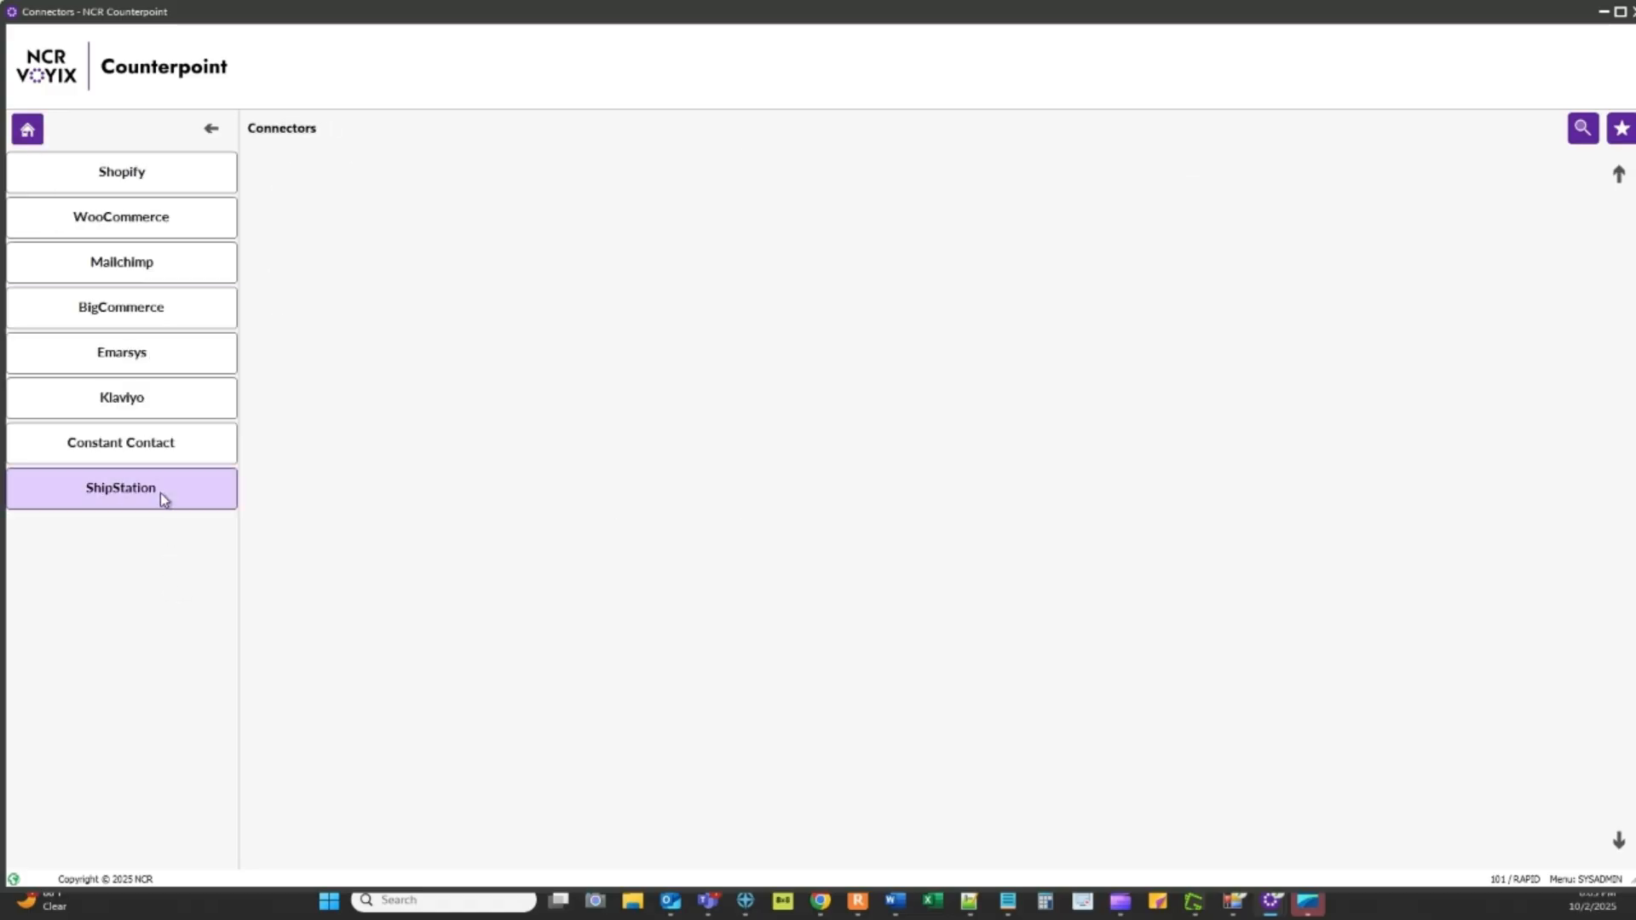
left_click(160, 492)
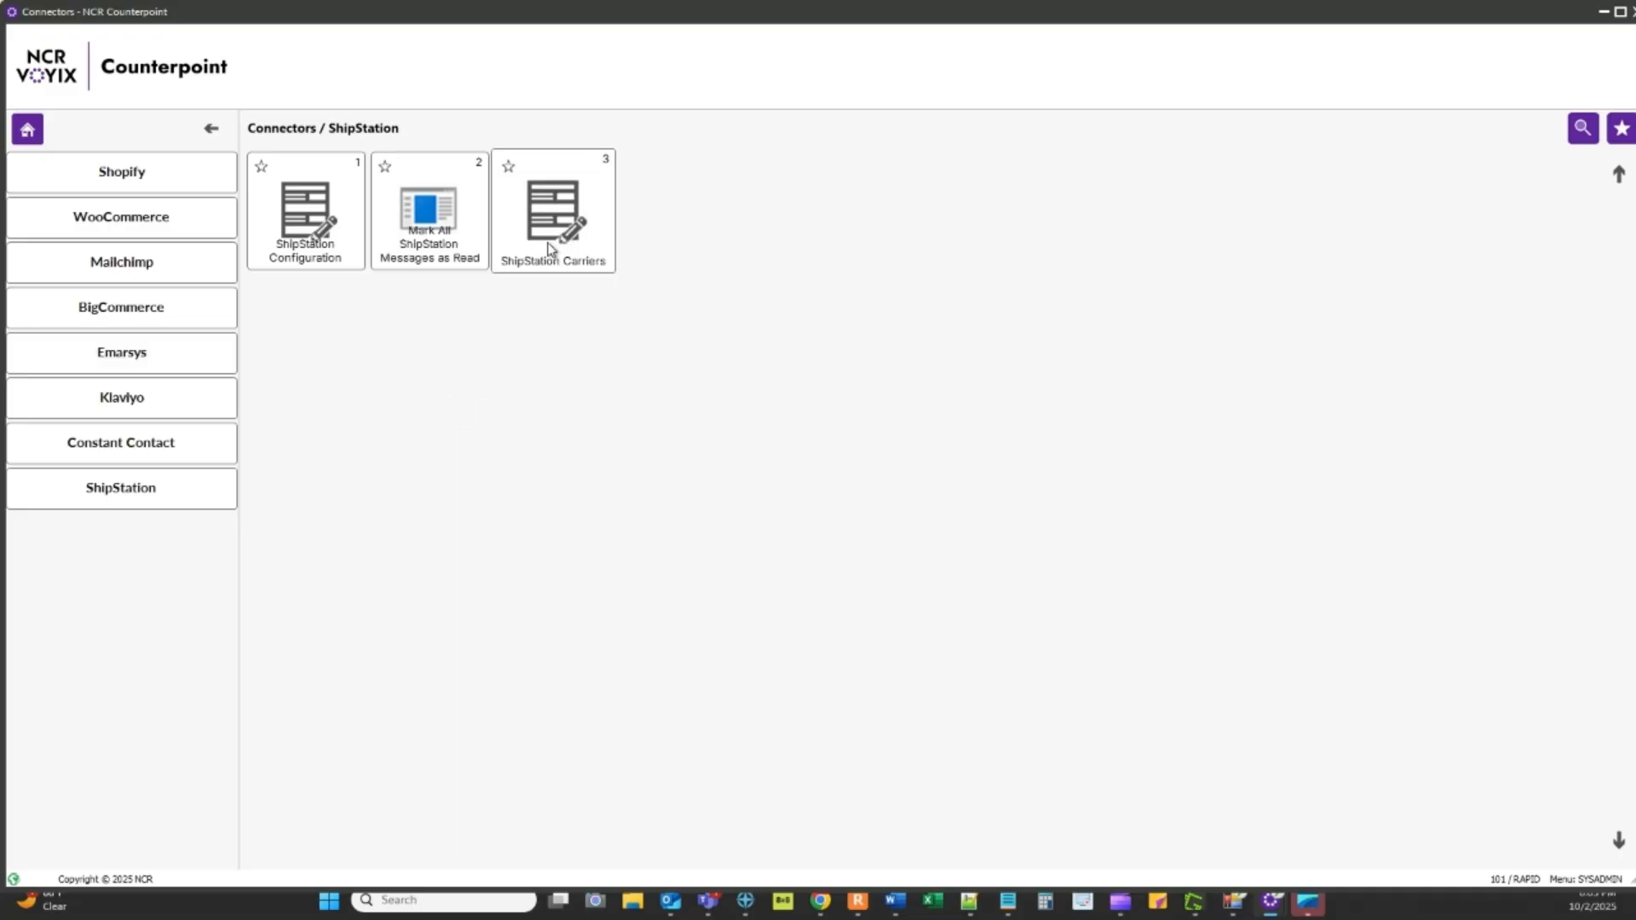
left_click(549, 216)
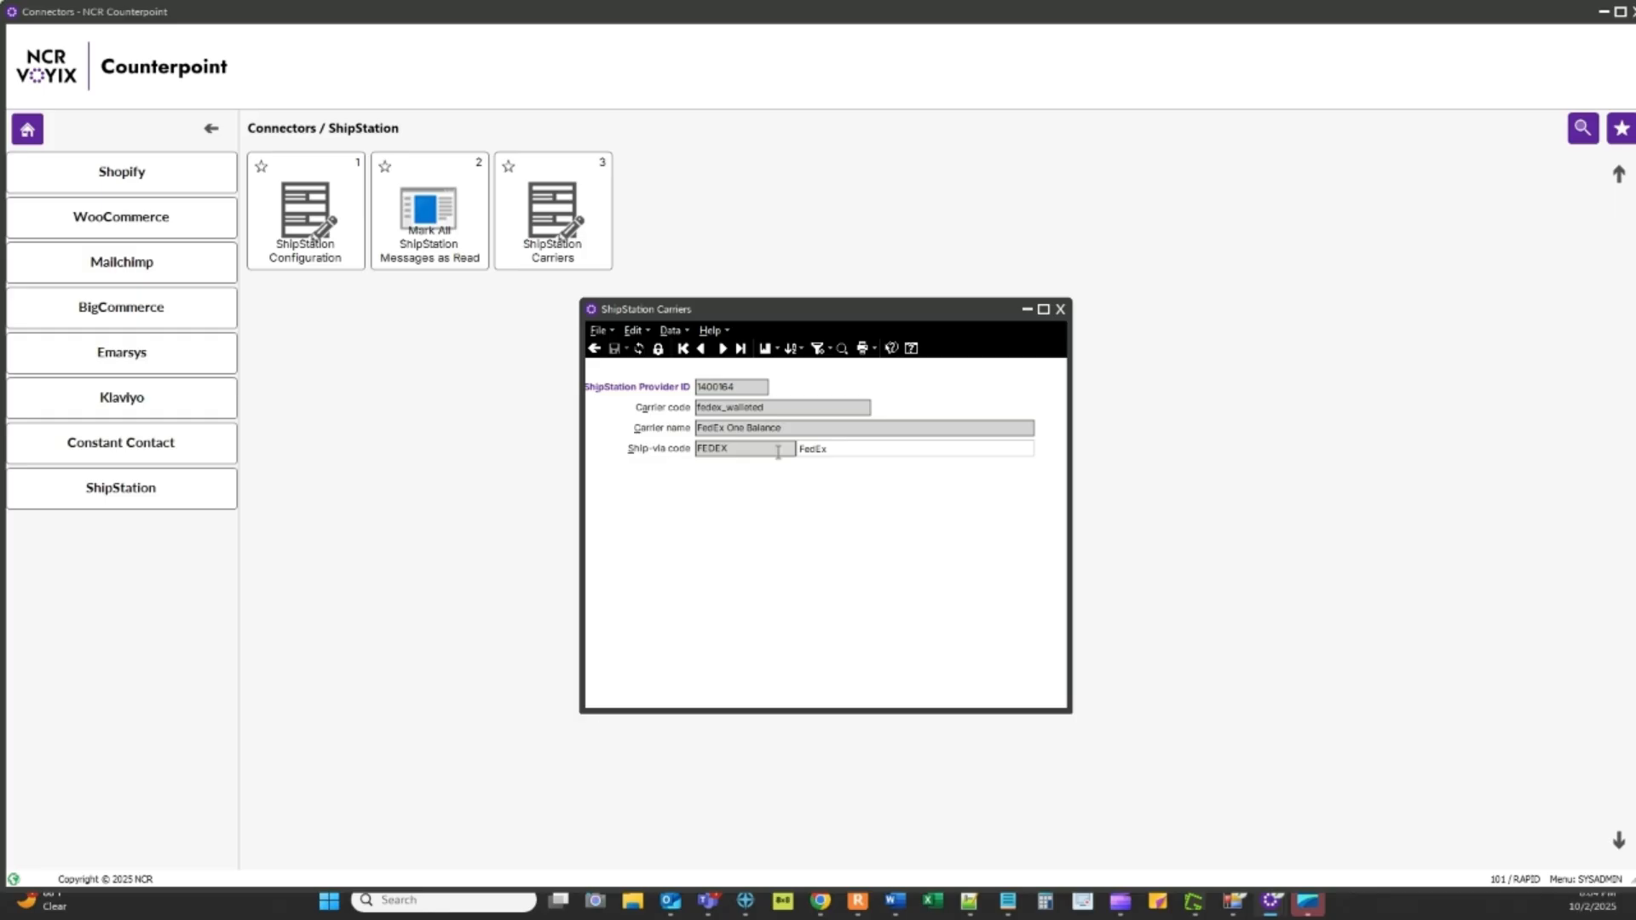
Unlock the FedEx One Balance carrier record and change its ship-via code to FEDEX2day.
left_click(658, 348)
left_click(742, 449)
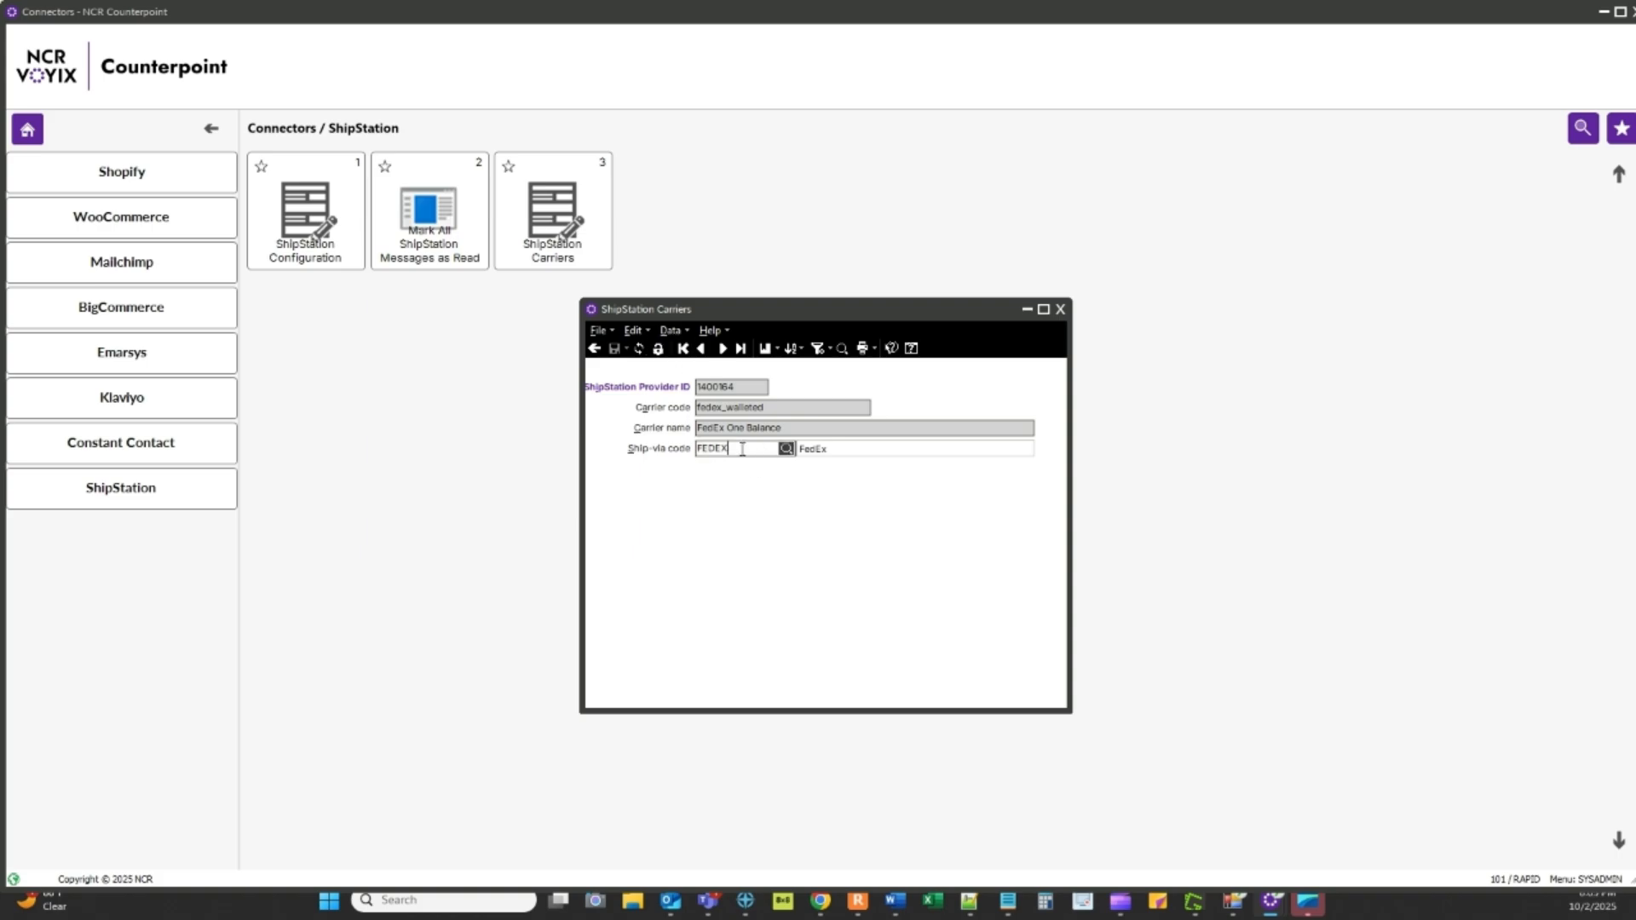
type("2day")
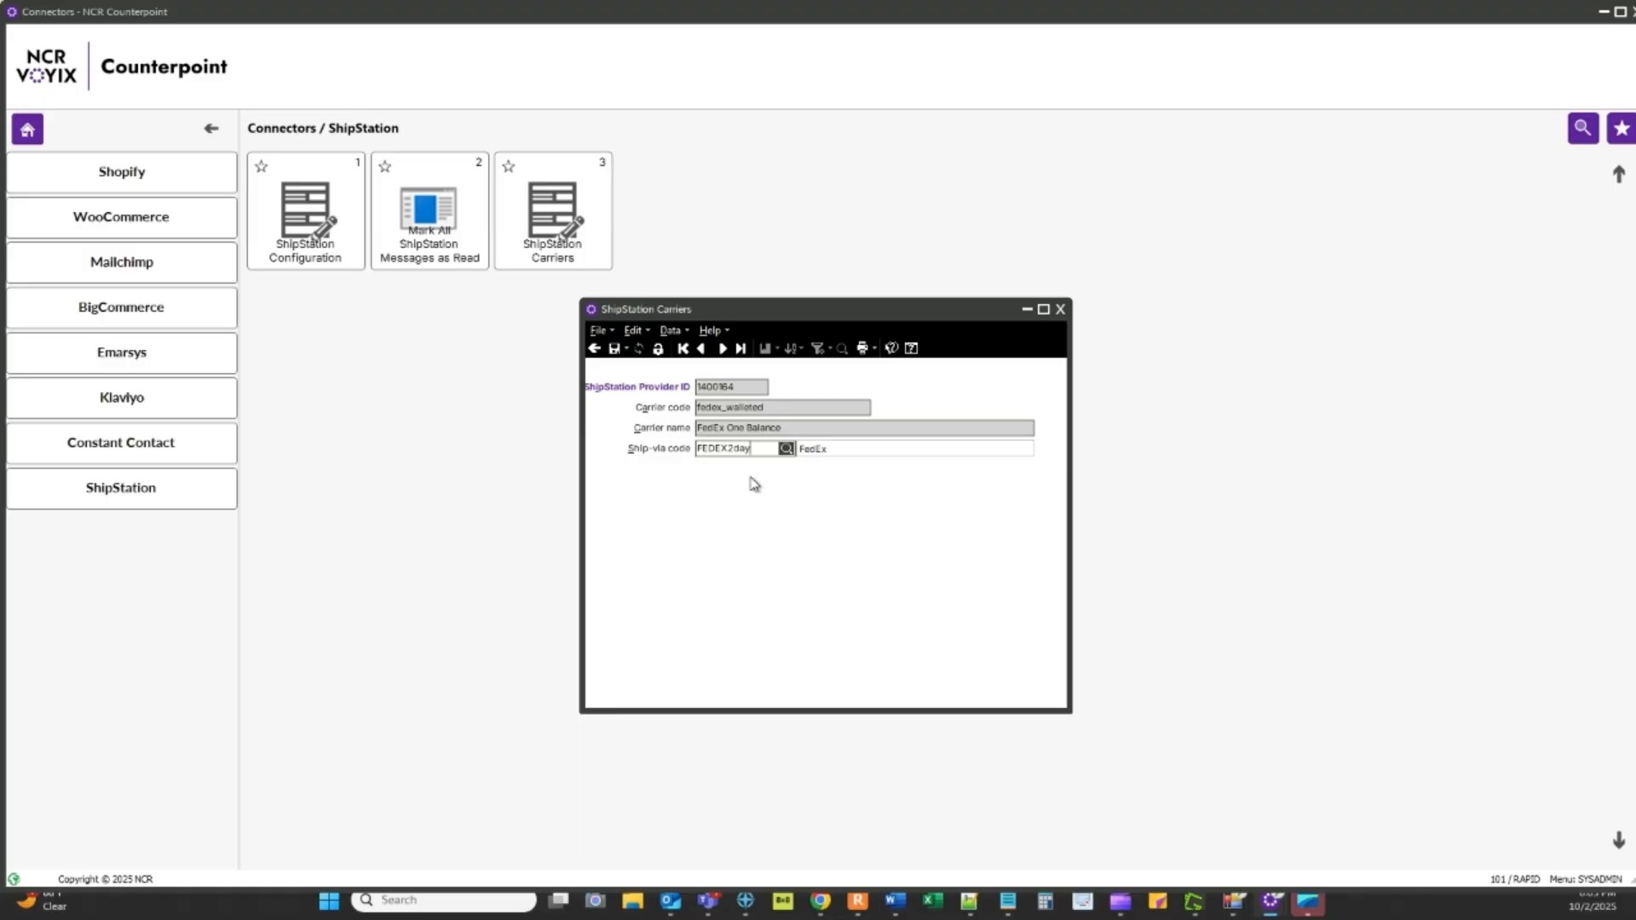